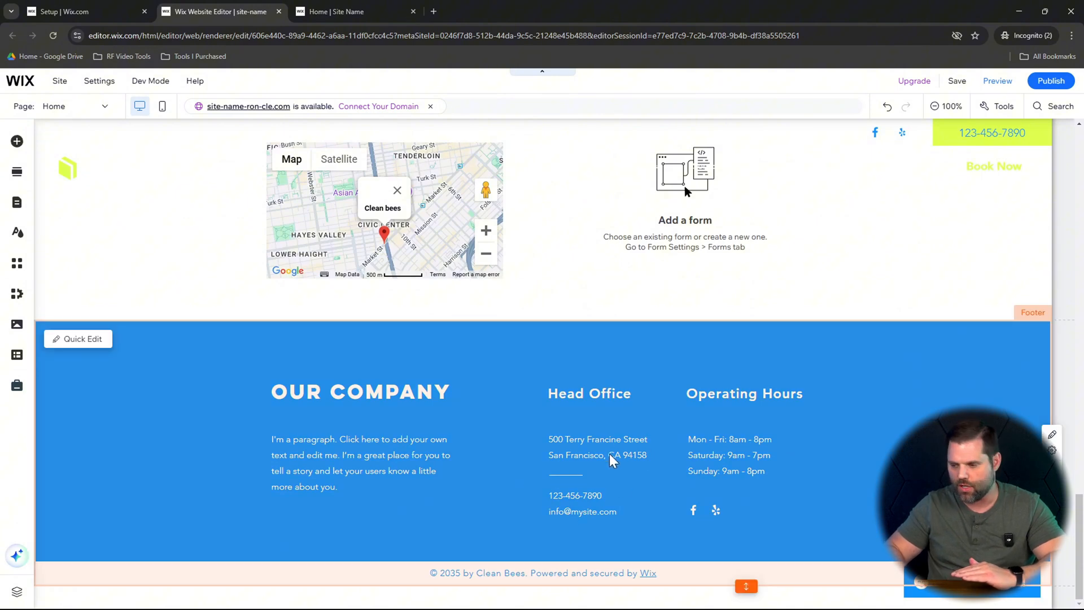
pyautogui.scroll(15, 609, 453)
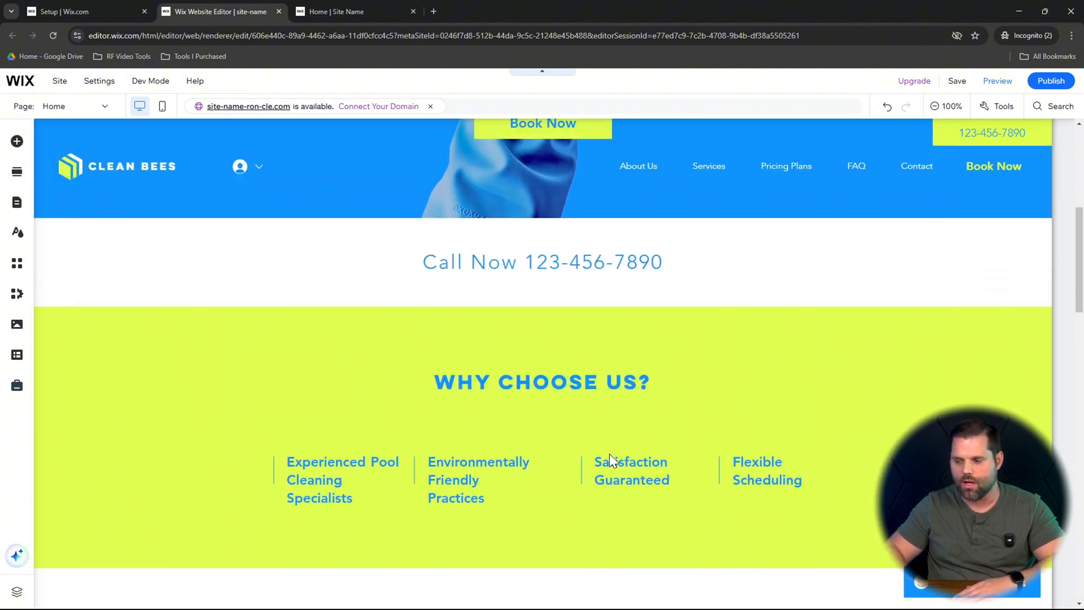
pyautogui.scroll(5, 608, 452)
pyautogui.scroll(-14, 609, 453)
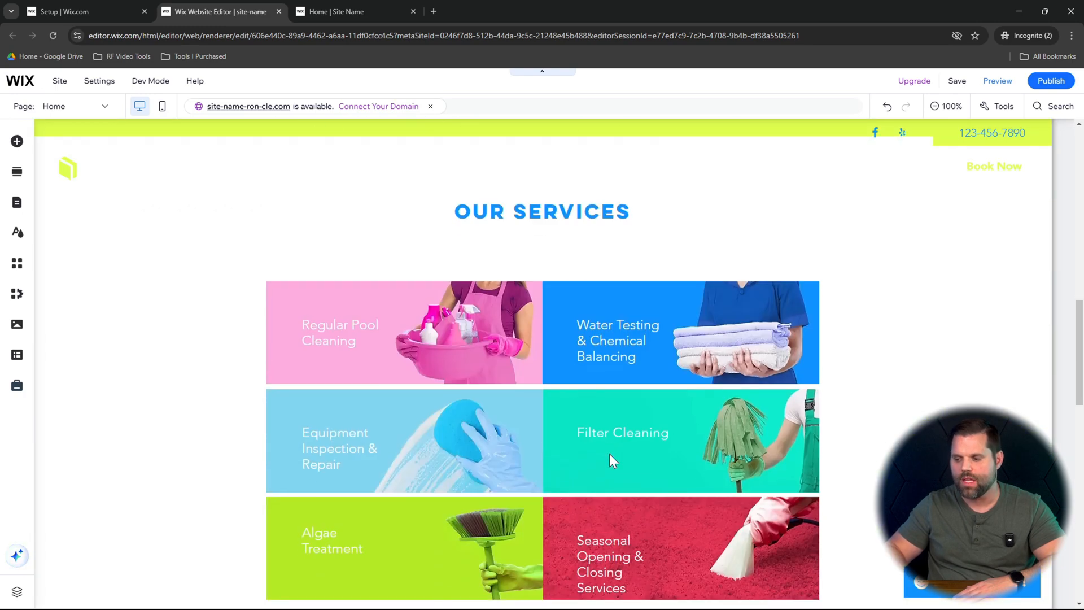
pyautogui.scroll(-4, 609, 453)
pyautogui.scroll(14, 608, 453)
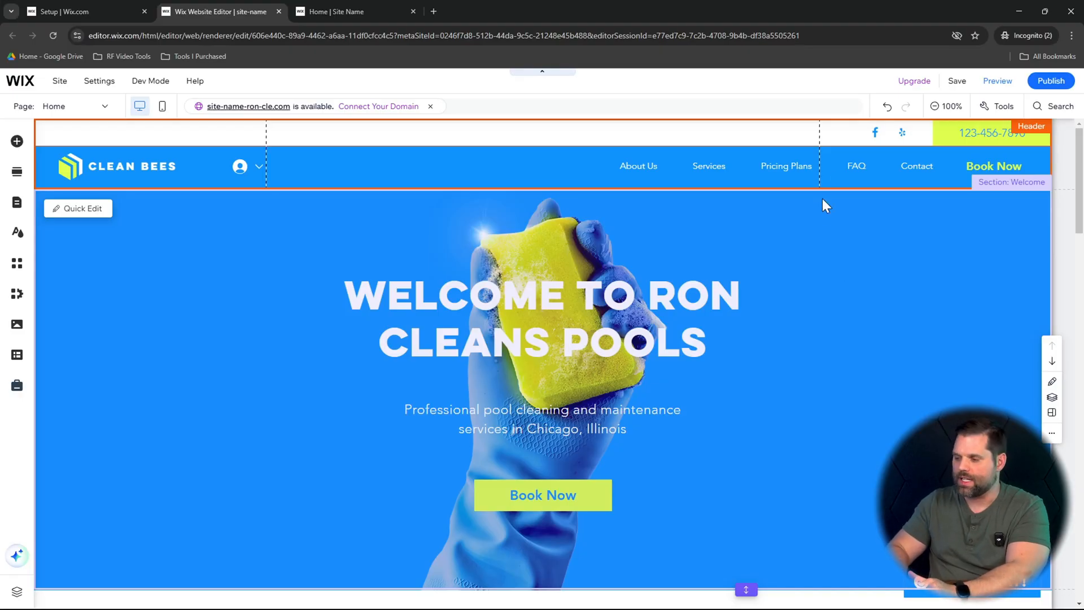
# - Manage the header's navigation menu and hide the Pricing Plans and FAQ pages from it
pyautogui.click(849, 165)
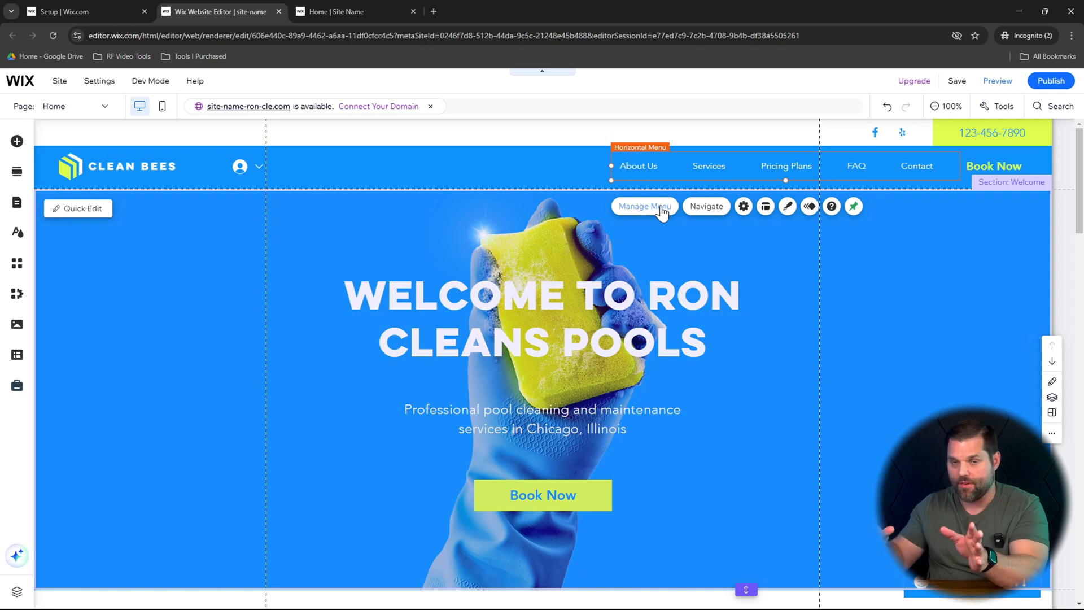
pyautogui.click(662, 213)
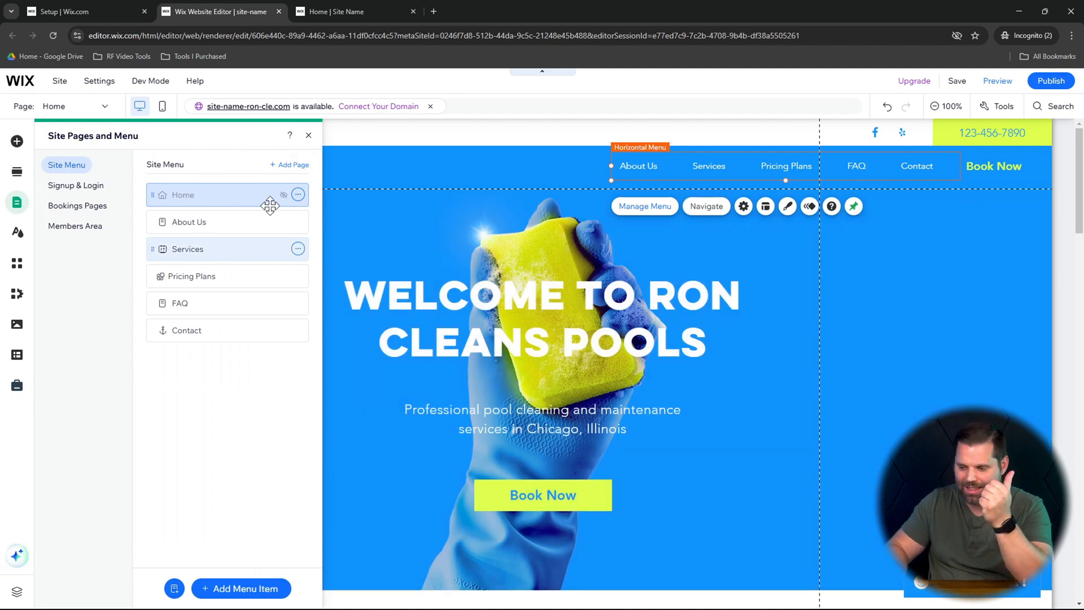
pyautogui.click(298, 195)
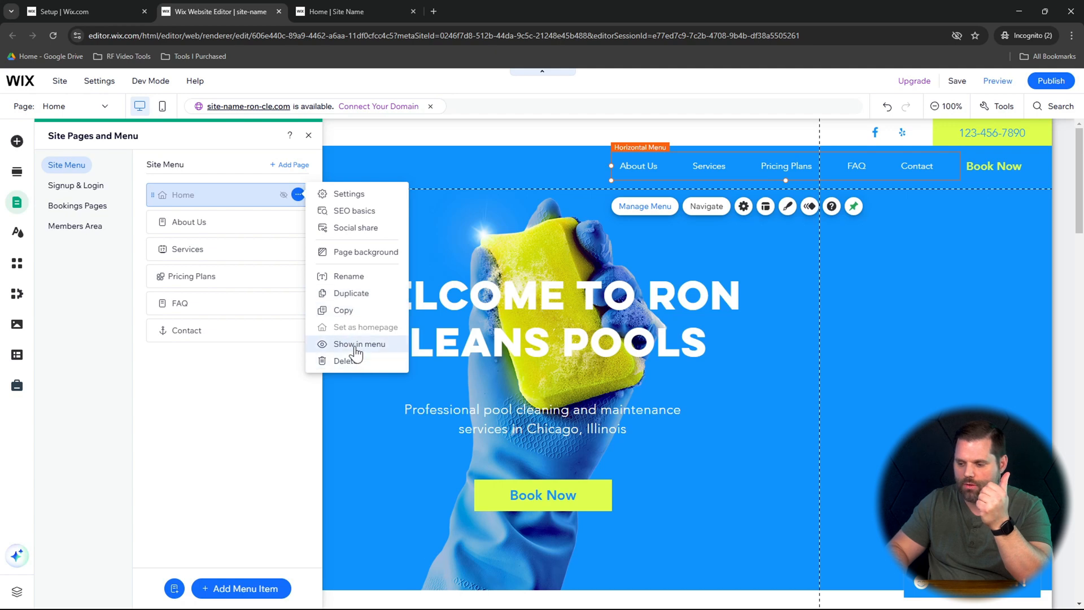
pyautogui.click(299, 196)
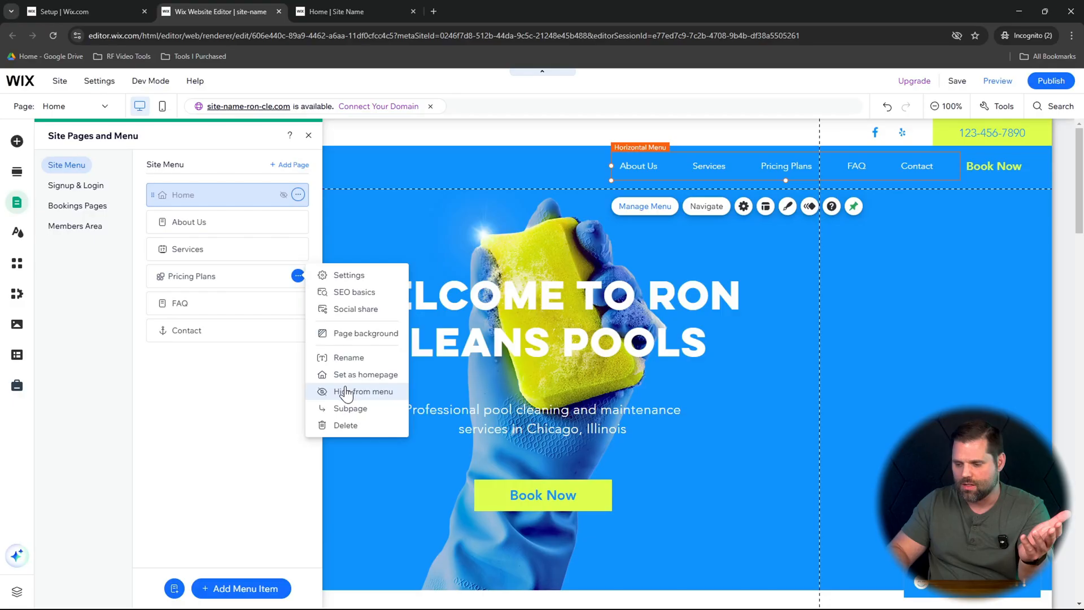
pyautogui.click(347, 392)
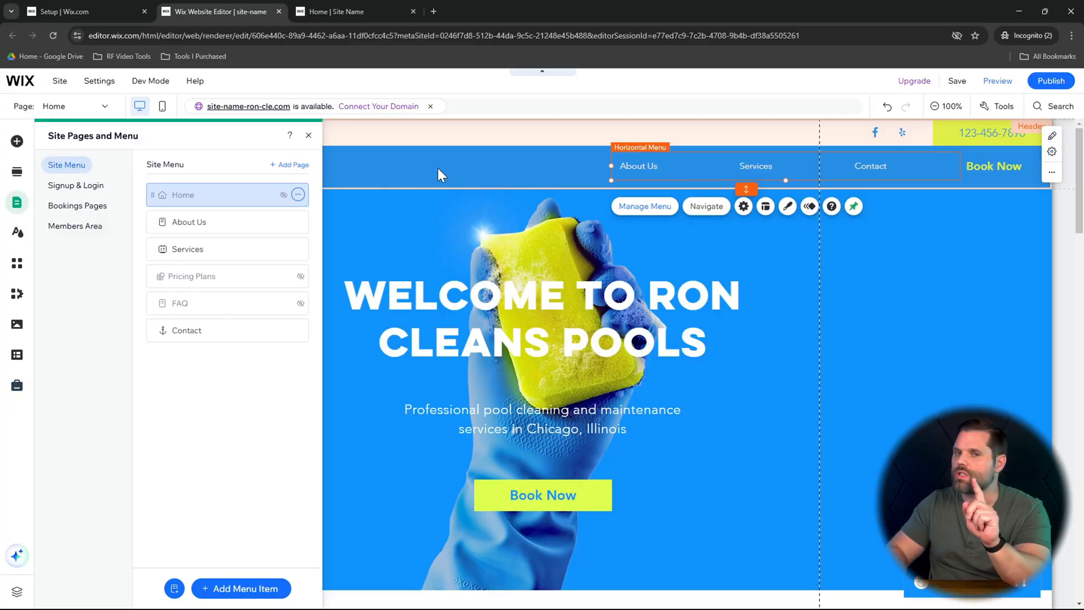
# - Add a page with the Centered layout from the General page templates and name it Testimonials
pyautogui.click(295, 165)
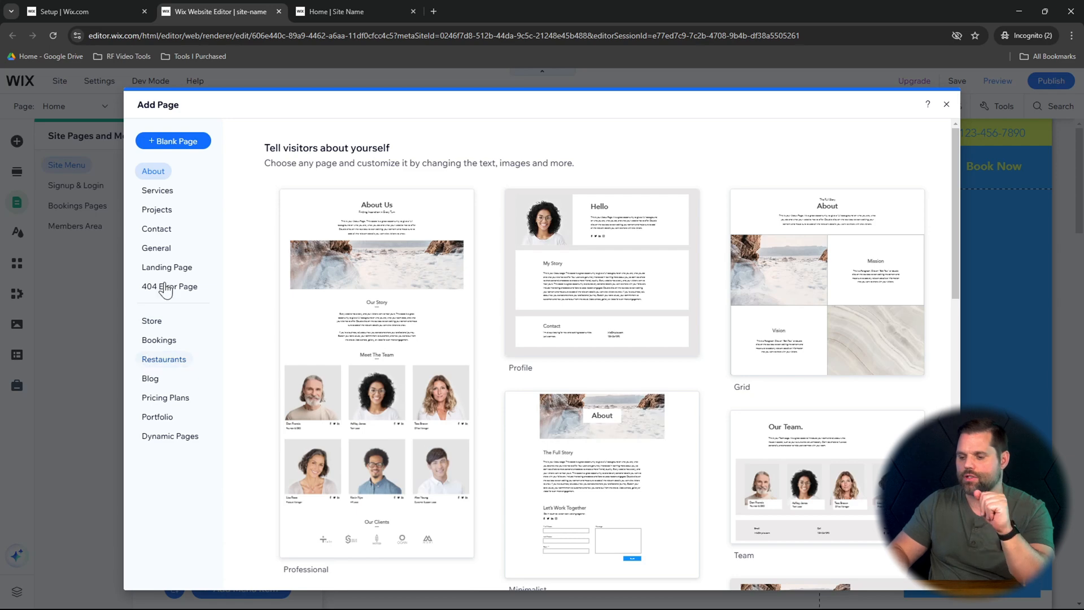
pyautogui.click(165, 253)
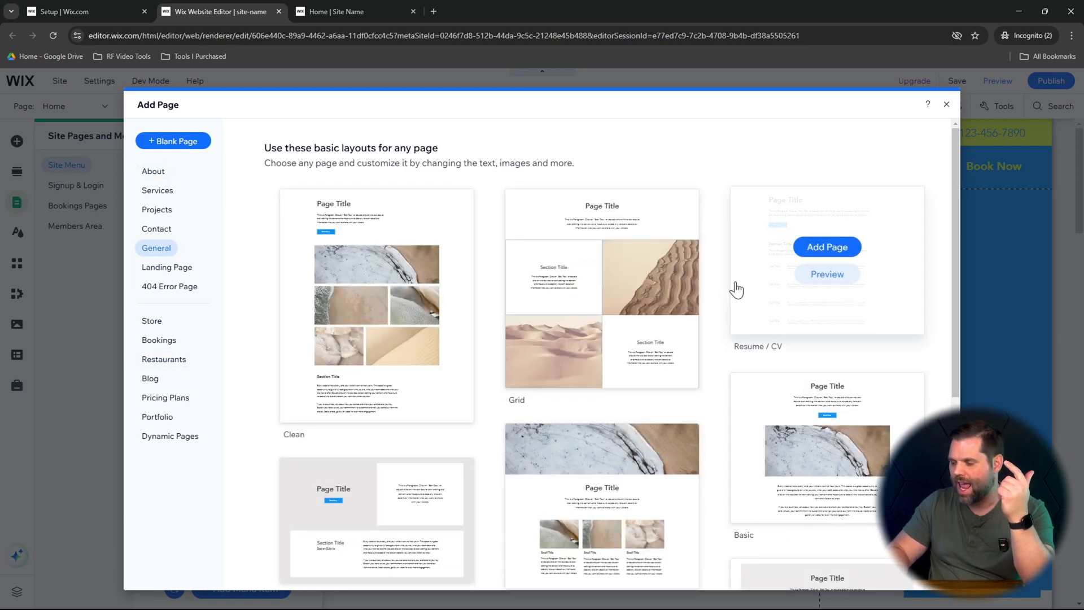
pyautogui.scroll(-3, 933, 349)
pyautogui.scroll(-1, 935, 349)
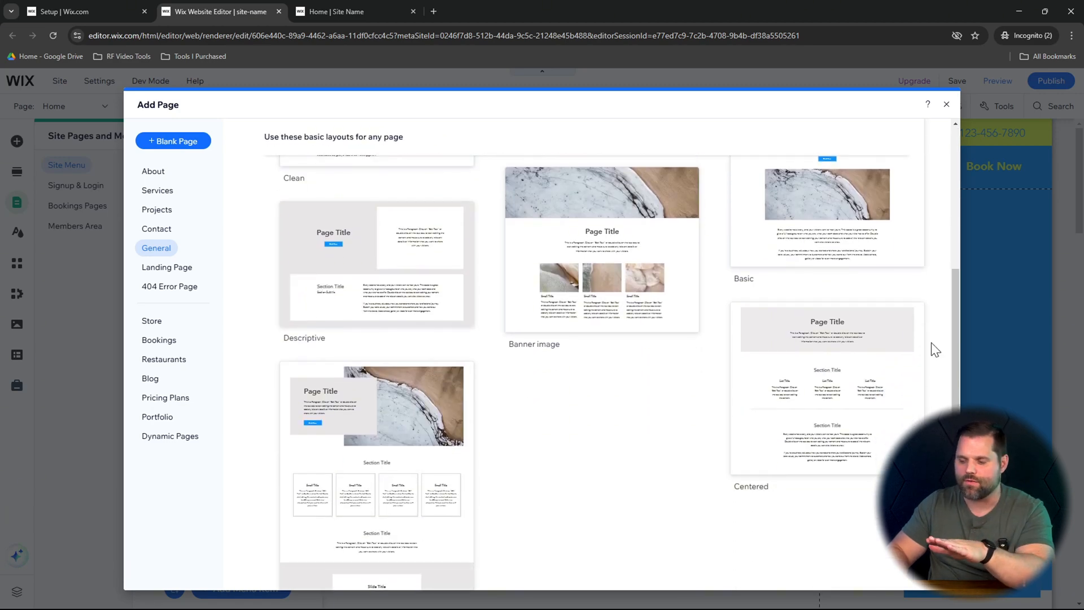
pyautogui.scroll(-1, 936, 350)
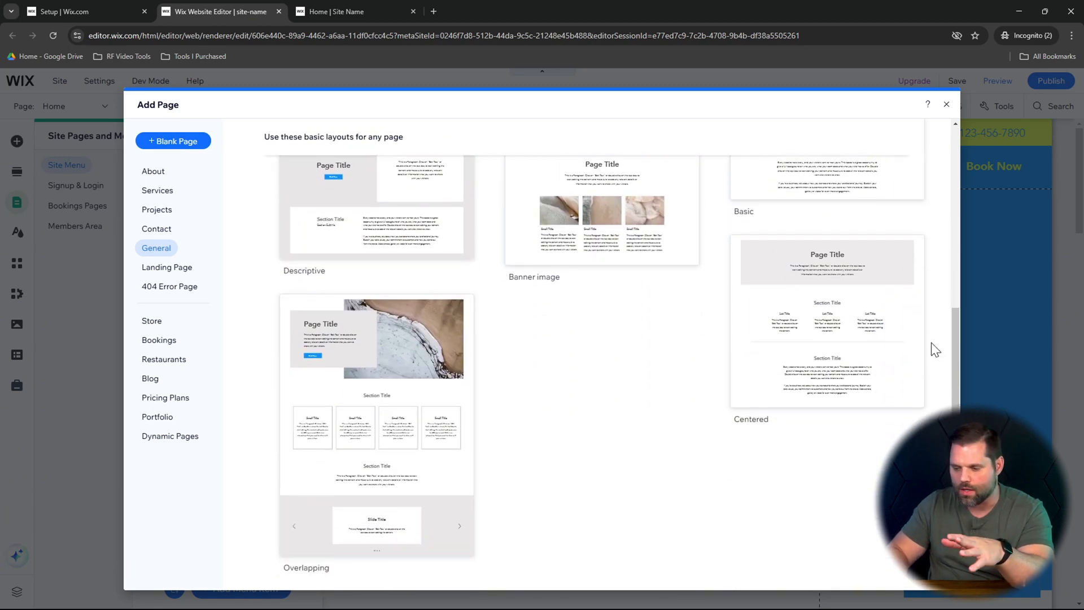
pyautogui.scroll(5, 933, 348)
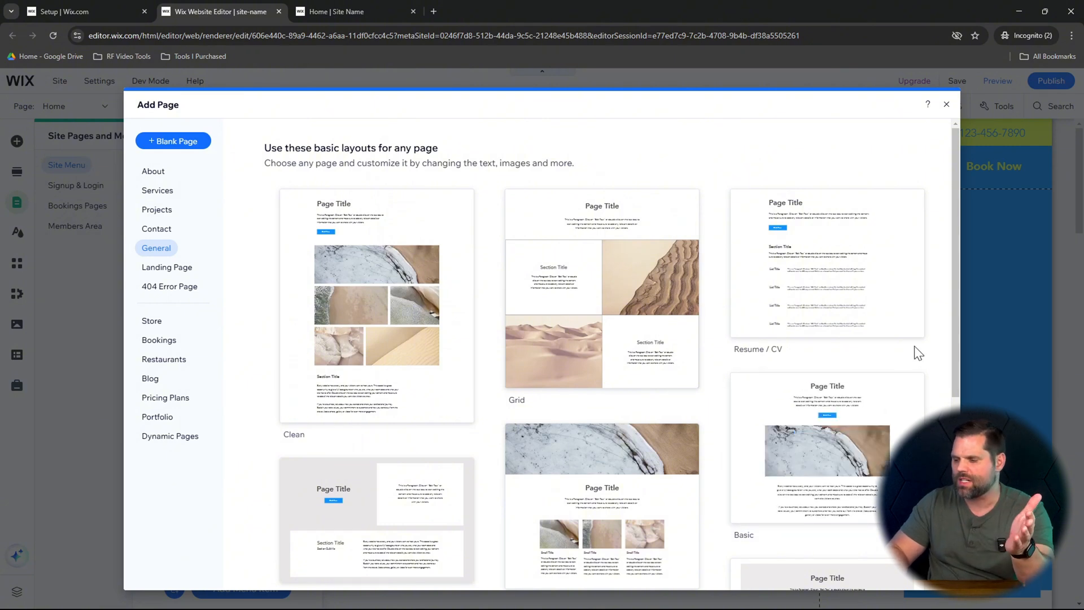
pyautogui.scroll(-4, 918, 353)
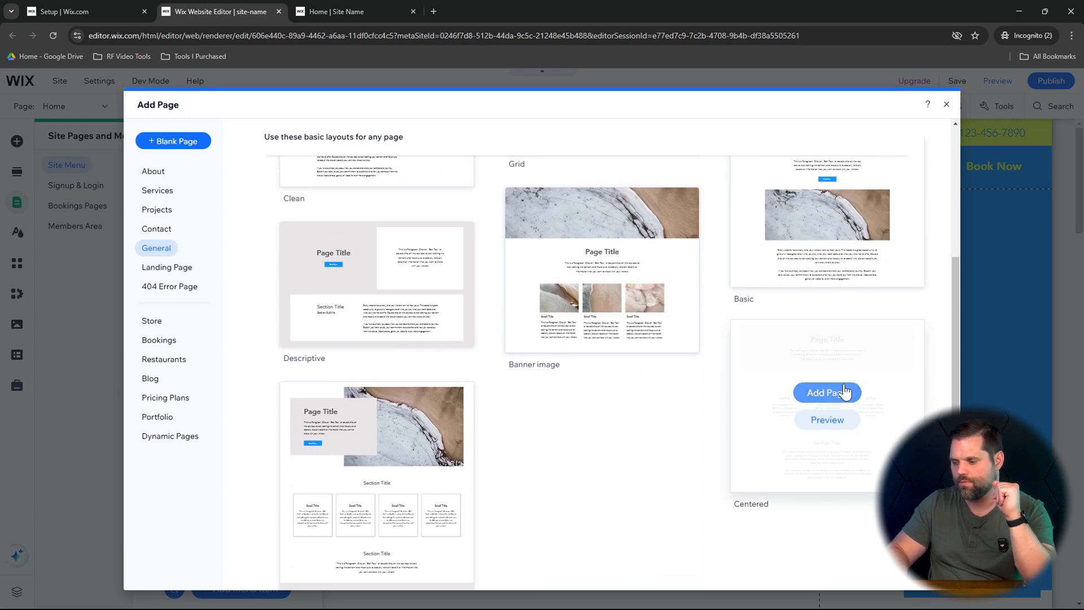
pyautogui.click(845, 395)
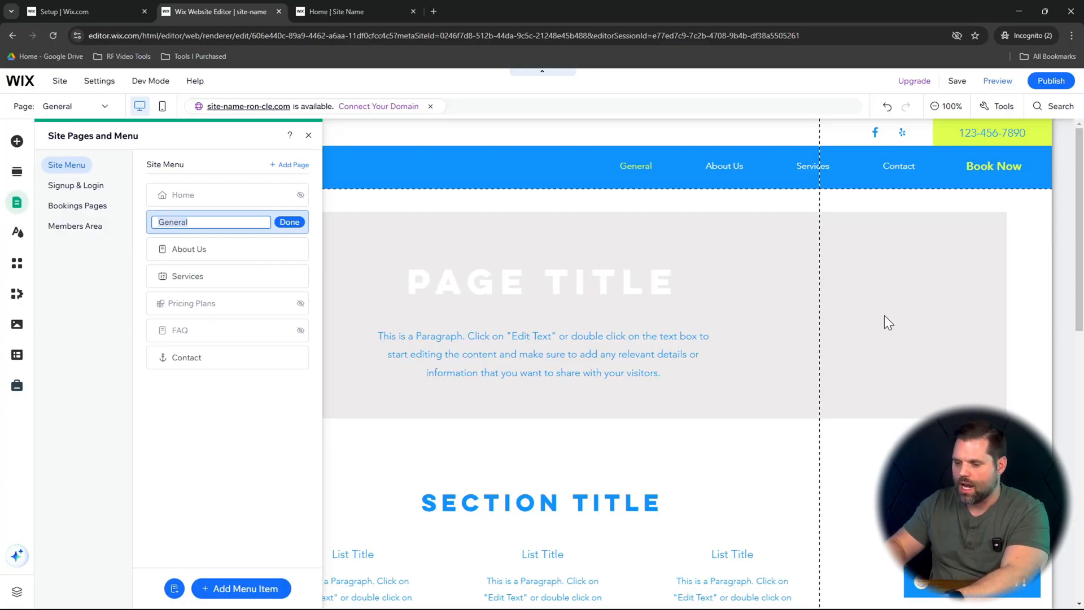
pyautogui.write('Testimonials')
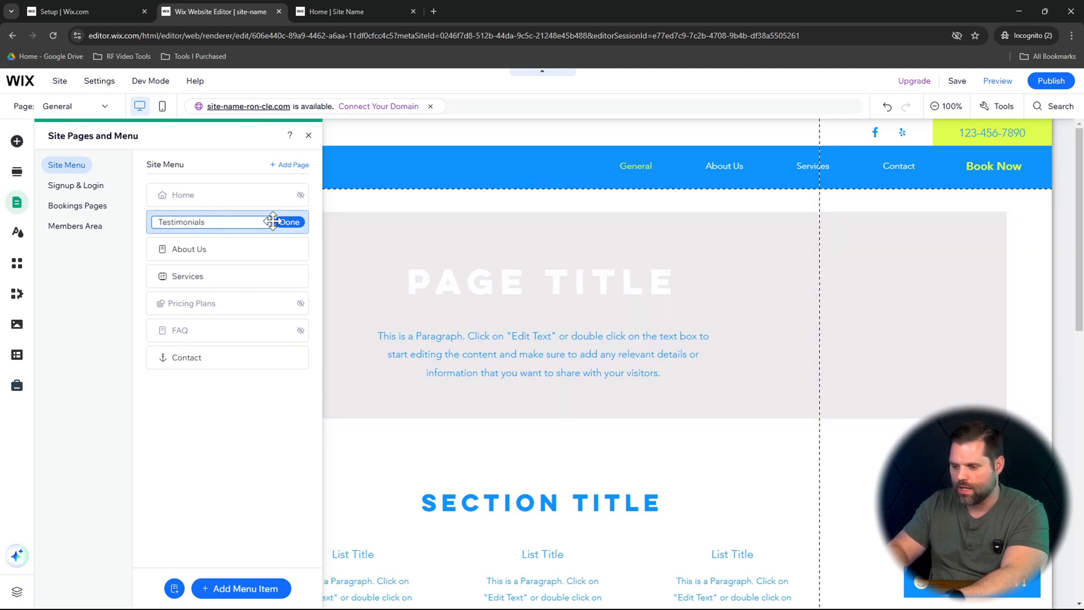
pyautogui.click(514, 277)
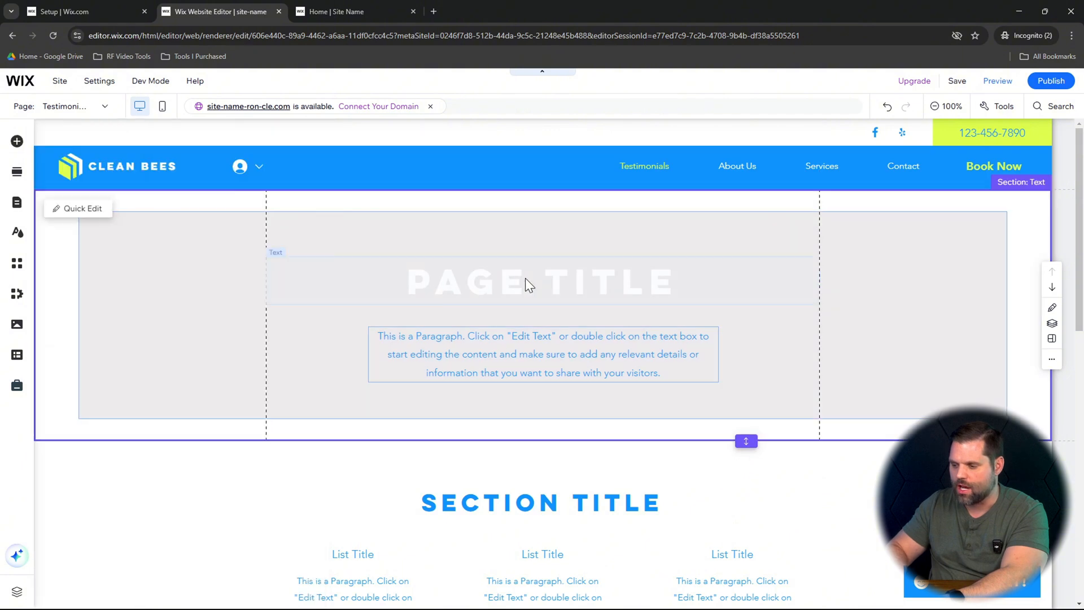
# - Replace the placeholder page title heading on the new page with "Testimonials"
pyautogui.doubleClick(525, 278)
pyautogui.write('Testi')
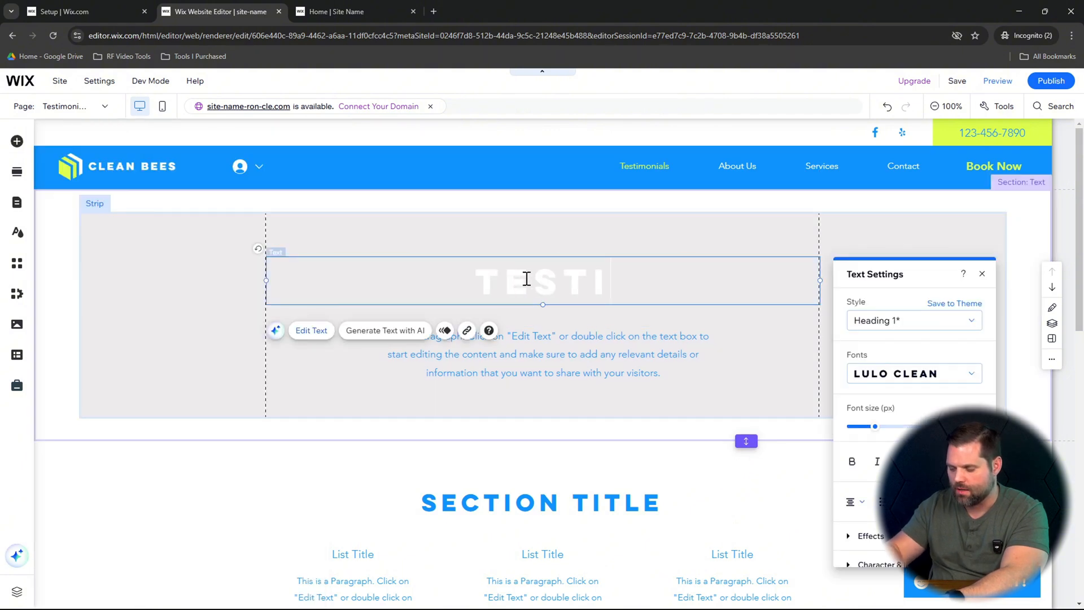
pyautogui.write('monials')
pyautogui.click(179, 500)
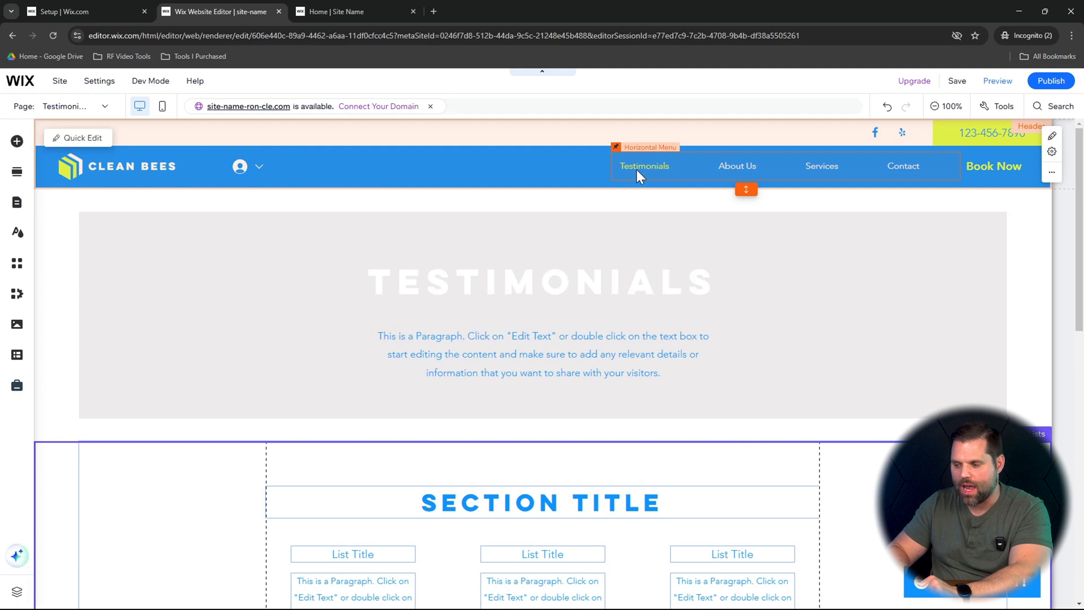
# - Reorder the site menu so the Testimonials page comes directly after Services
pyautogui.click(646, 169)
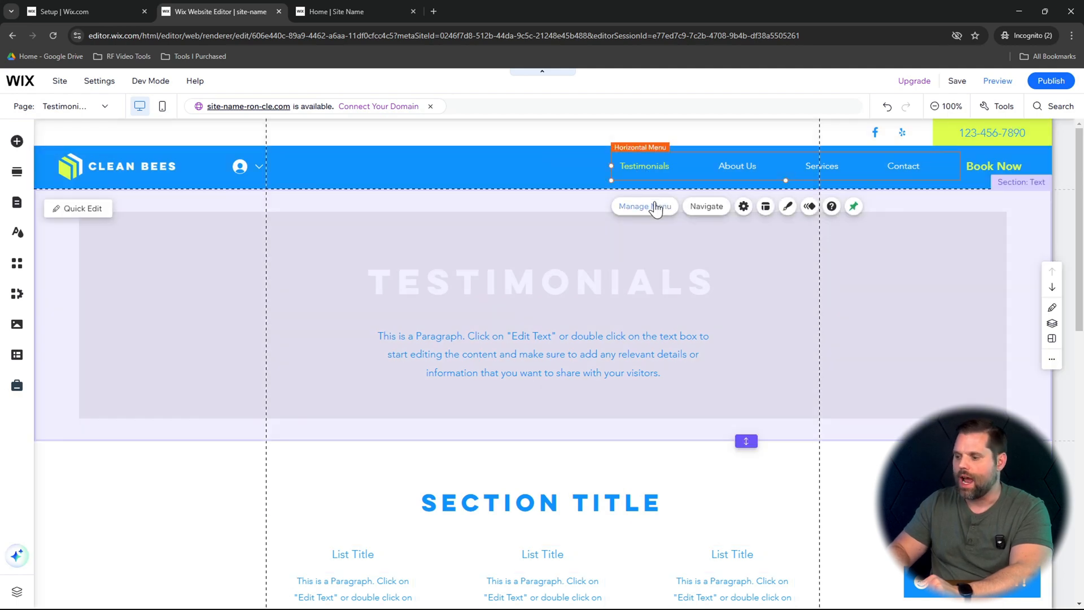
pyautogui.click(655, 206)
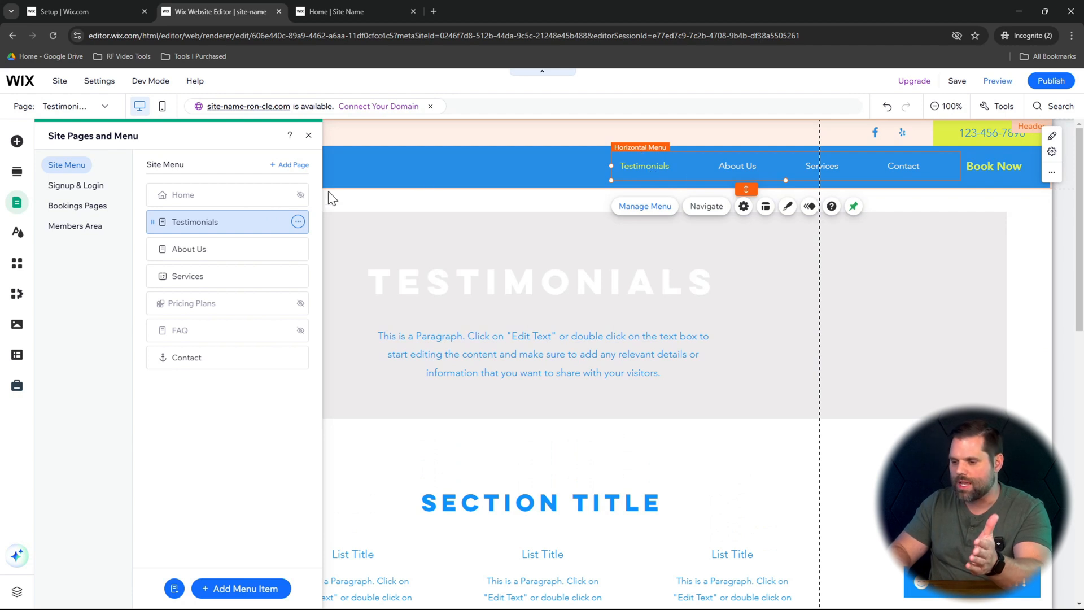
pyautogui.moveTo(242, 229); pyautogui.dragTo(239, 275)
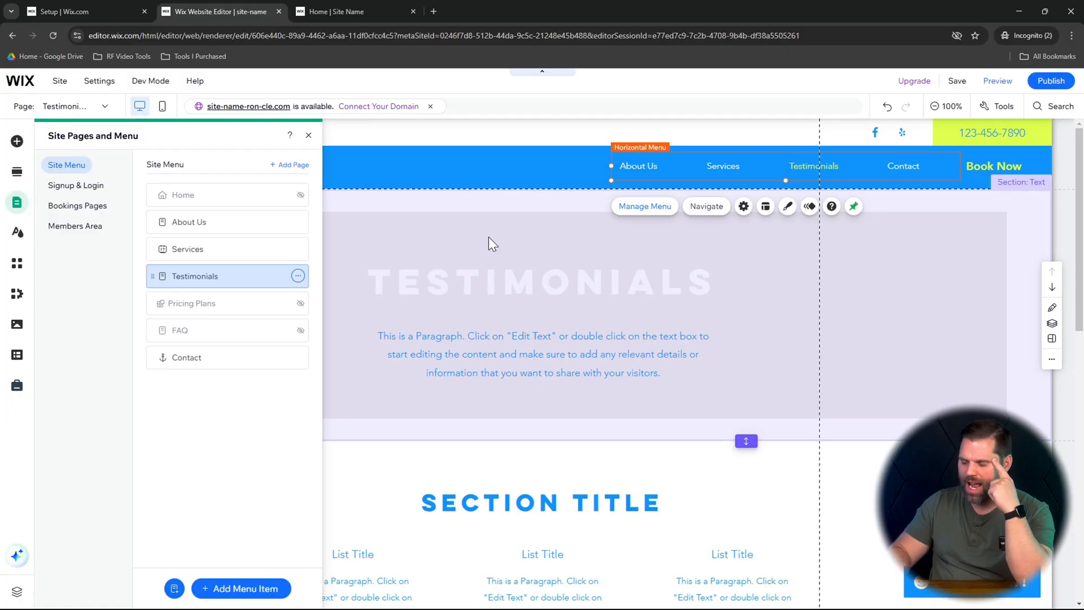
# - Open the page template gallery for adding another page to the site menu
pyautogui.click(290, 165)
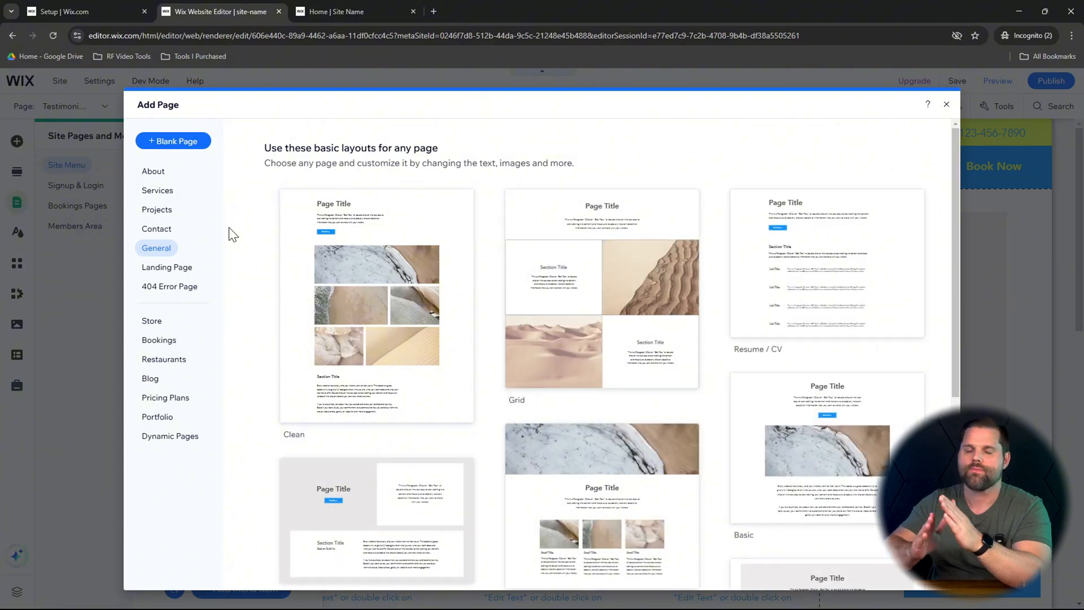
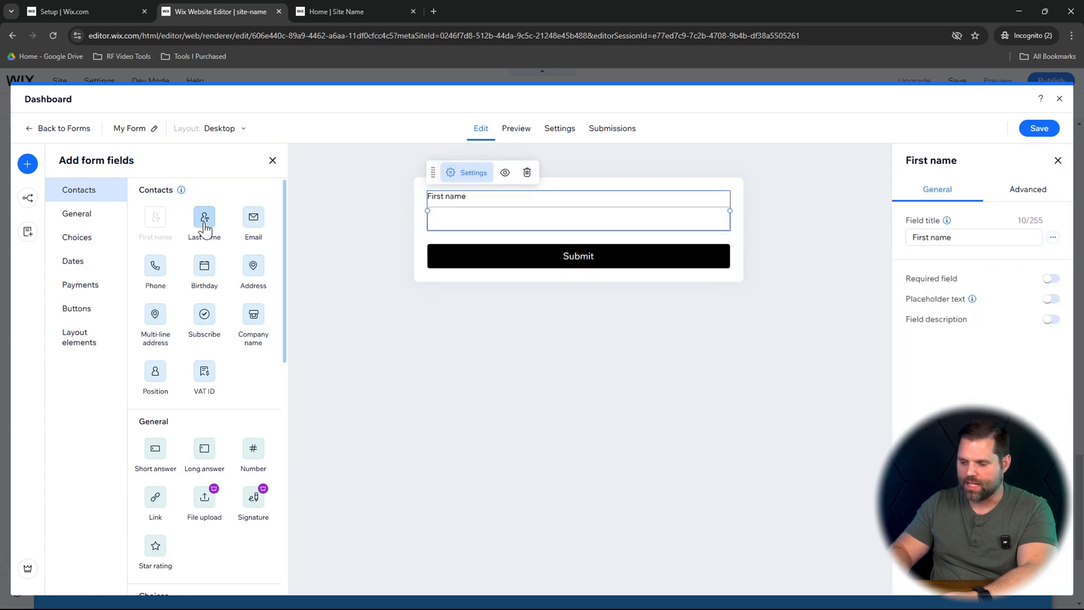
# - Add Last name, Email, Phone and Long answer fields to the form below the First name field
pyautogui.click(204, 220)
pyautogui.click(254, 218)
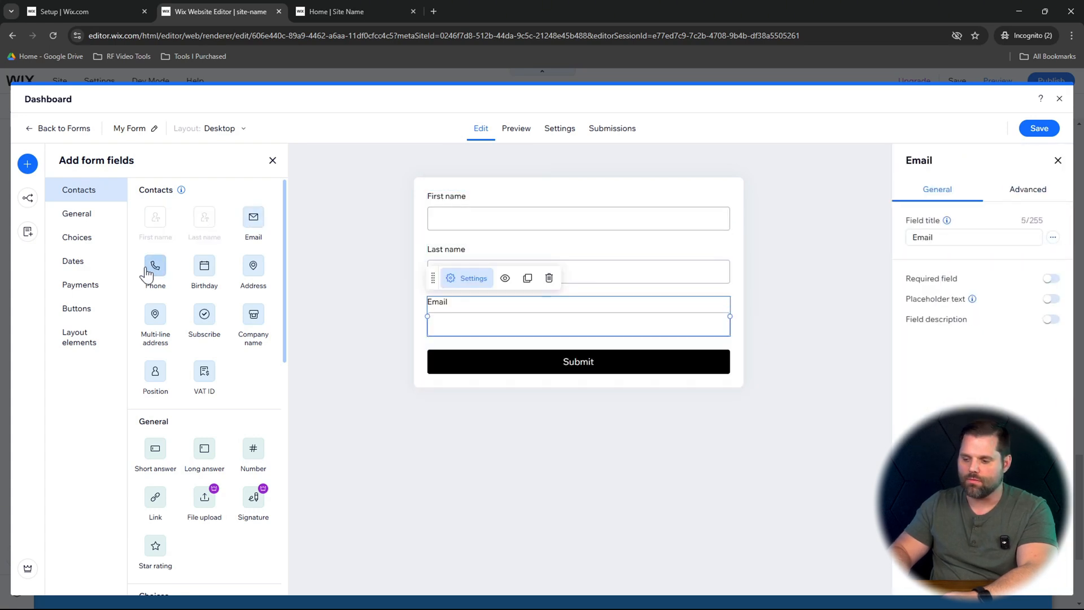
pyautogui.click(148, 270)
pyautogui.click(204, 451)
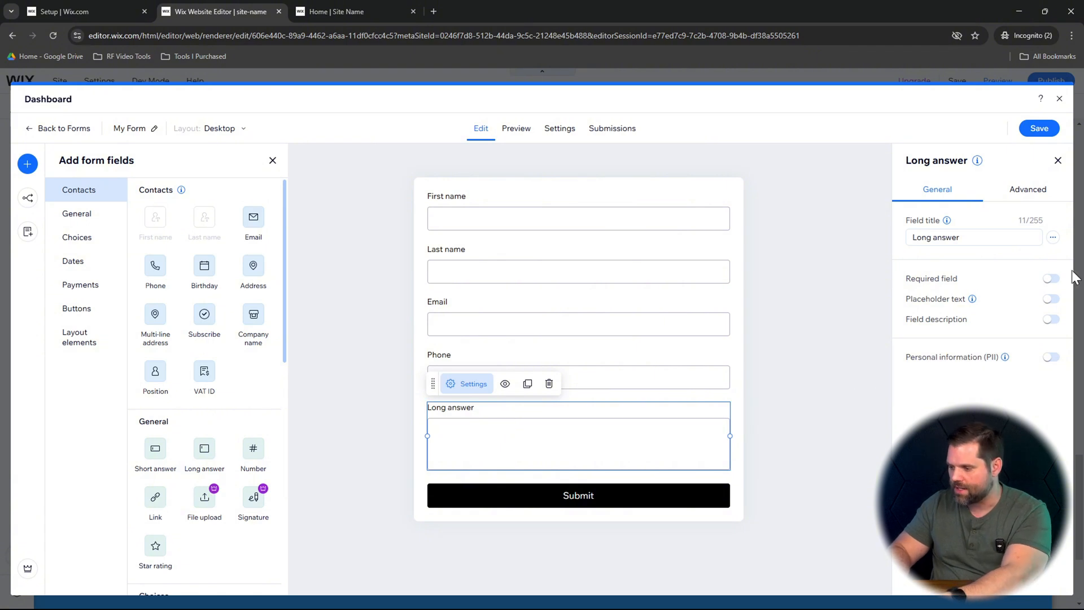
# - Title the long answer field "How Can We Help You?", save the form and return to the site editor
pyautogui.click(993, 236)
pyautogui.write('H')
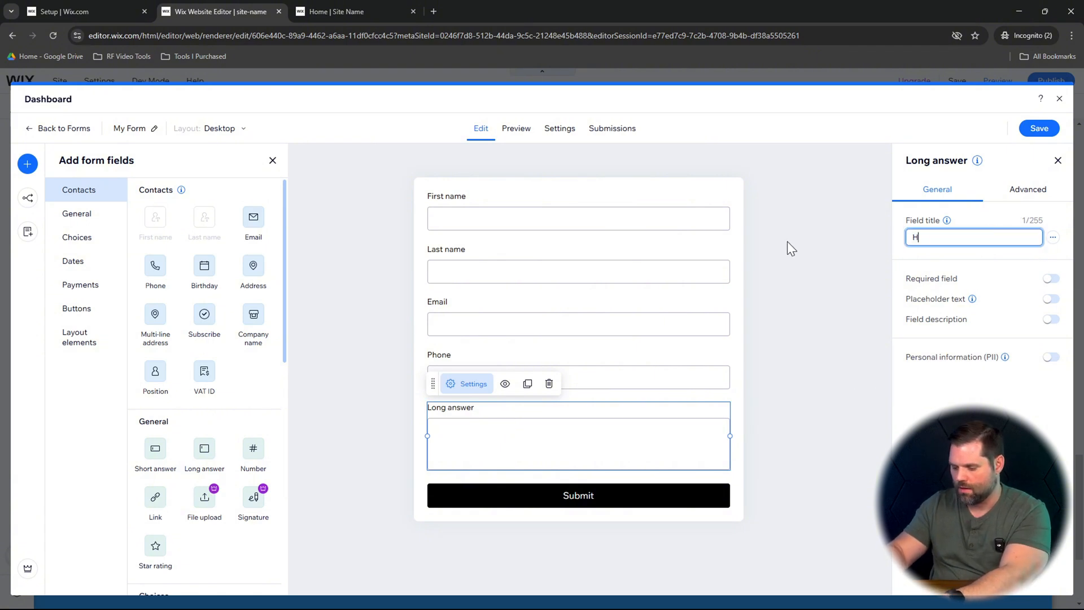
pyautogui.write('ow Can We Help You?')
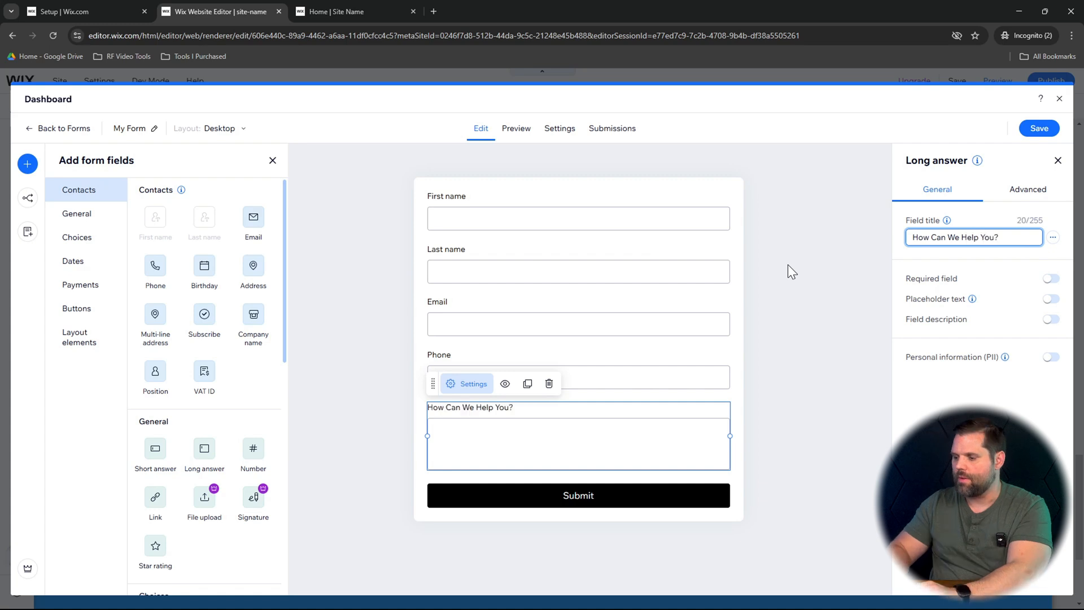
pyautogui.click(791, 302)
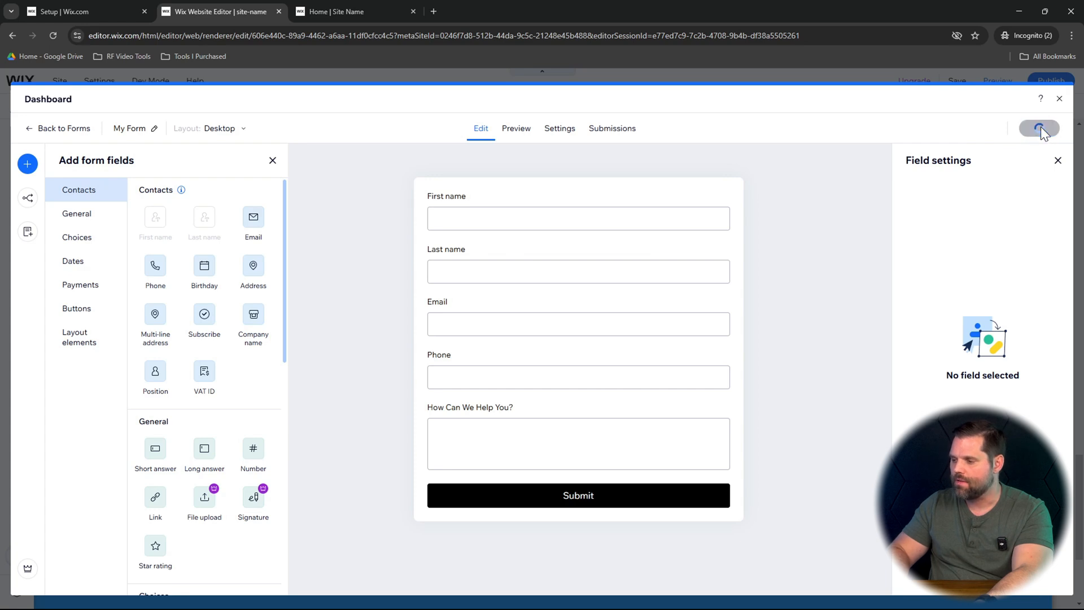
pyautogui.click(1060, 99)
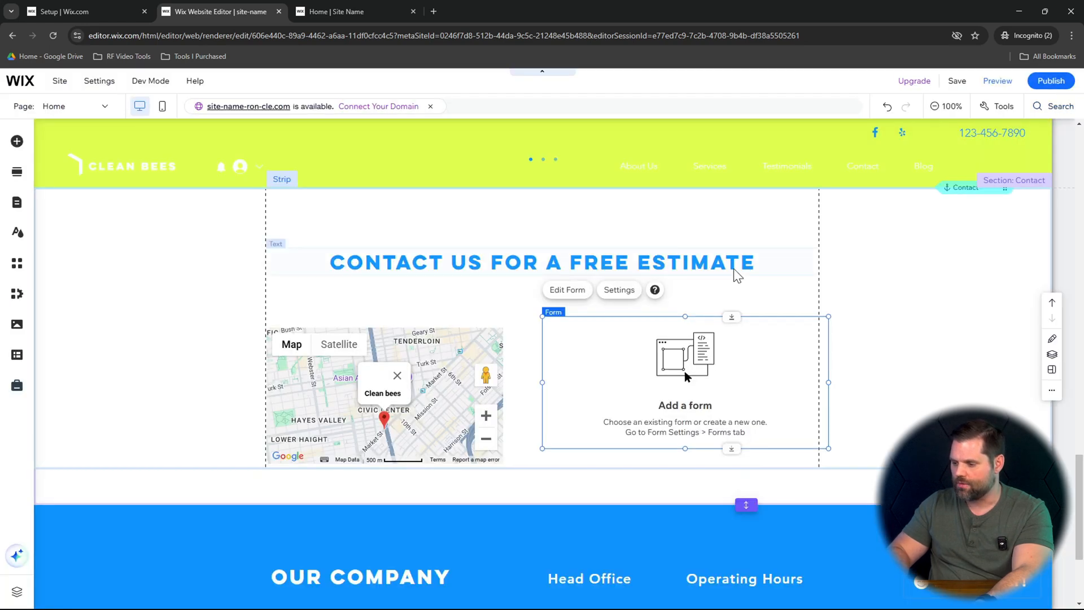
# - Assign My Form to the empty form element beside the map in the Contact section and check its layout
pyautogui.click(624, 292)
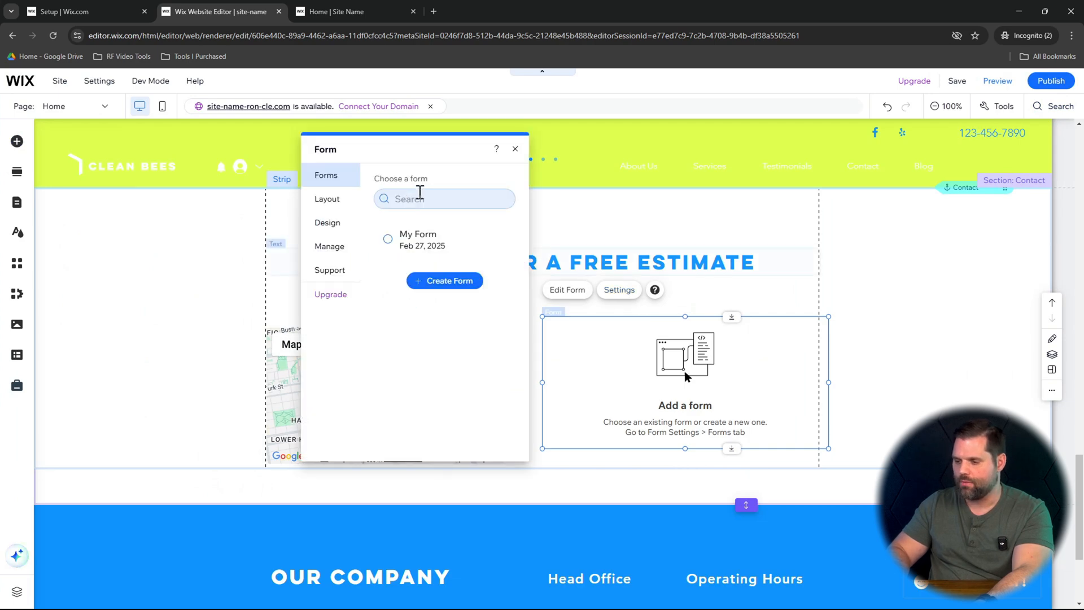
pyautogui.click(419, 238)
pyautogui.click(973, 293)
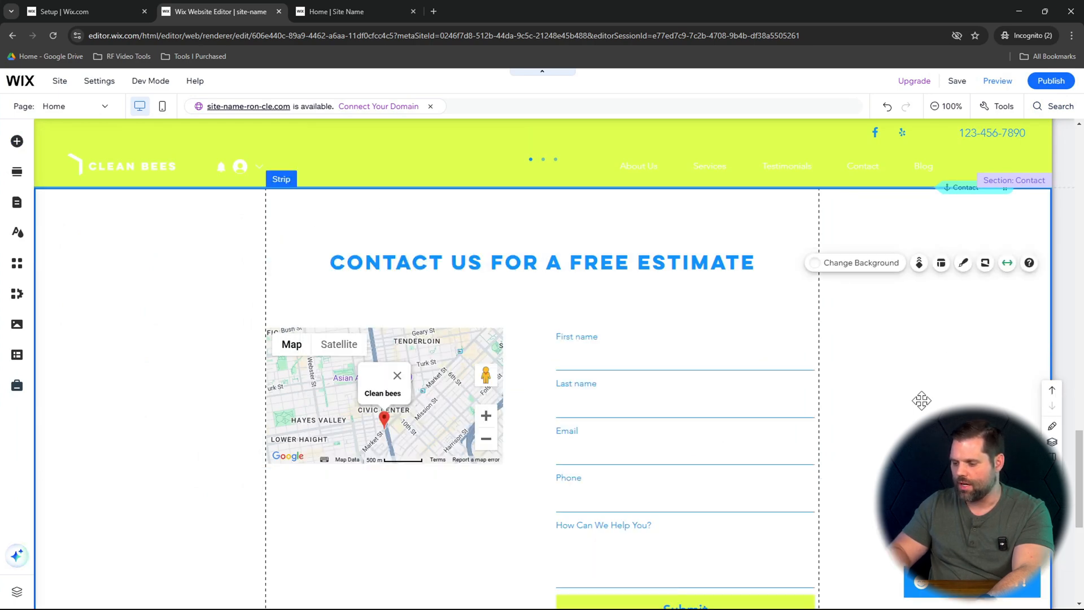
pyautogui.scroll(-2, 921, 401)
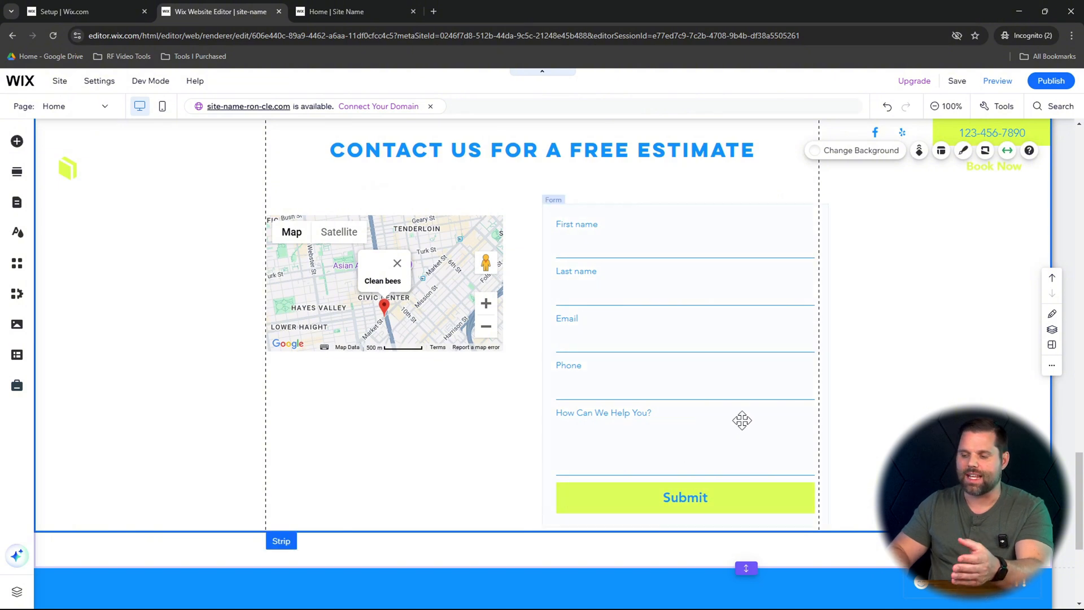
pyautogui.scroll(1, 742, 420)
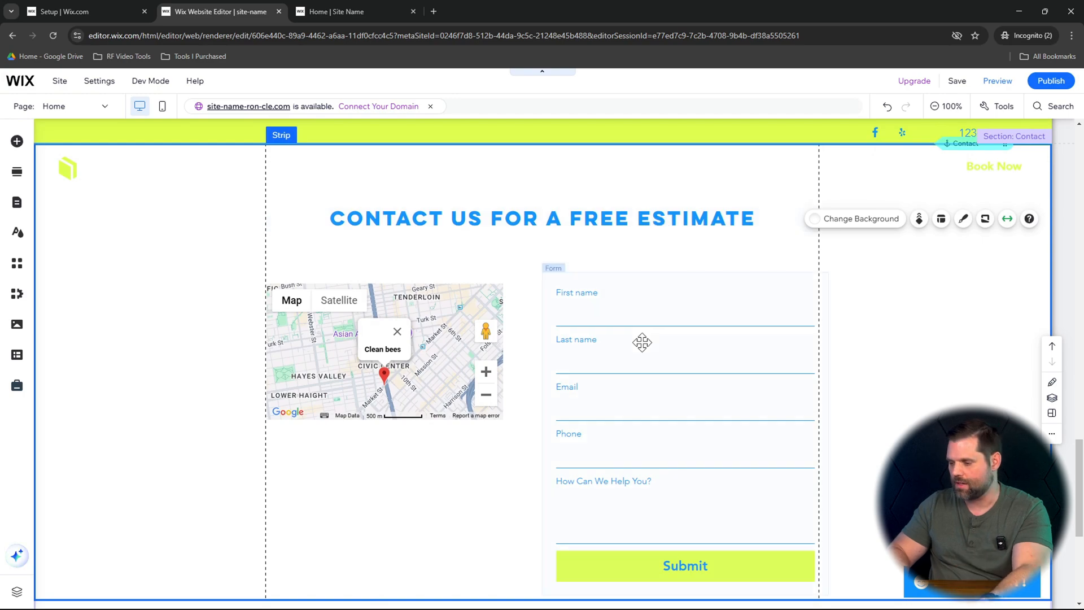
# - Publish the site and reload the live home page to review the updated menu and content
pyautogui.scroll(15, 642, 343)
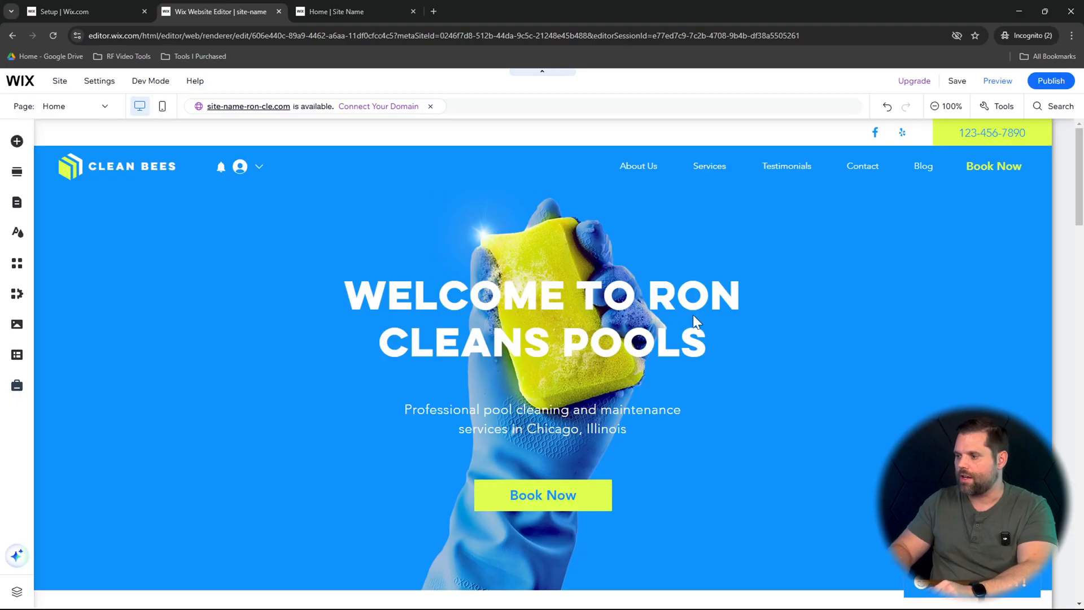
pyautogui.moveTo(1045, 88)
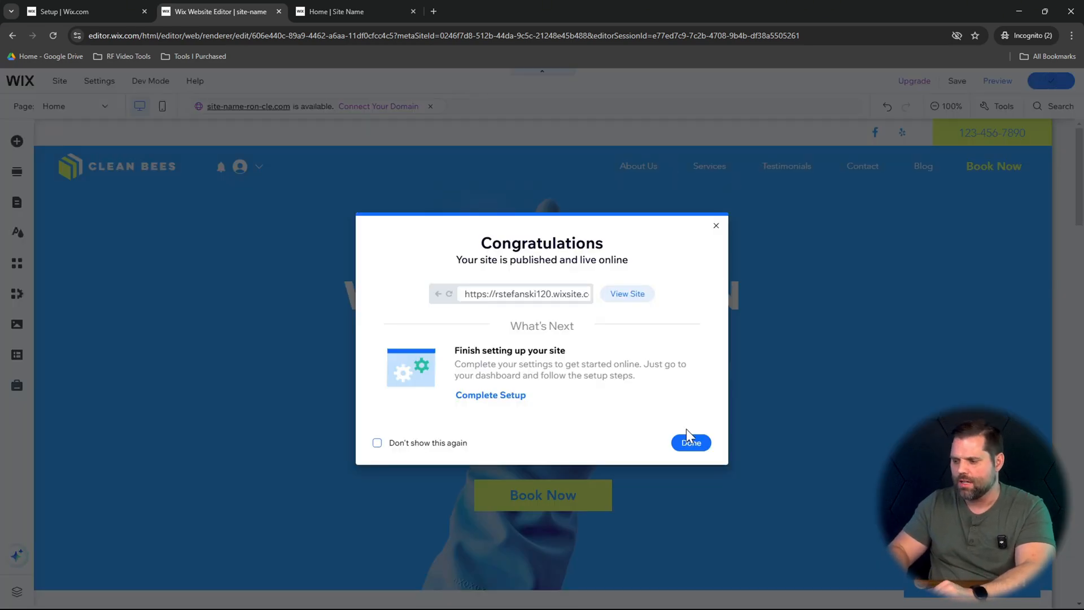
pyautogui.click(716, 226)
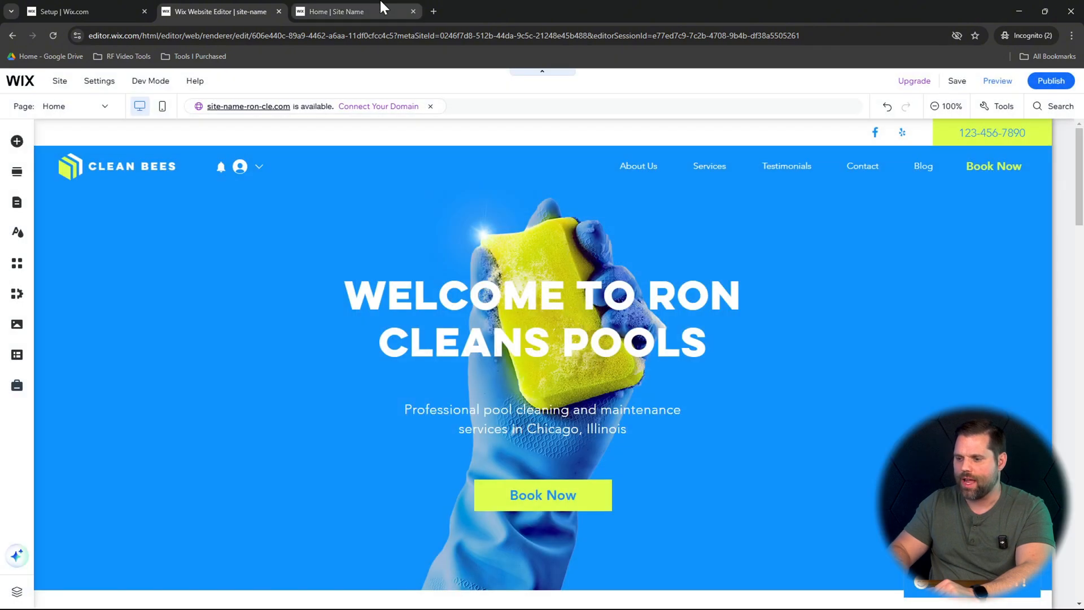
pyautogui.click(381, 2)
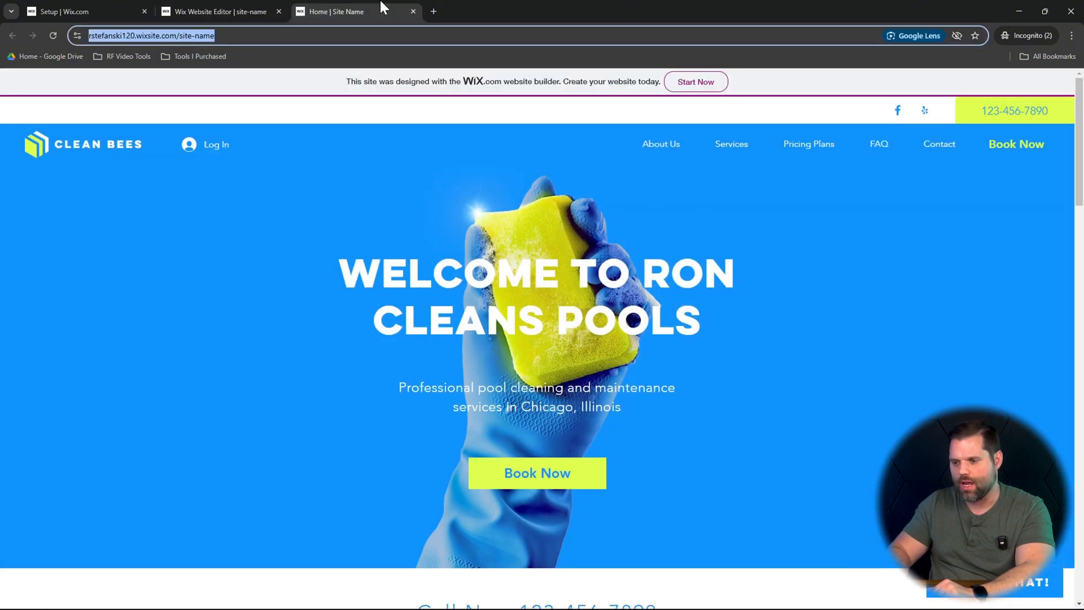
pyautogui.click(52, 36)
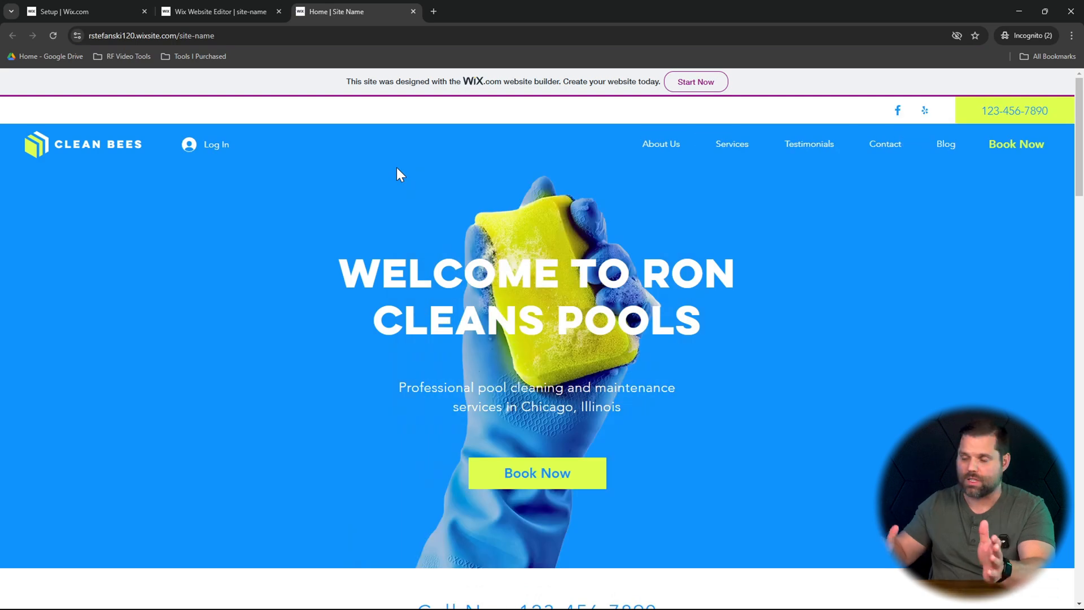
pyautogui.scroll(-10, 931, 286)
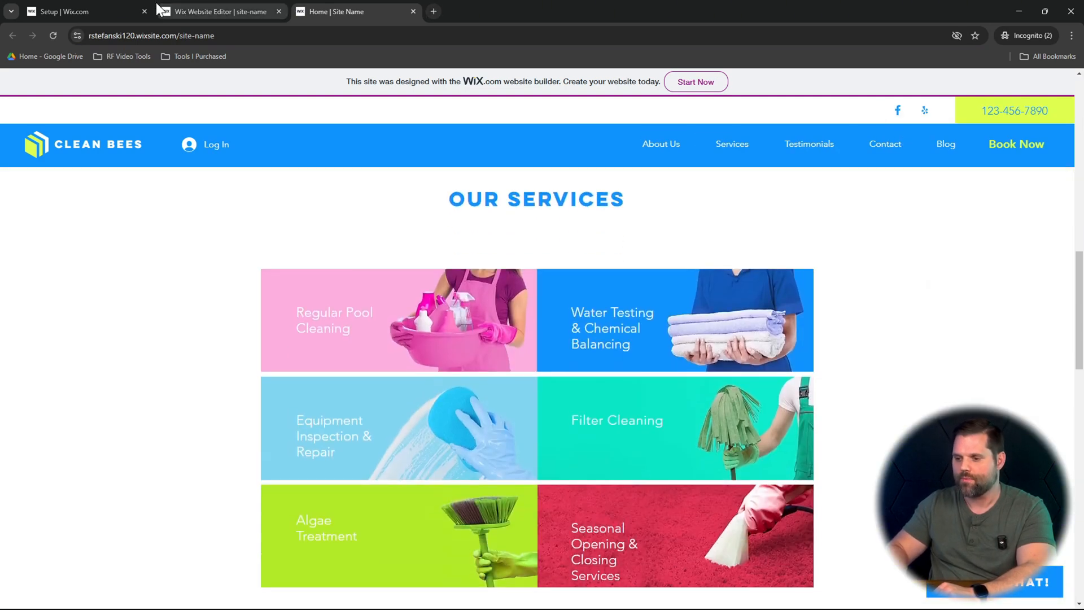
# - Return to the site editor and browse Shutterstock, Unsplash and Wix media images for the Welcome strip's background
pyautogui.click(160, 10)
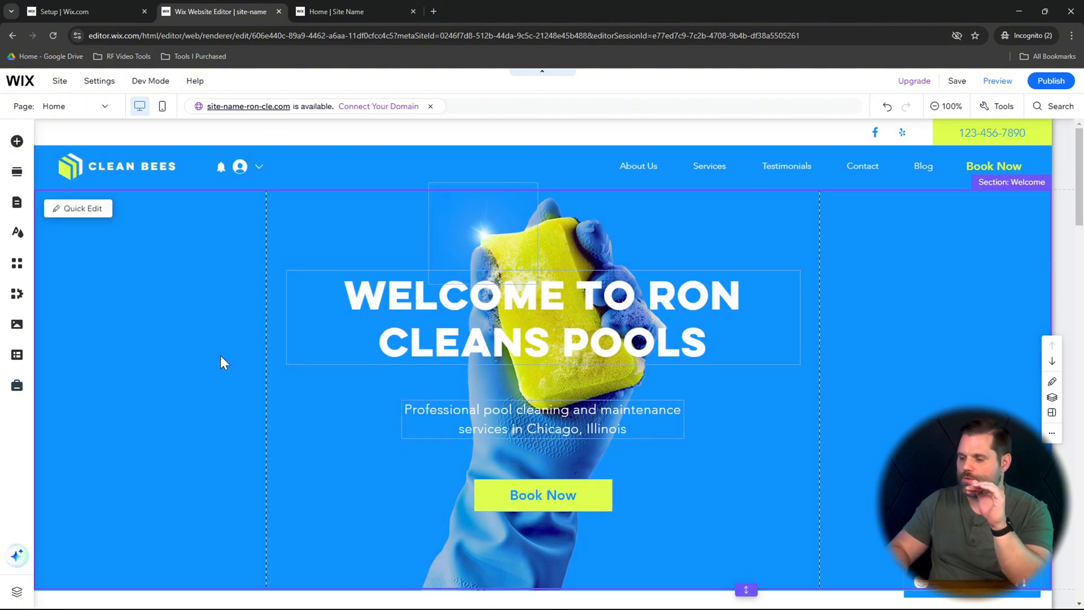
pyautogui.click(180, 366)
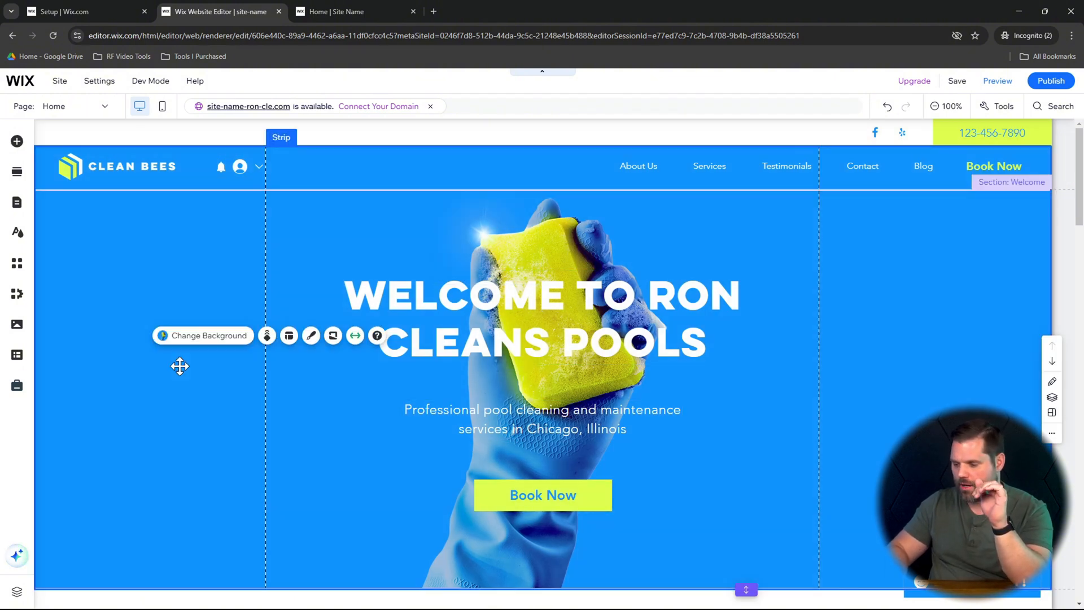
pyautogui.click(209, 336)
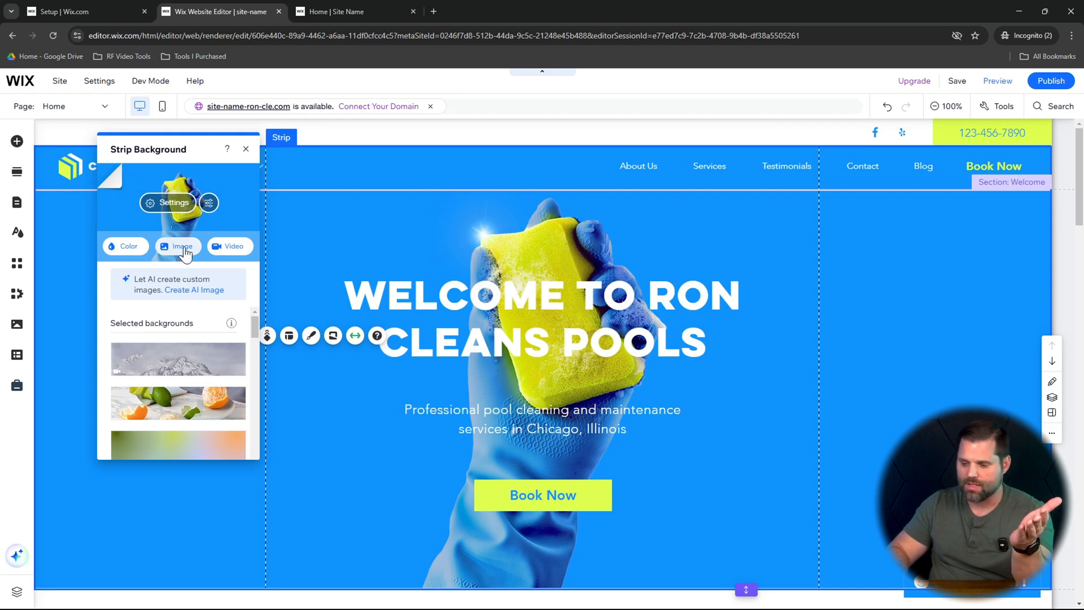
pyautogui.click(185, 249)
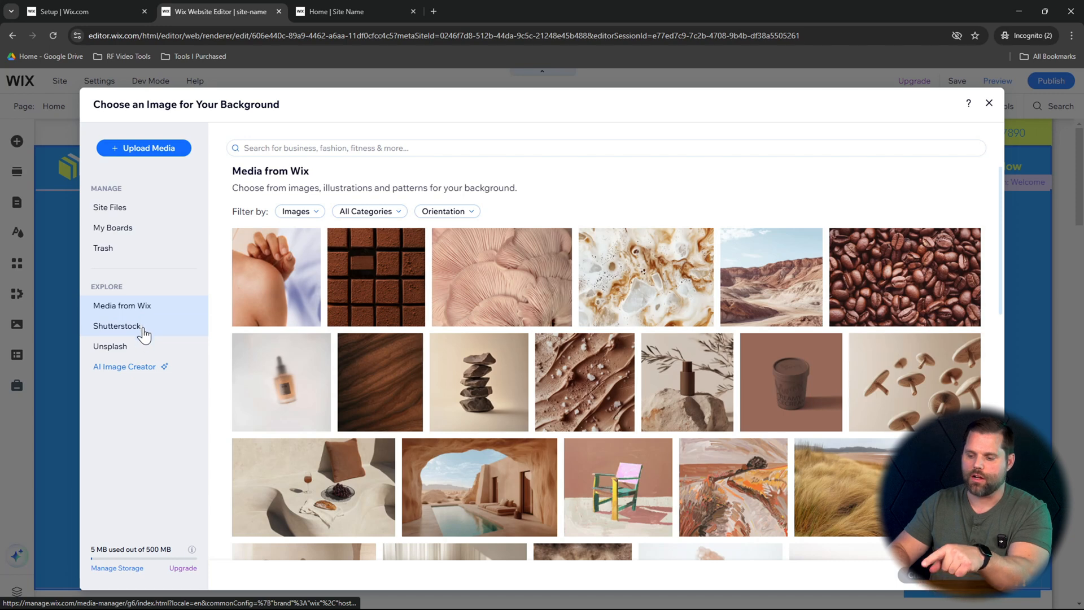
pyautogui.click(144, 333)
pyautogui.click(143, 349)
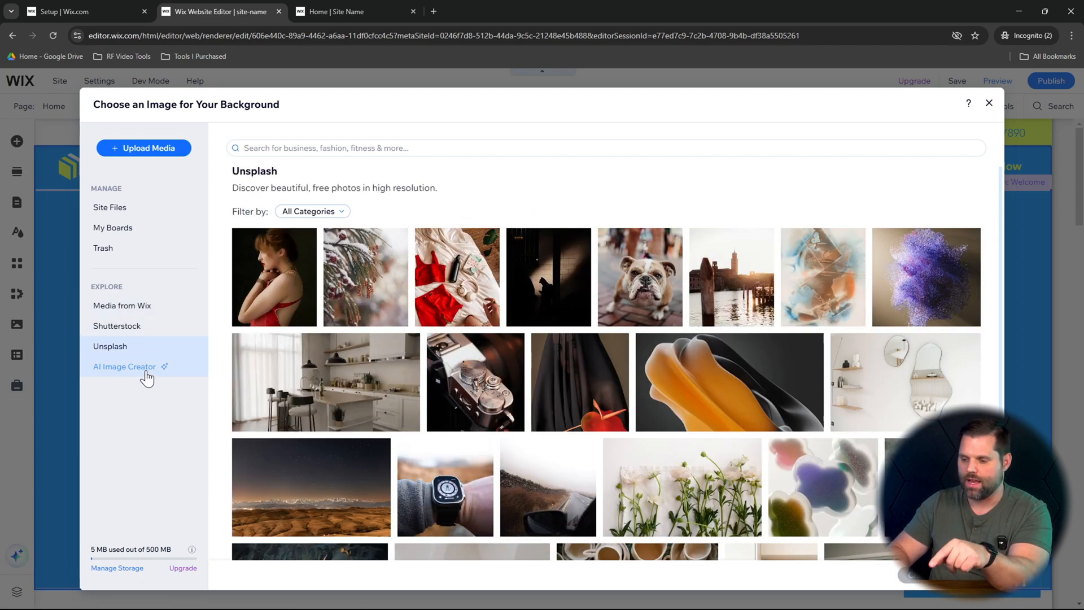
pyautogui.click(148, 308)
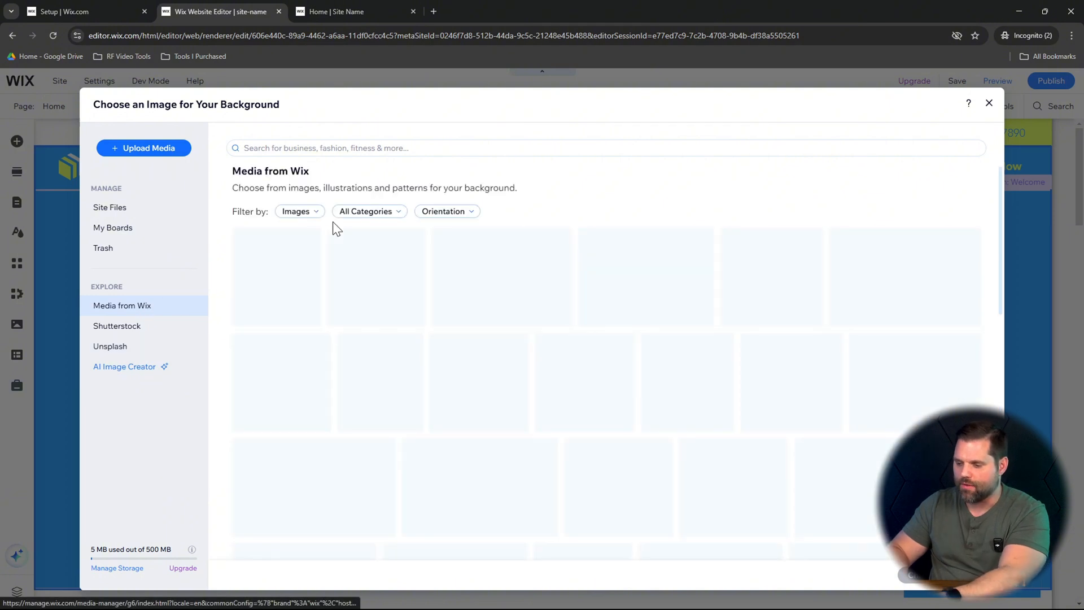
# - Search the Wix media for "Pool" and set the photo of a woman in a palm-lined pool as the Welcome strip's background
pyautogui.click(369, 144)
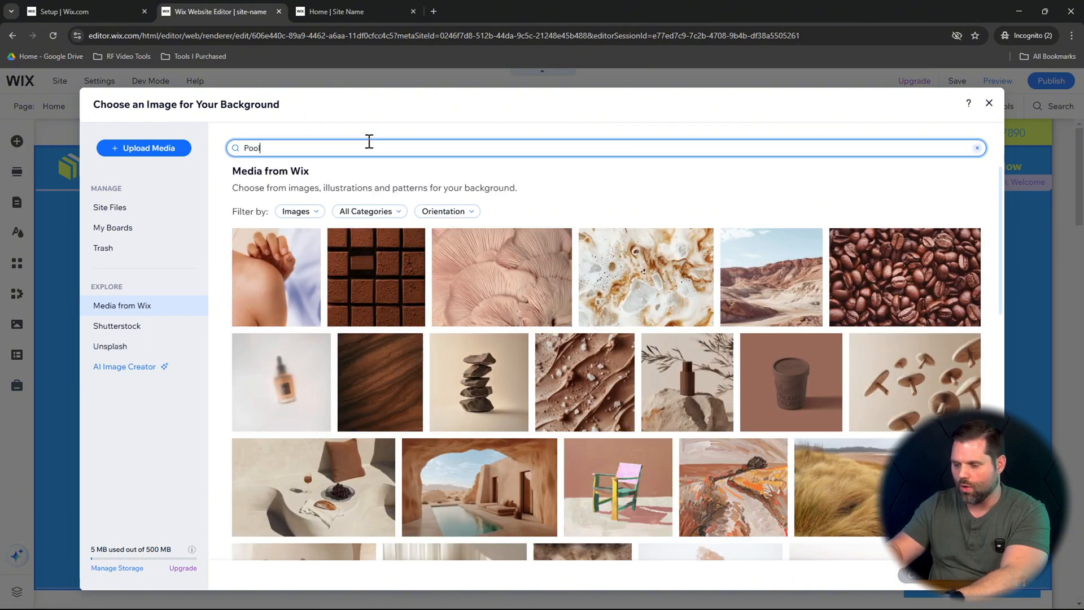
pyautogui.press('Return')
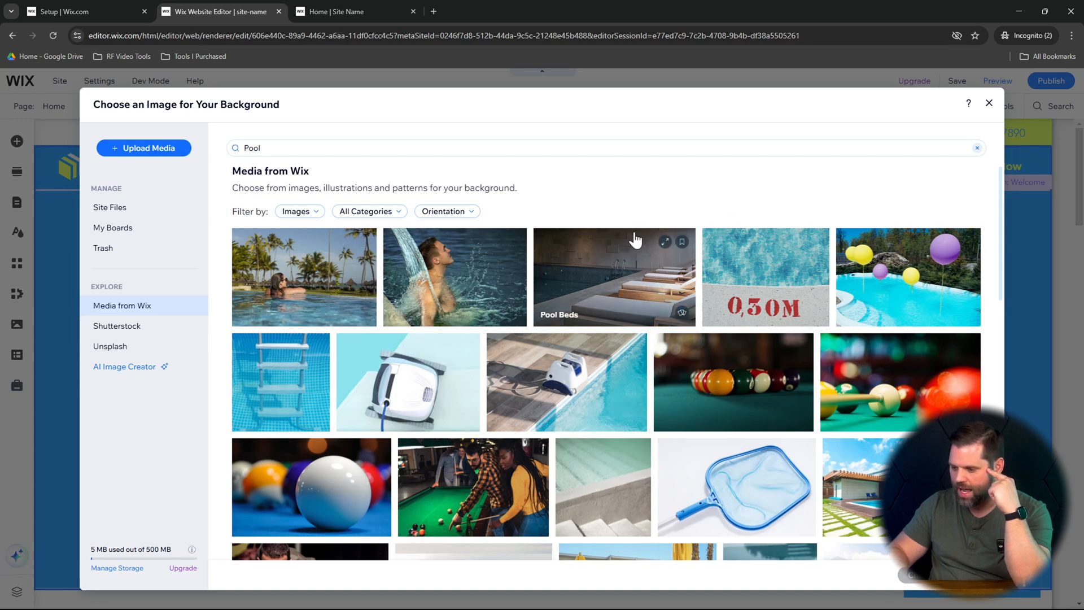
pyautogui.scroll(-5, 475, 373)
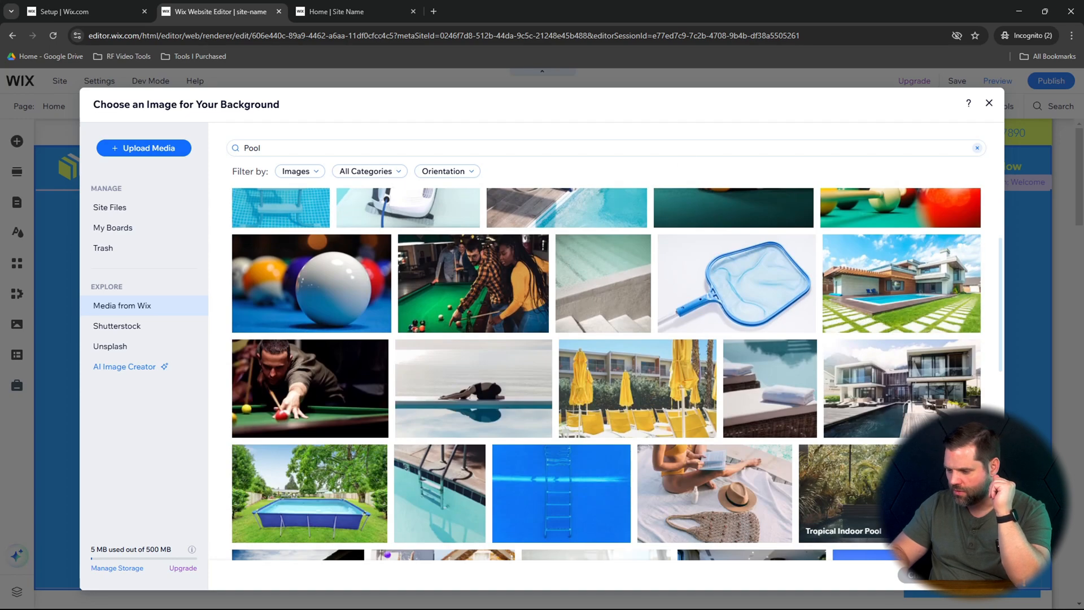
pyautogui.scroll(5, 476, 372)
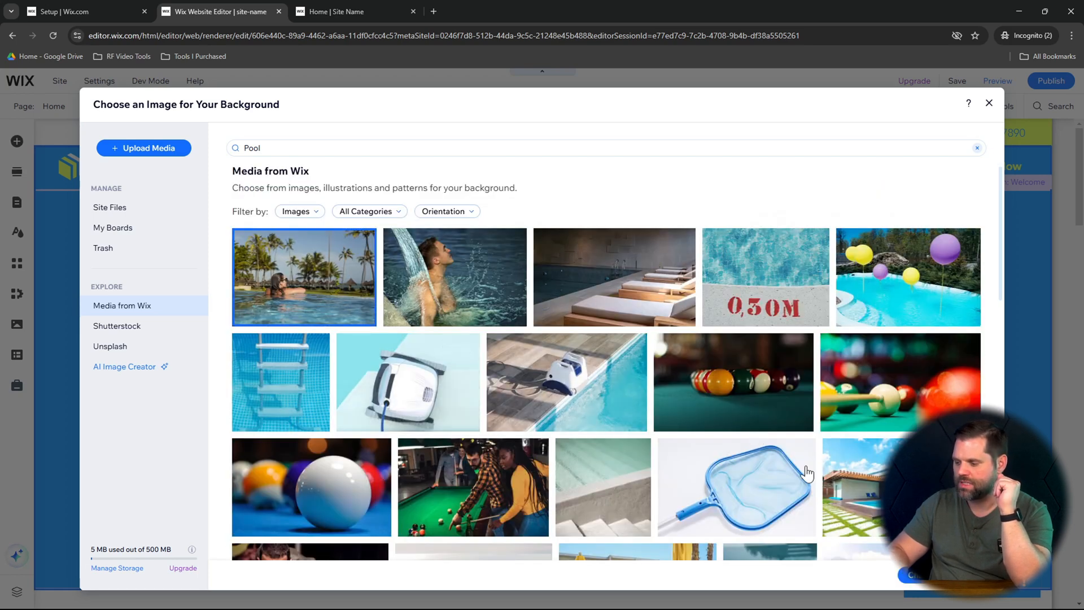
pyautogui.click(912, 575)
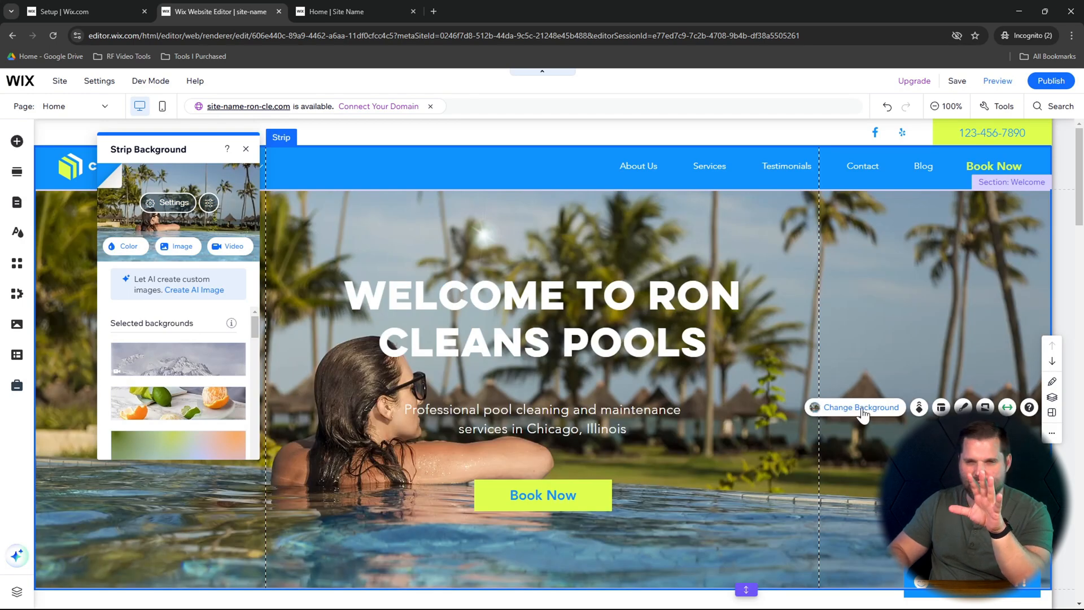
# - Set the Welcome strip's background to the Wix video "Pool" showing rippling blue water
pyautogui.click(863, 413)
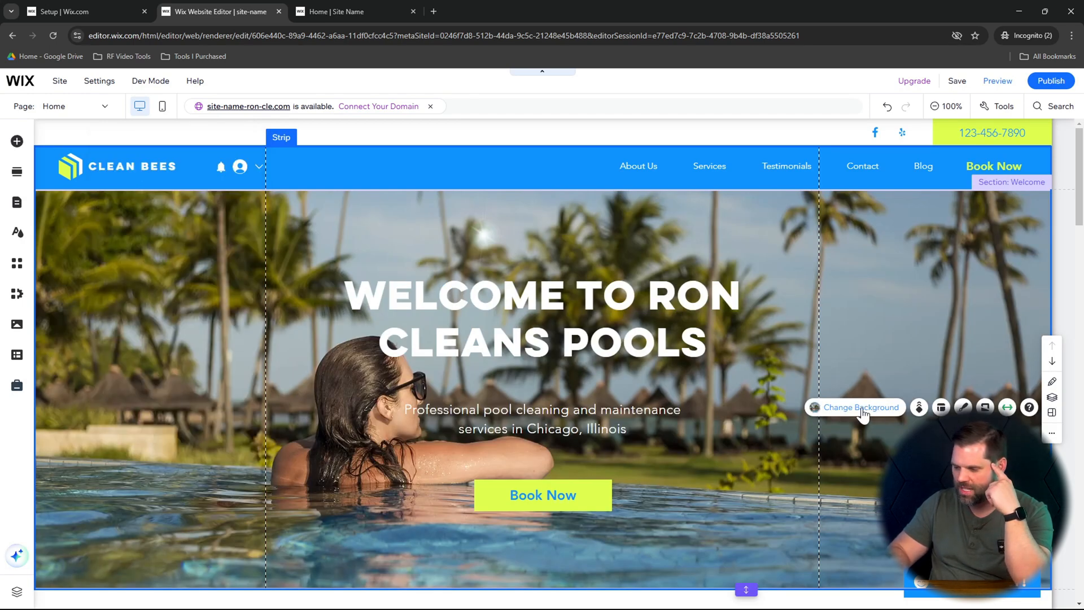
pyautogui.click(863, 412)
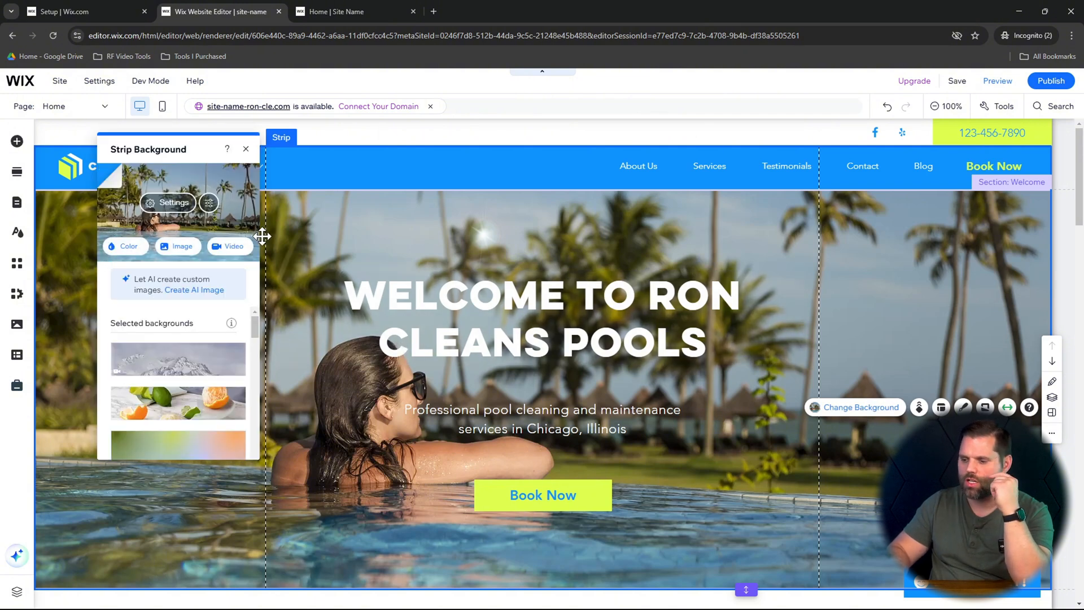
pyautogui.click(234, 247)
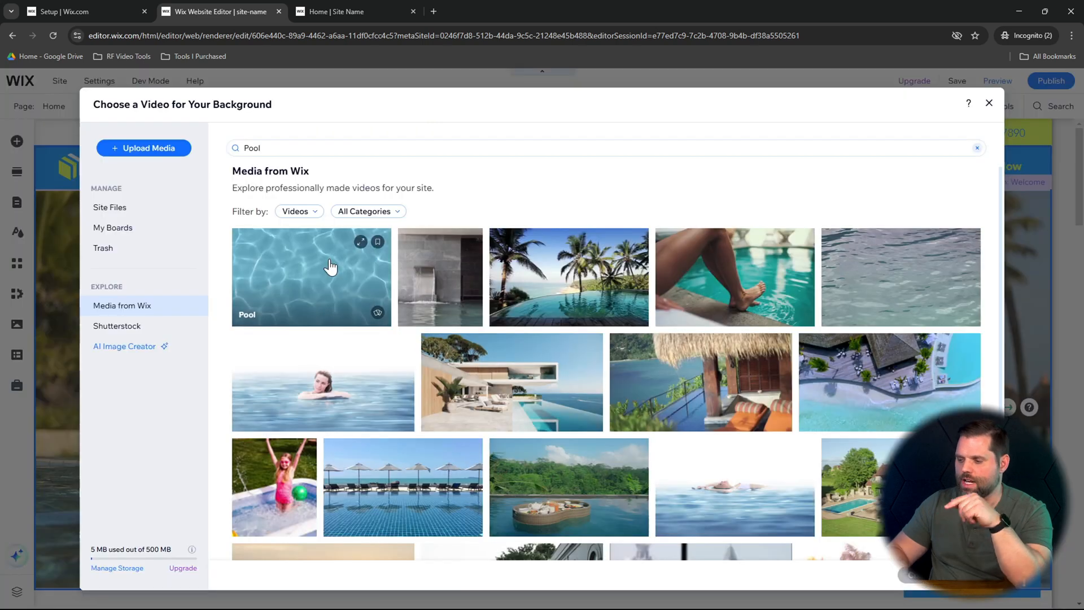
pyautogui.click(312, 277)
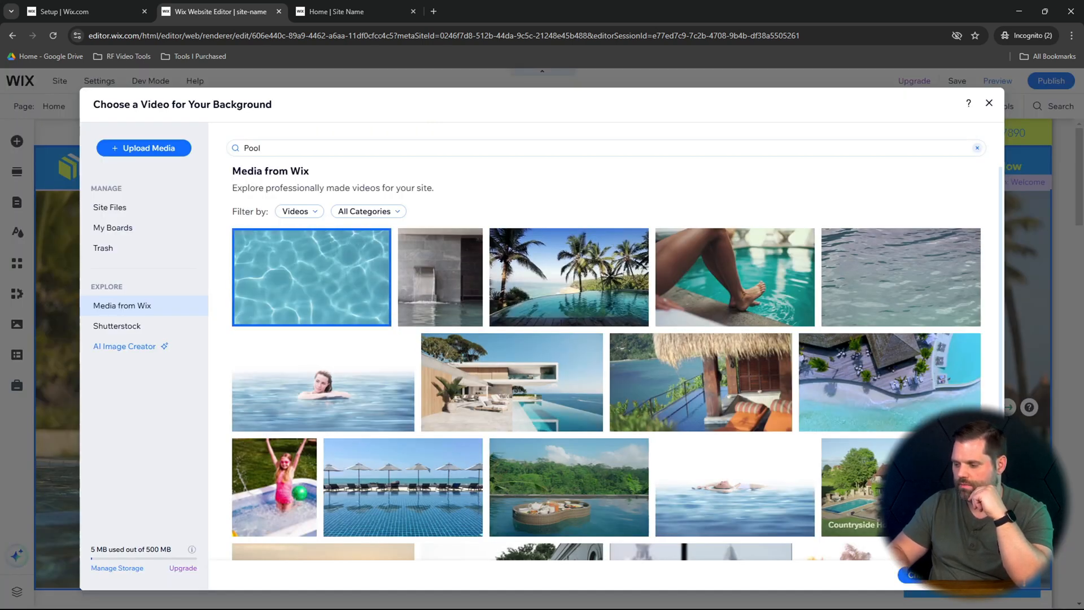
pyautogui.click(915, 575)
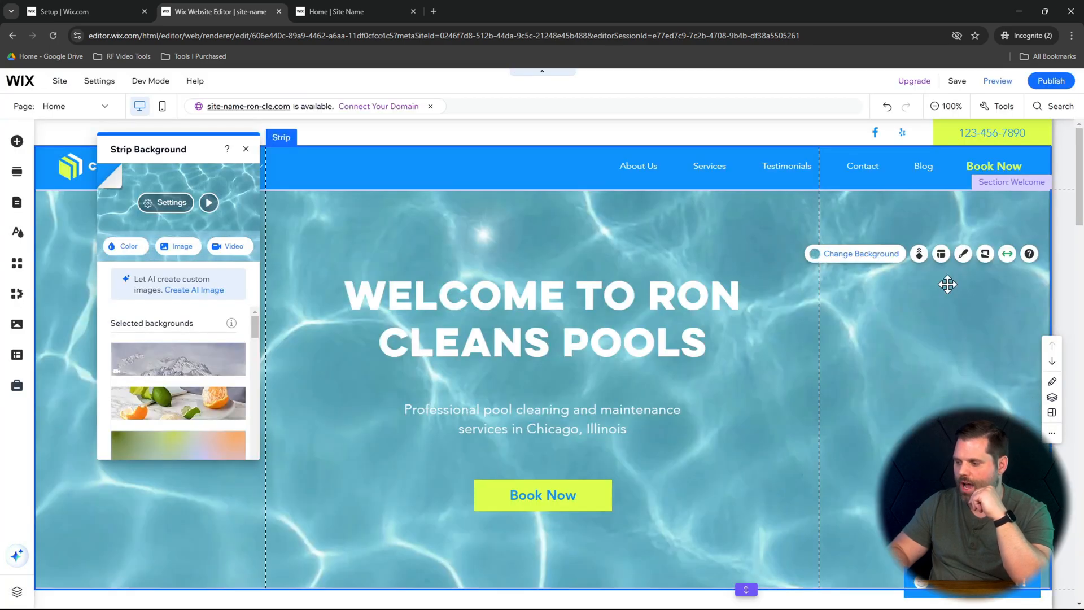
# - Publish the site and reload the live home page to check the Welcome section's video background
pyautogui.click(1050, 81)
pyautogui.click(716, 226)
pyautogui.click(361, 10)
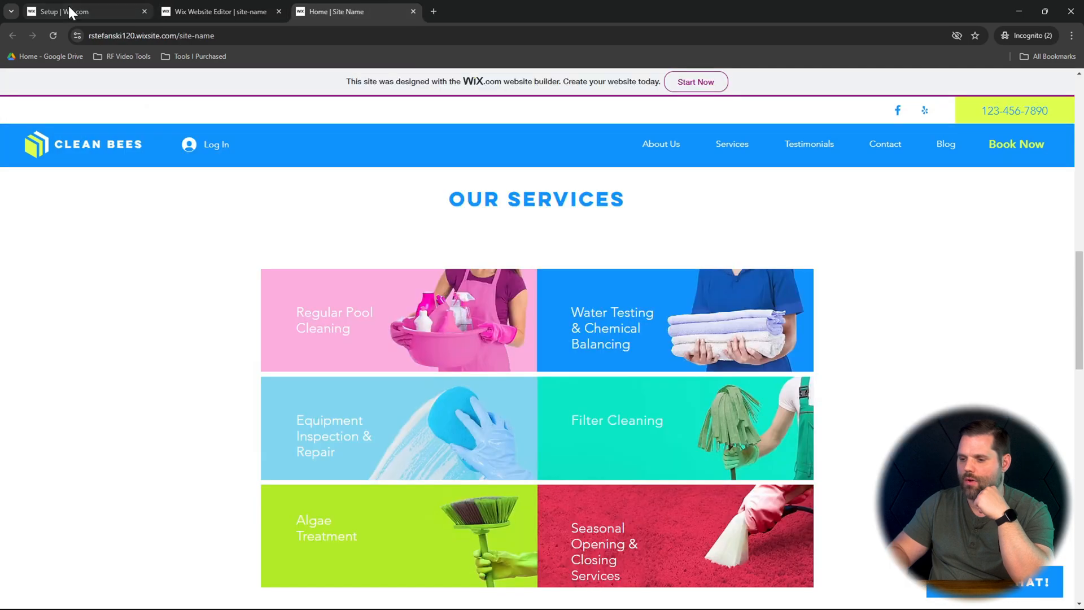
pyautogui.click(54, 36)
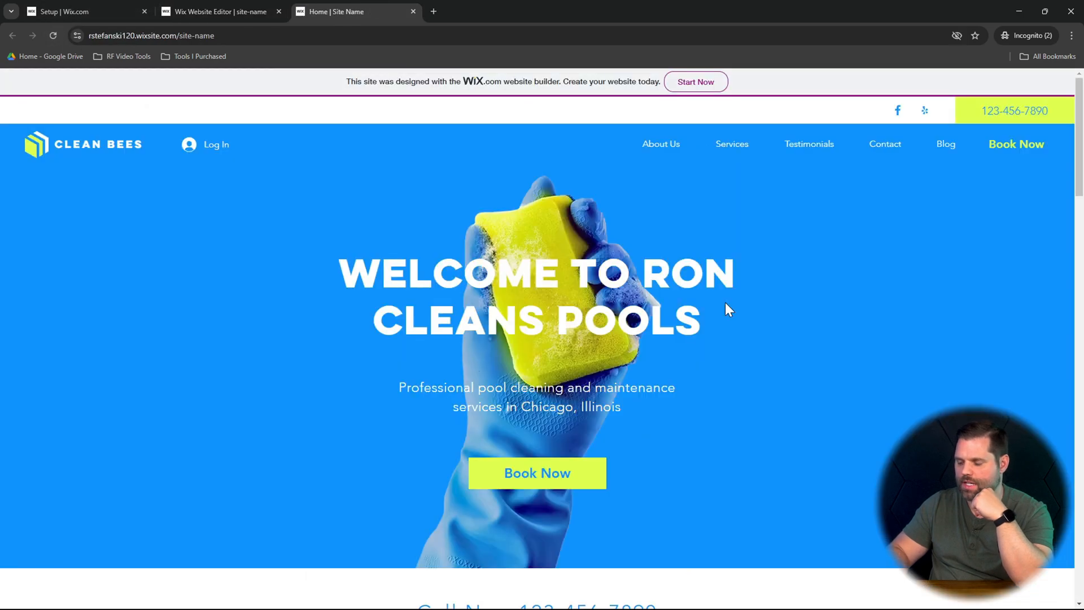
pyautogui.scroll(-2, 942, 339)
pyautogui.scroll(2, 941, 339)
pyautogui.scroll(-1, 941, 339)
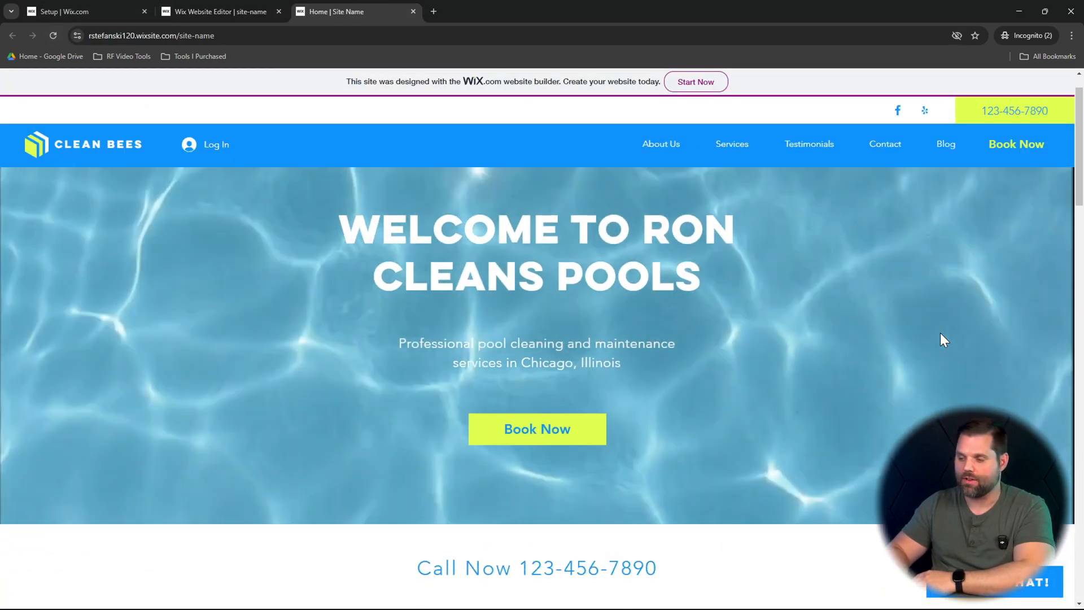
# - Compare the Welcome section and its Book Now button on the live home page with the version in the site editor
pyautogui.scroll(1, 940, 334)
pyautogui.scroll(-2, 941, 335)
pyautogui.scroll(2, 940, 335)
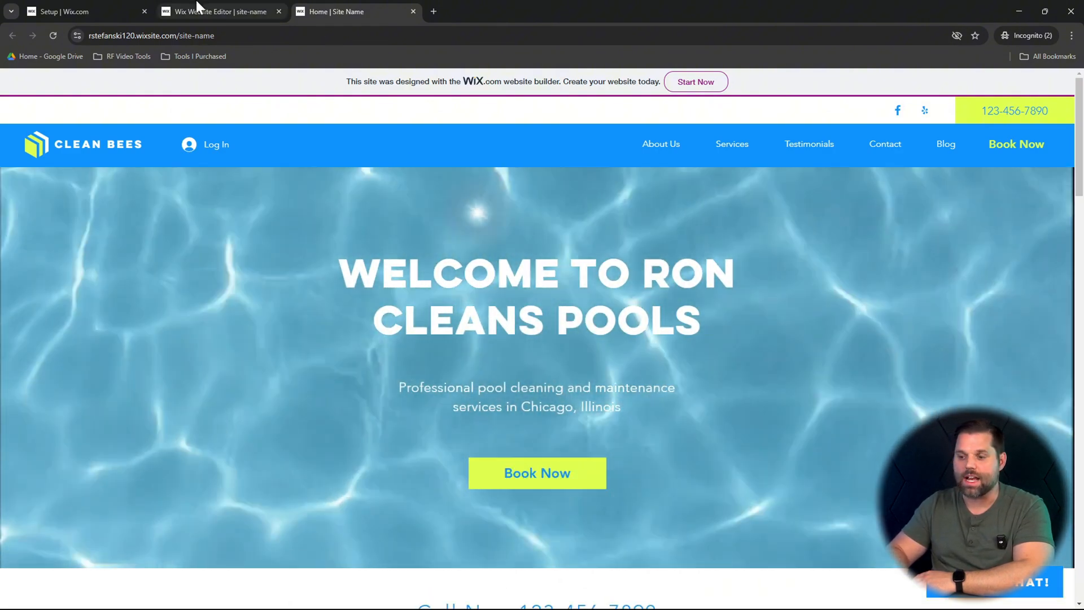
pyautogui.click(198, 7)
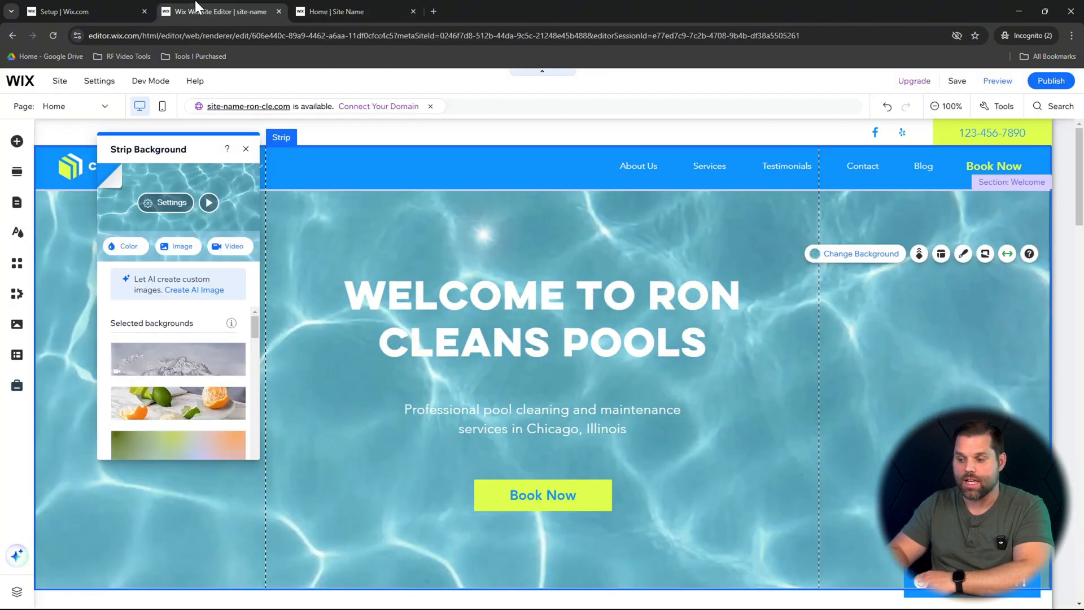
pyautogui.click(359, 9)
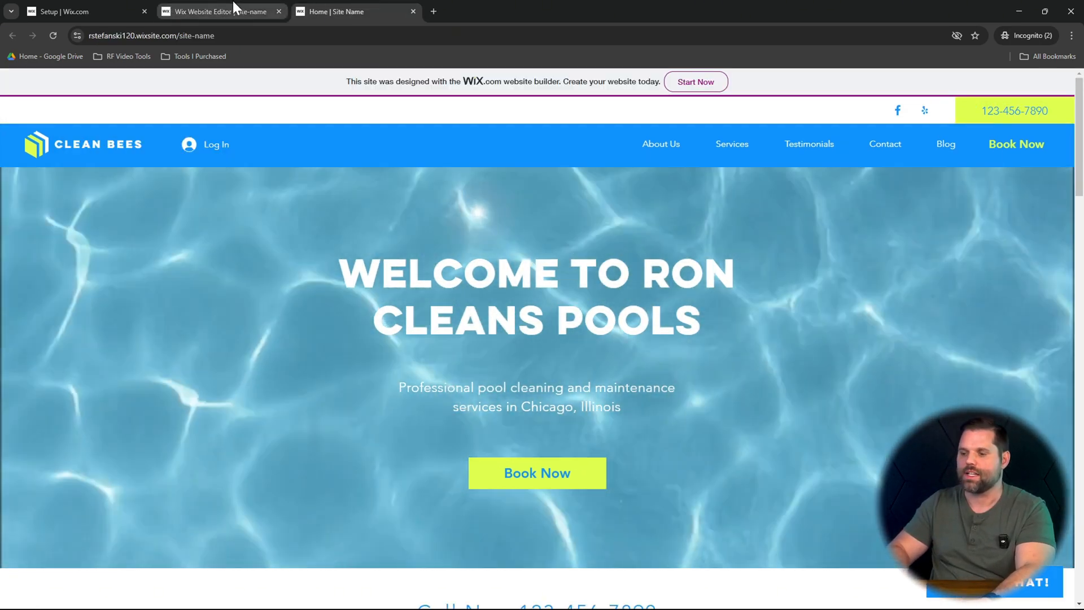
pyautogui.click(233, 7)
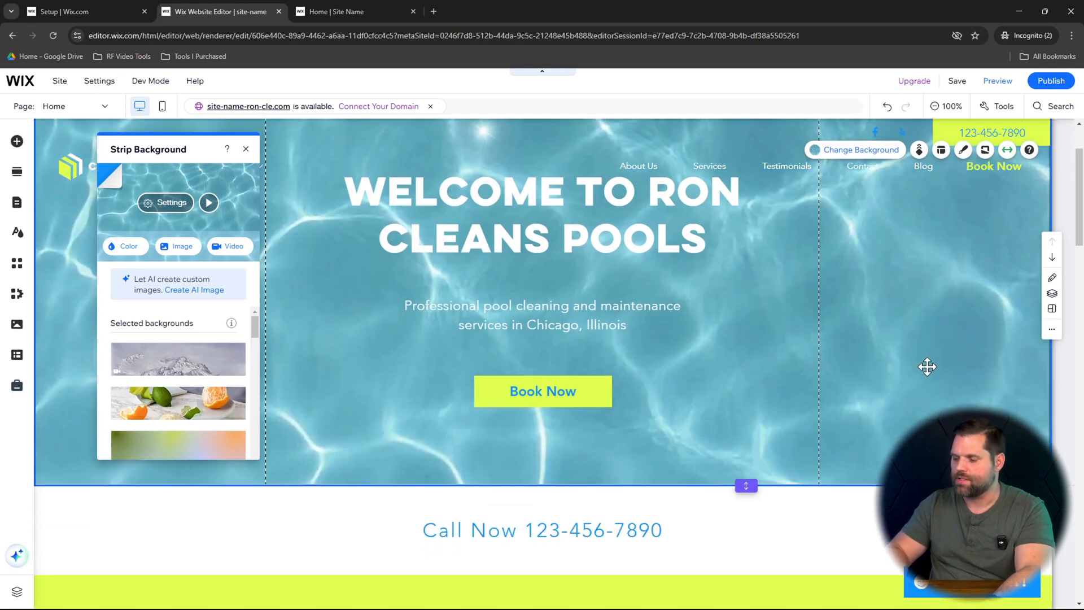
pyautogui.scroll(-2, 927, 367)
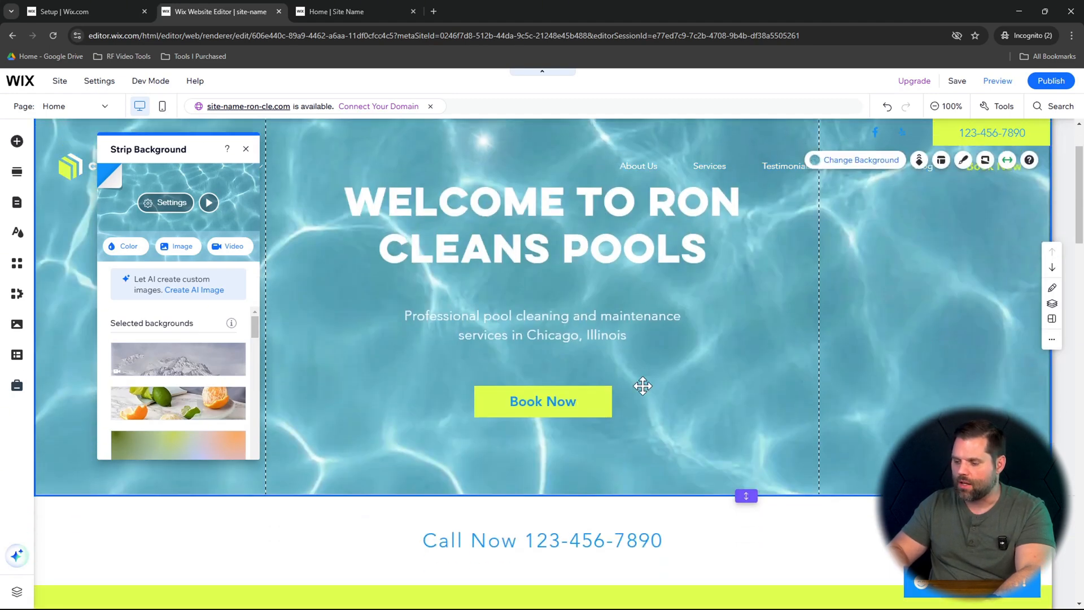
pyautogui.click(559, 405)
pyautogui.click(361, 2)
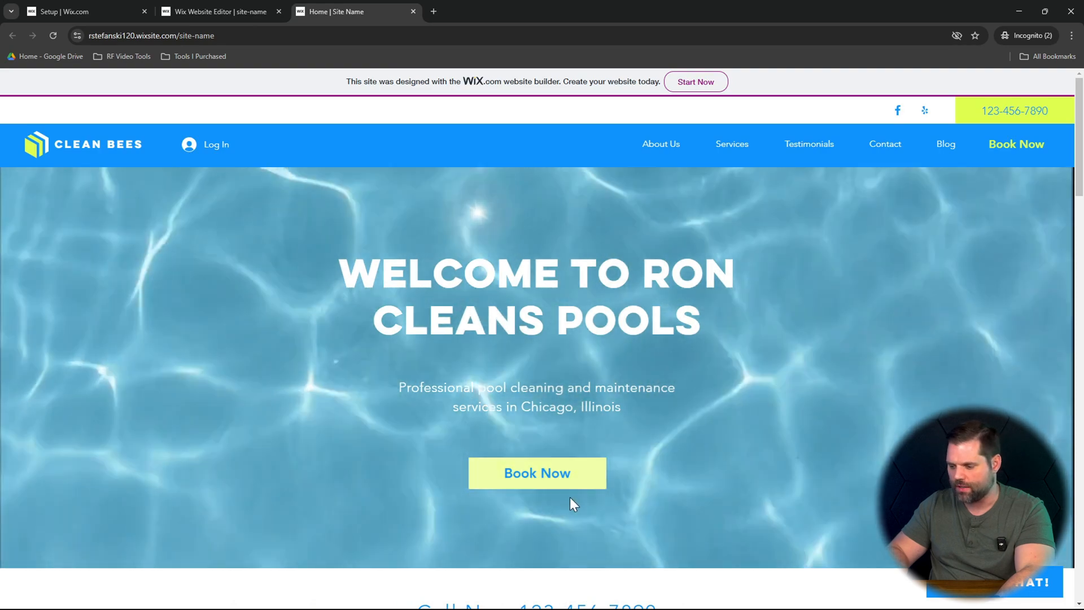
pyautogui.scroll(-20, 764, 337)
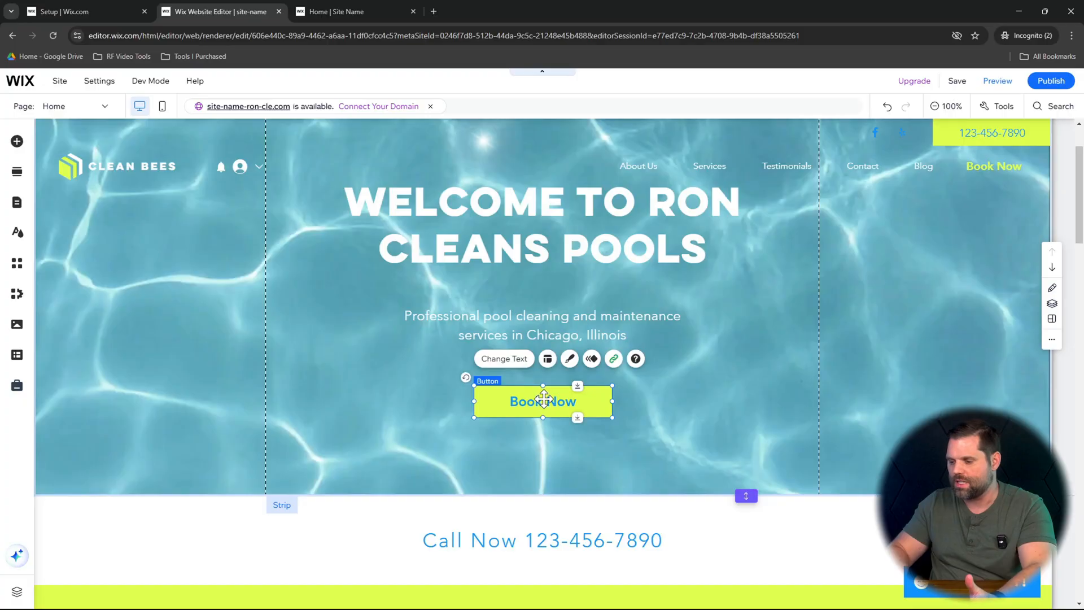
# - Change the text of the Welcome section's button to "Get Free Estimate"
pyautogui.doubleClick(544, 399)
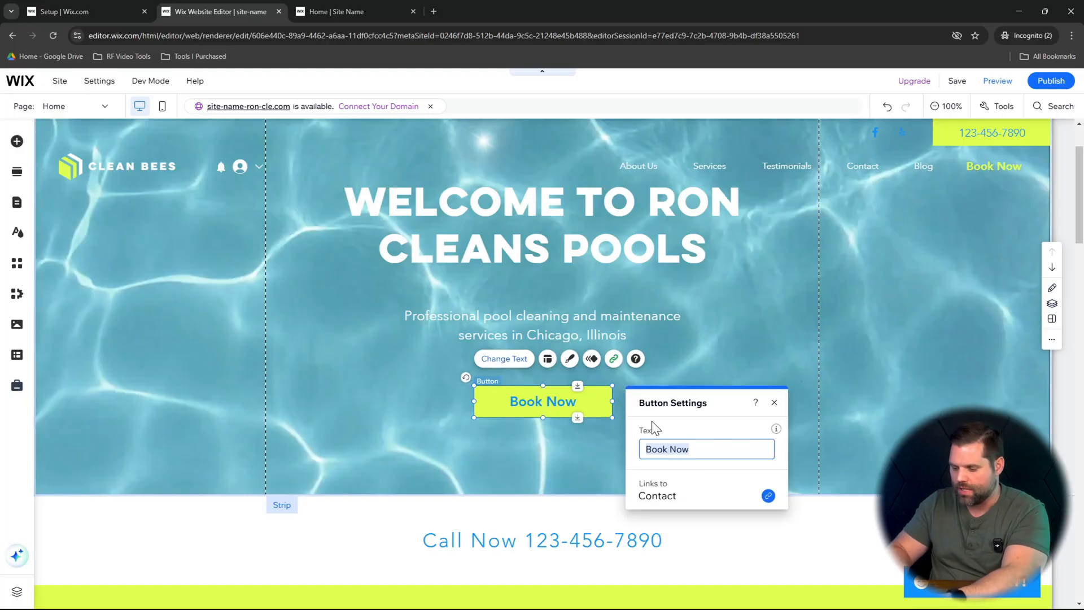
pyautogui.write('Ge')
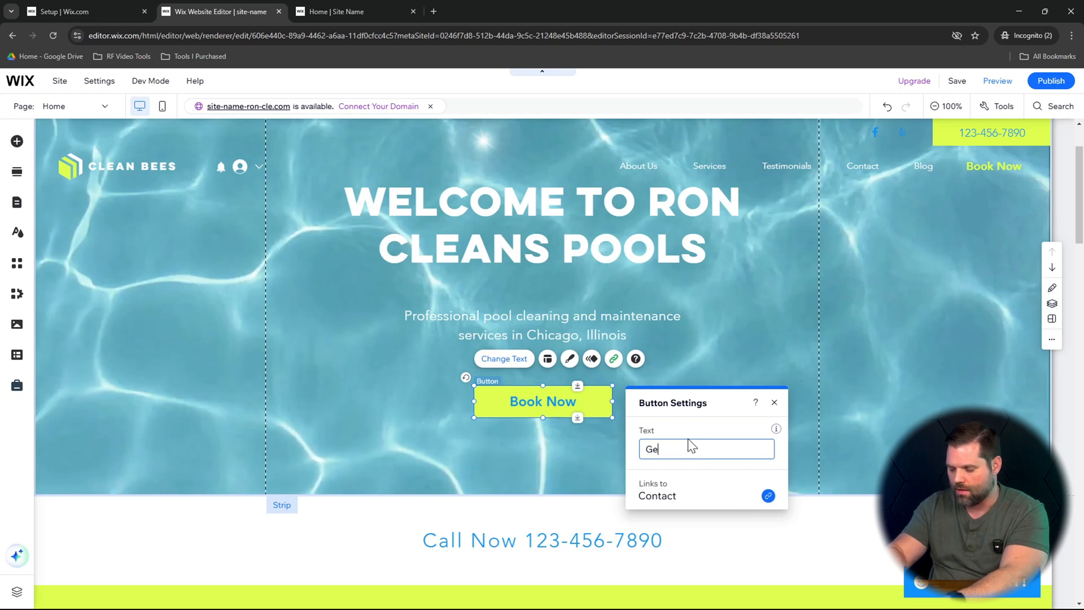
pyautogui.write('t Free Est')
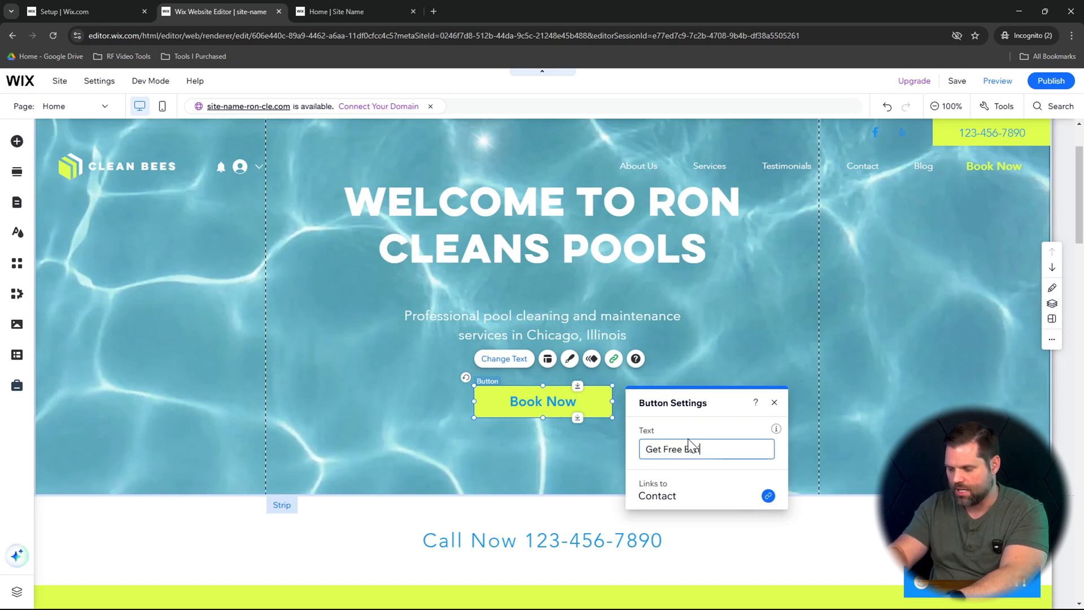
pyautogui.write('imate')
pyautogui.click(854, 375)
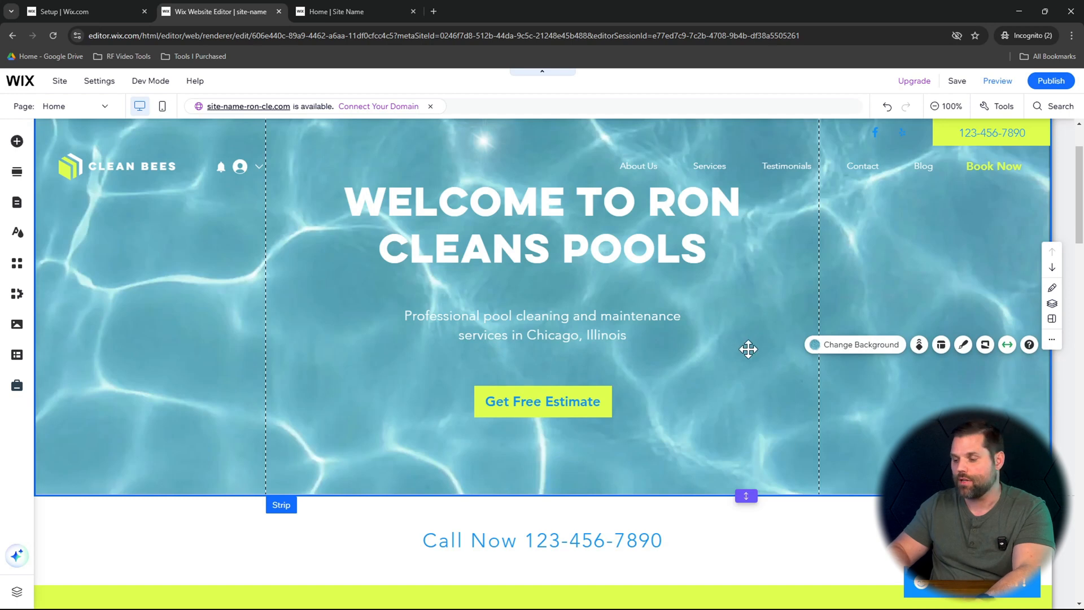
# - Set the "Welcome to Ron Cleans Pools" heading's text color to the dark gray theme color and nudge the heading slightly
pyautogui.click(546, 316)
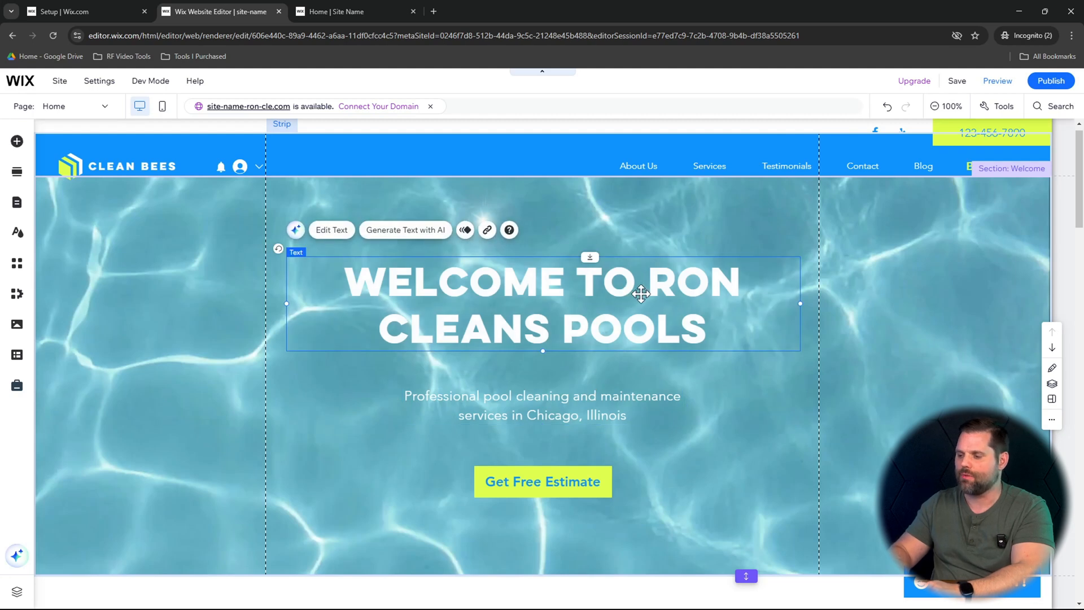
pyautogui.doubleClick(641, 294)
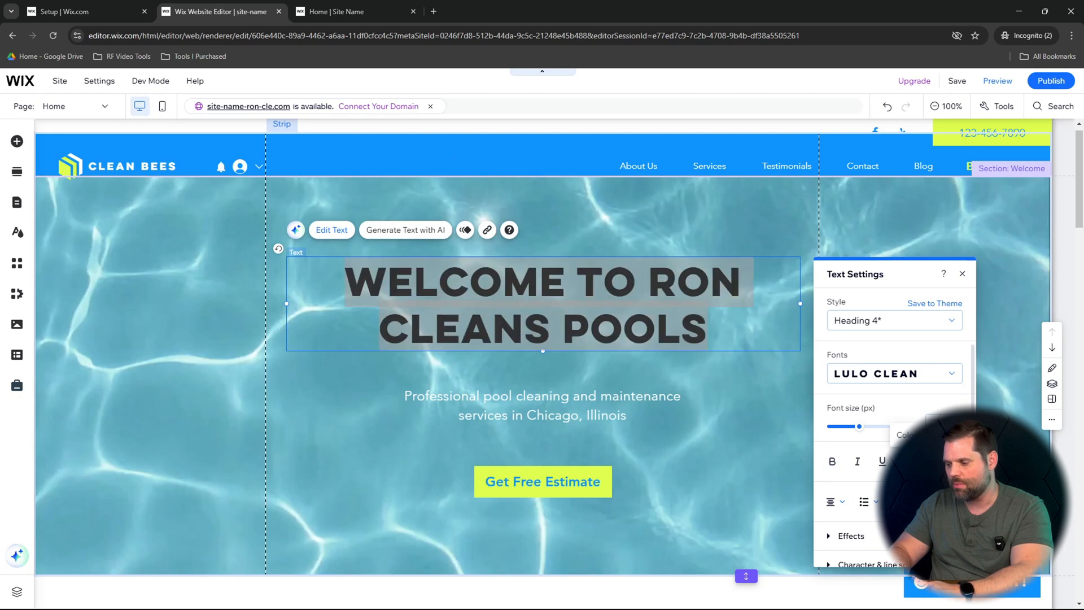
pyautogui.click(903, 435)
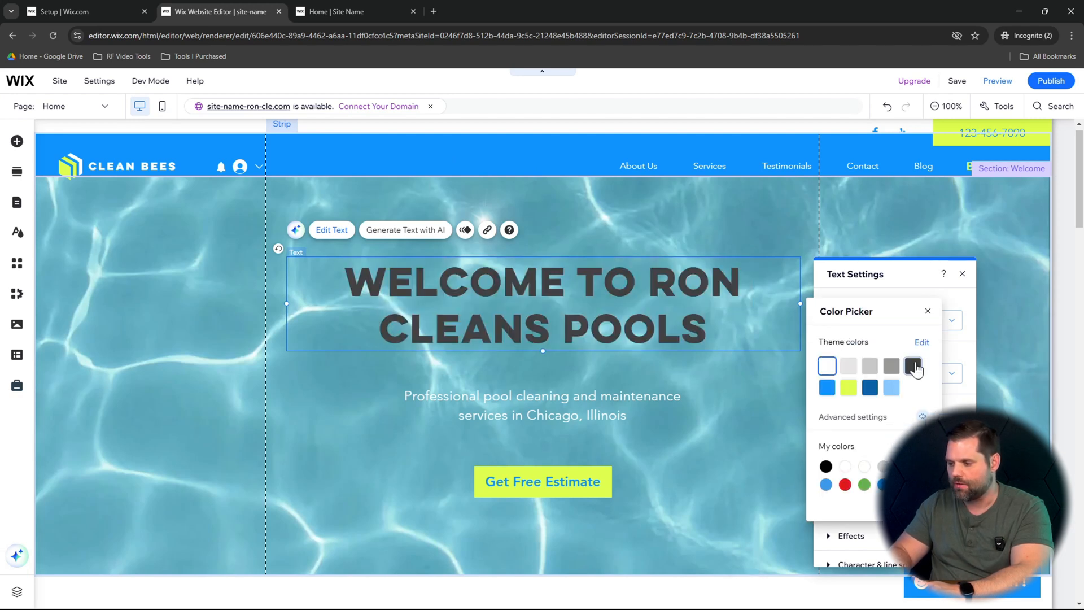
pyautogui.click(868, 231)
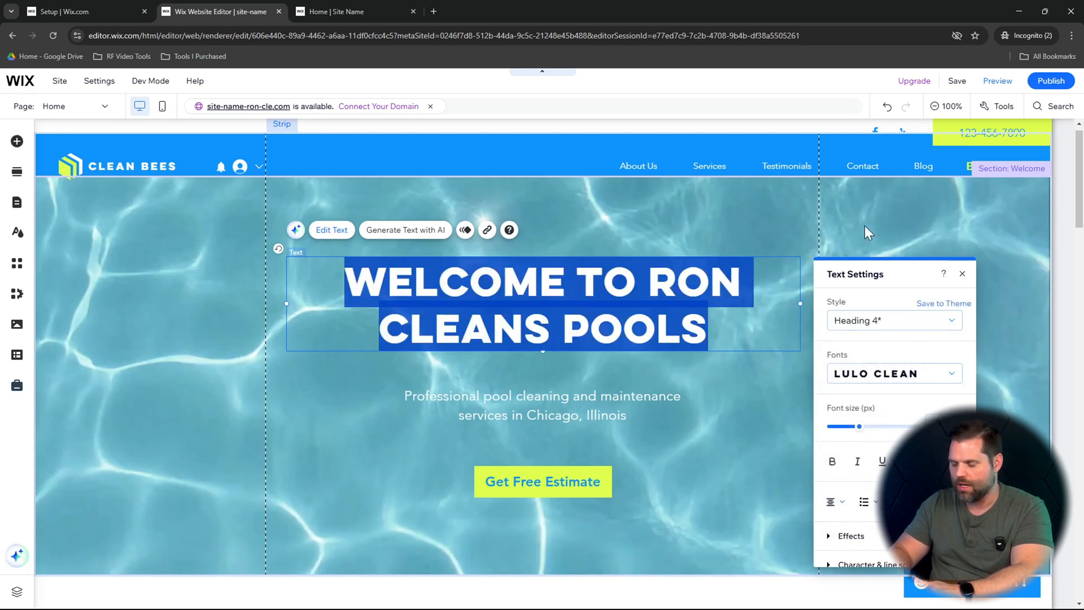
pyautogui.click(890, 225)
pyautogui.click(612, 293)
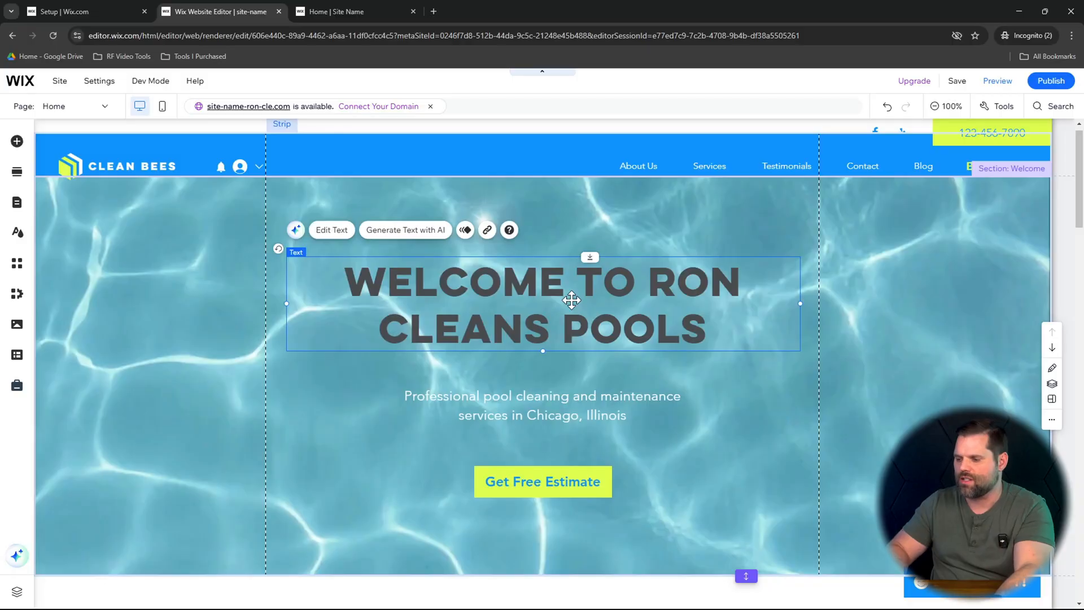
pyautogui.moveTo(571, 300)
pyautogui.mouseDown()
pyautogui.moveTo(337, 297)
pyautogui.moveTo(704, 336)
pyautogui.moveTo(786, 307)
pyautogui.moveTo(564, 268)
pyautogui.moveTo(576, 297)
pyautogui.mouseUp()
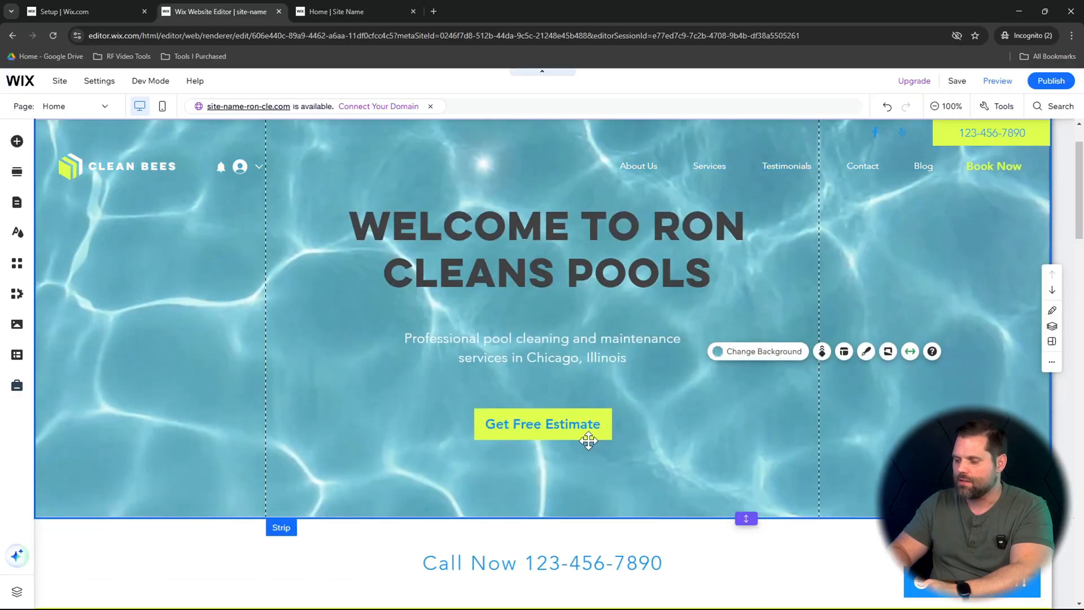
# - Replace the placeholder phone number in the Call Now line below the Welcome section with the business phone number
pyautogui.scroll(-3, 706, 434)
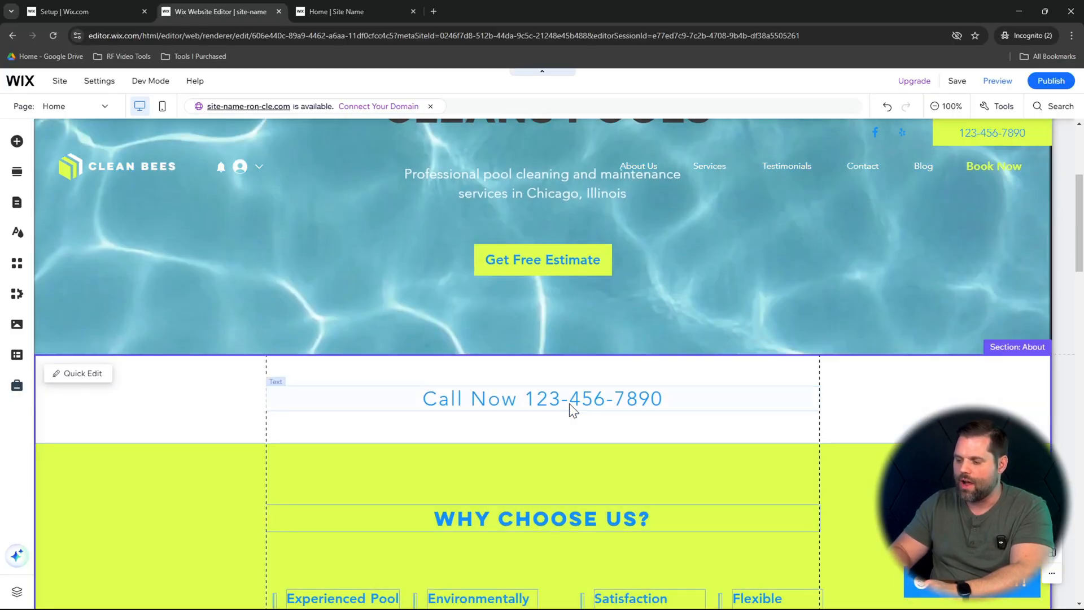
pyautogui.doubleClick(574, 409)
pyautogui.click(540, 398)
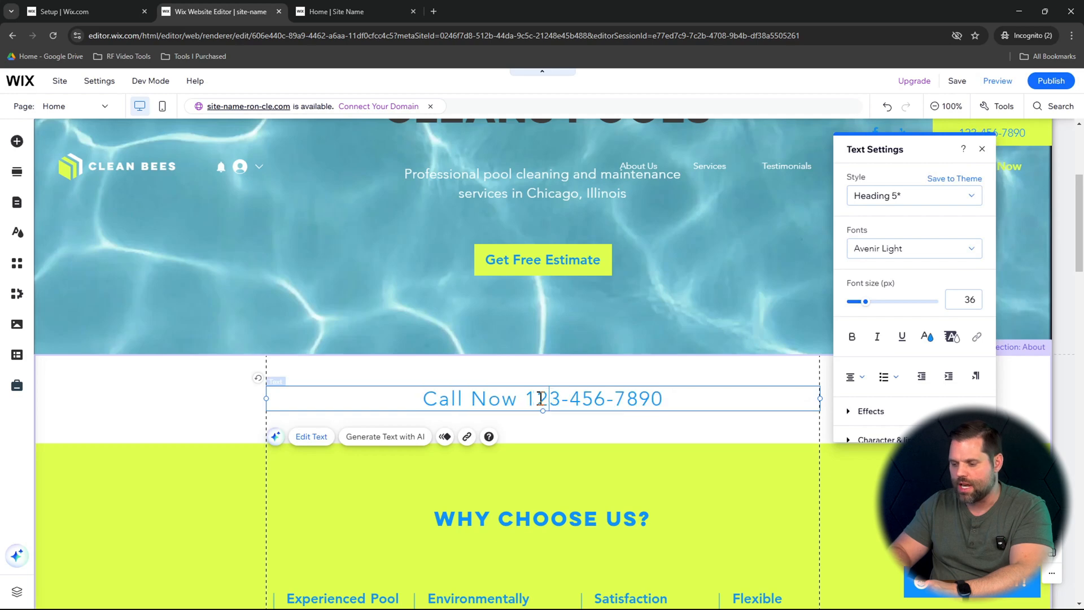
pyautogui.moveTo(532, 398); pyautogui.dragTo(693, 387)
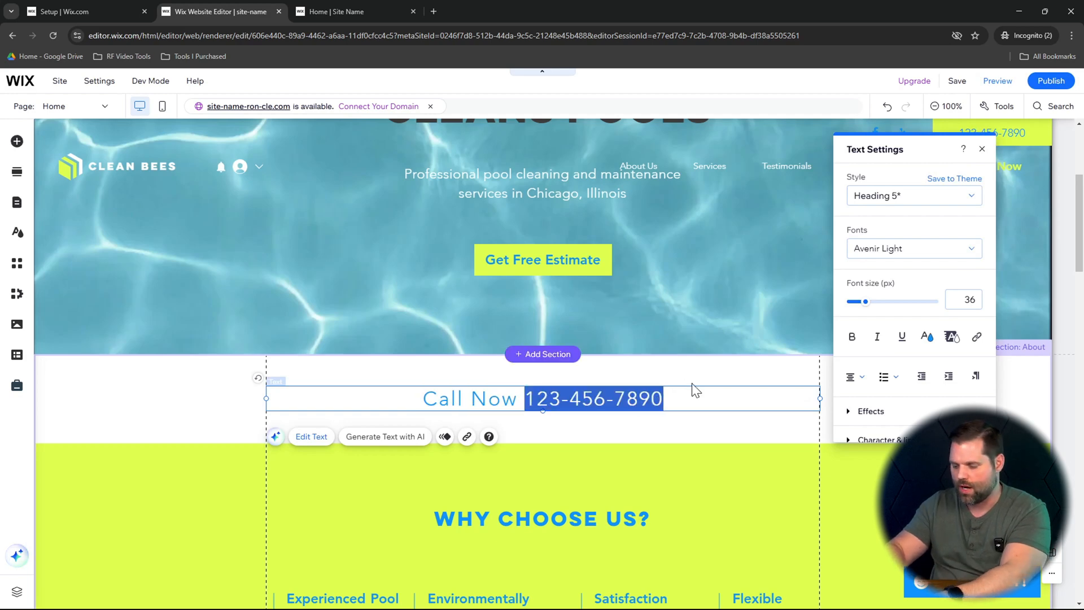
pyautogui.hotkey('ctrl', 'v')
pyautogui.click(396, 364)
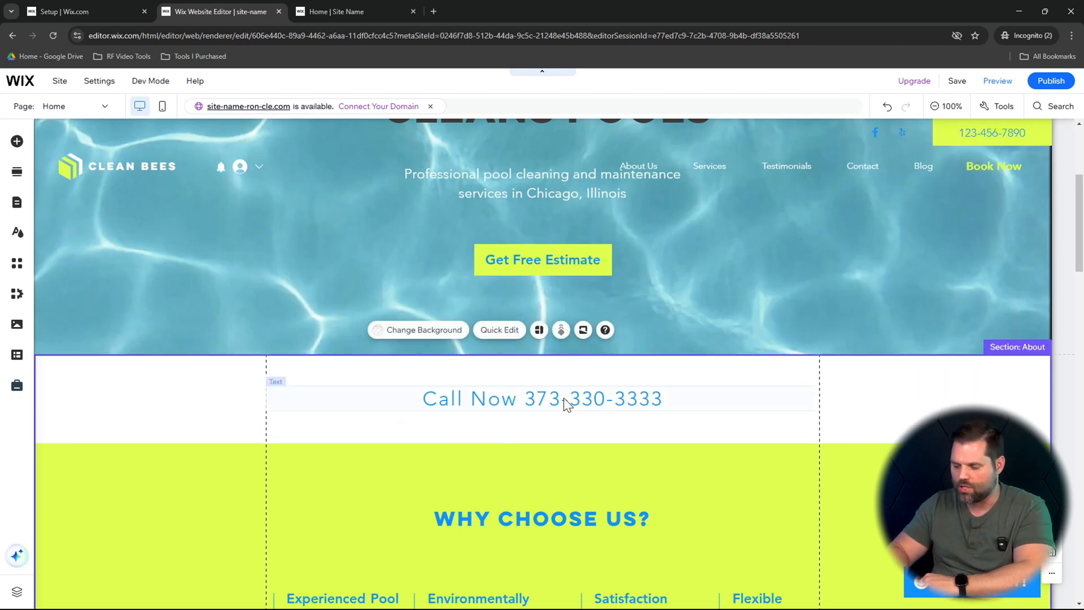
# - Examine the text blocks under "Why Choose Us?" and the image tiles under "Our Services" for content that needs customizing
pyautogui.scroll(-3, 564, 398)
pyautogui.click(342, 392)
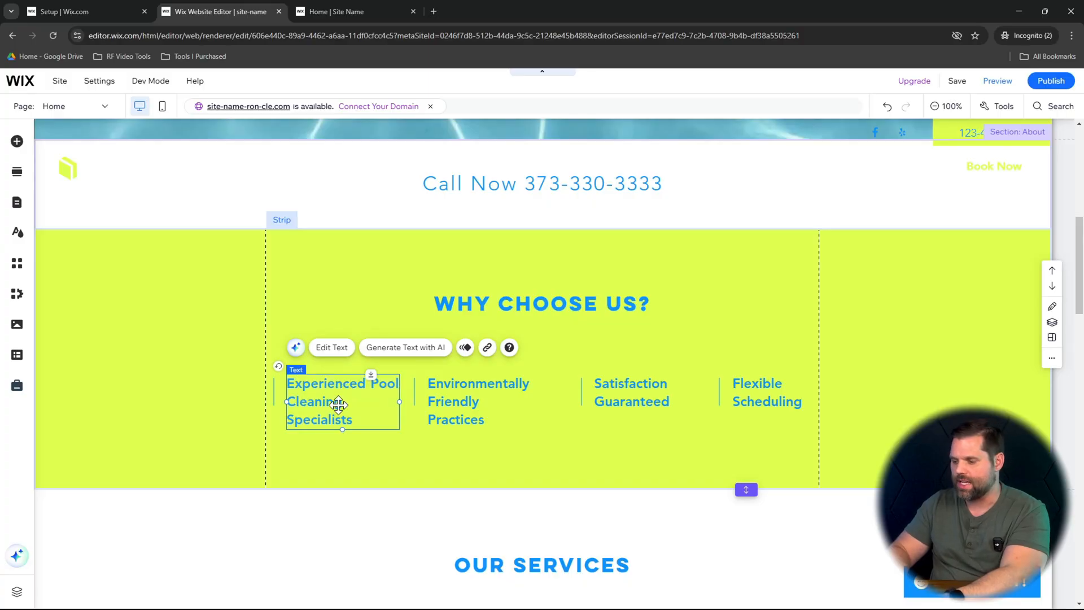
pyautogui.doubleClick(338, 404)
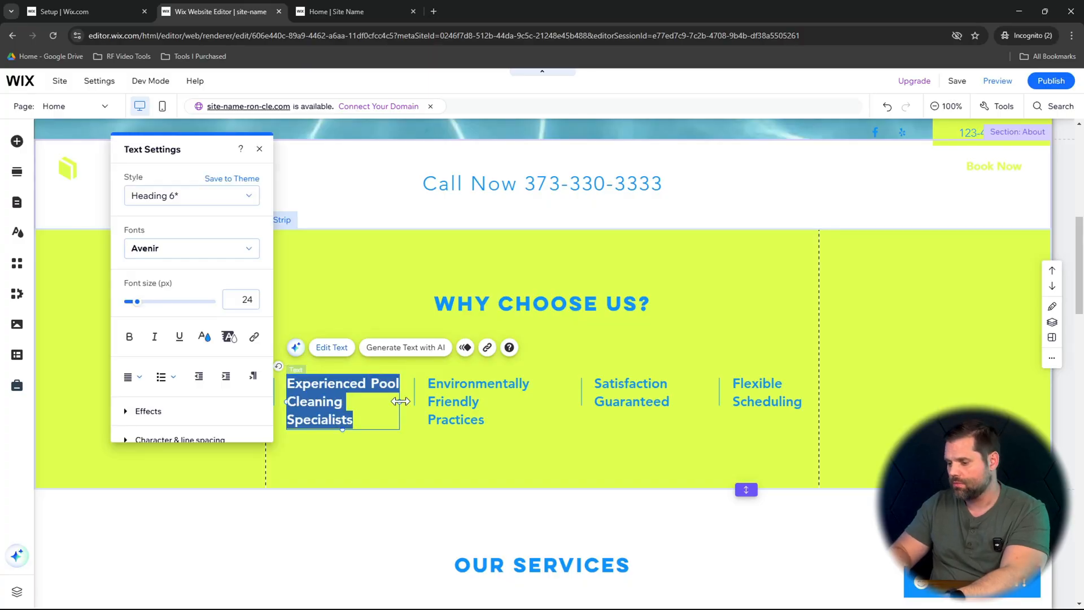
pyautogui.click(767, 395)
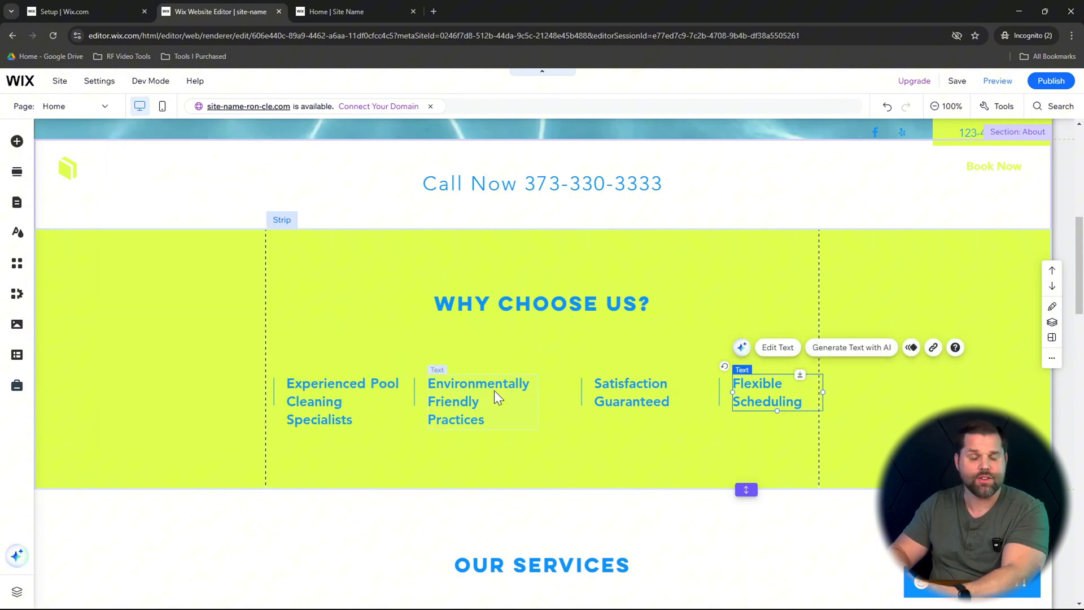
pyautogui.click(349, 389)
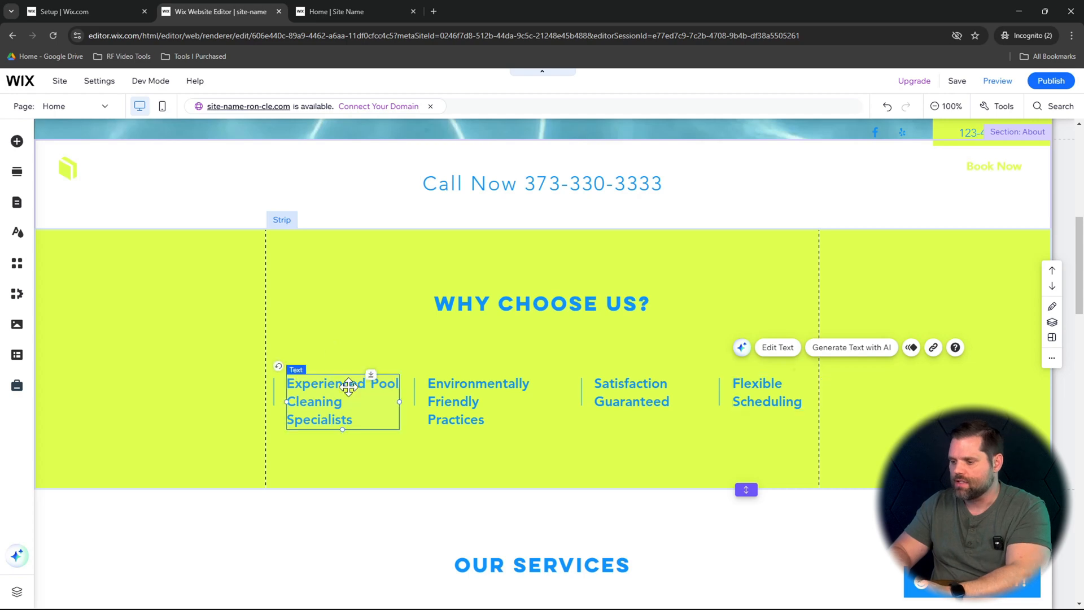
pyautogui.scroll(-6, 520, 424)
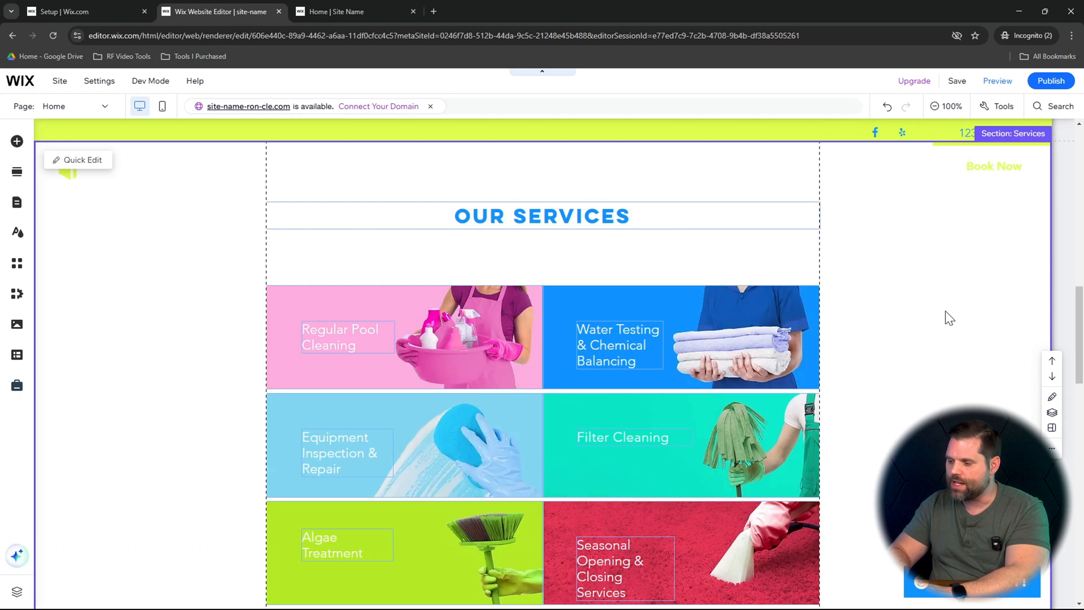
pyautogui.scroll(-2, 938, 314)
pyautogui.click(708, 314)
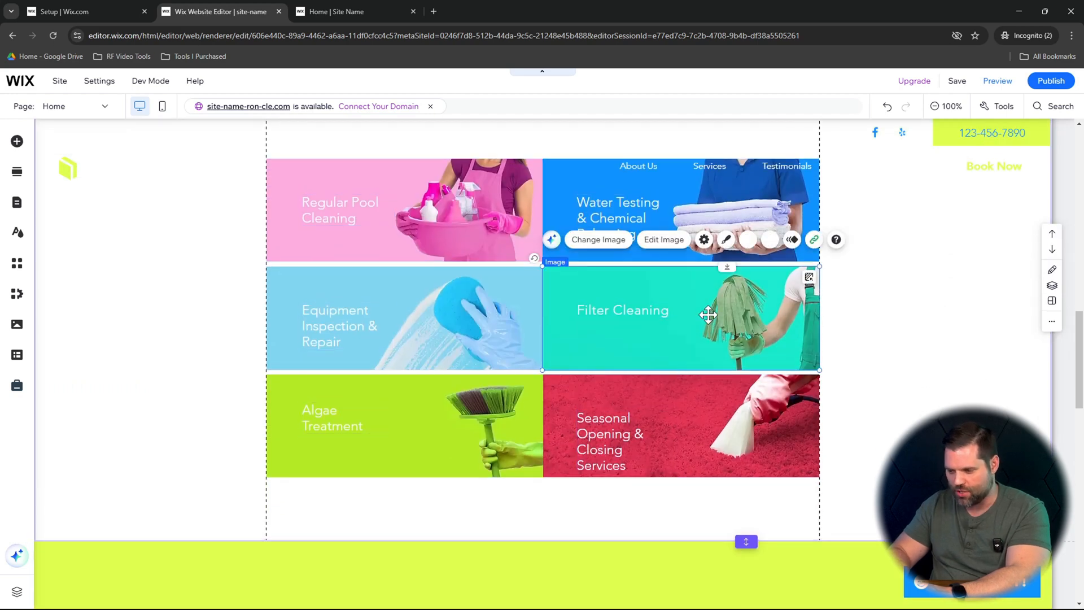
pyautogui.click(483, 323)
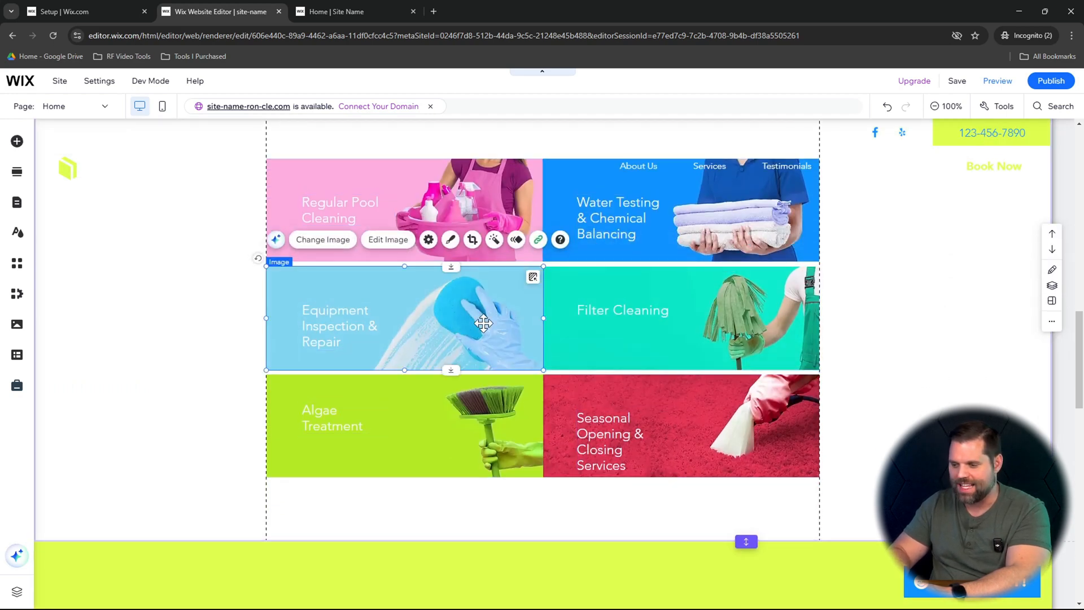
pyautogui.click(347, 330)
pyautogui.click(500, 326)
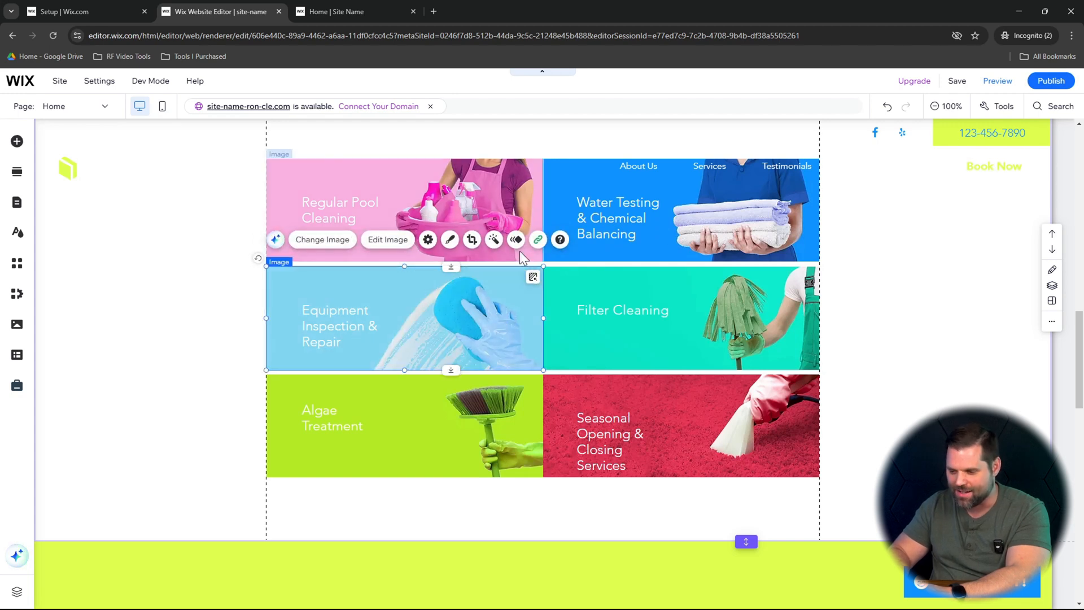
# - Replace the Water Testing & Chemical Balancing tile's image with the Unsplash beach ball pool photo, found by searching "Pool"
pyautogui.click(700, 219)
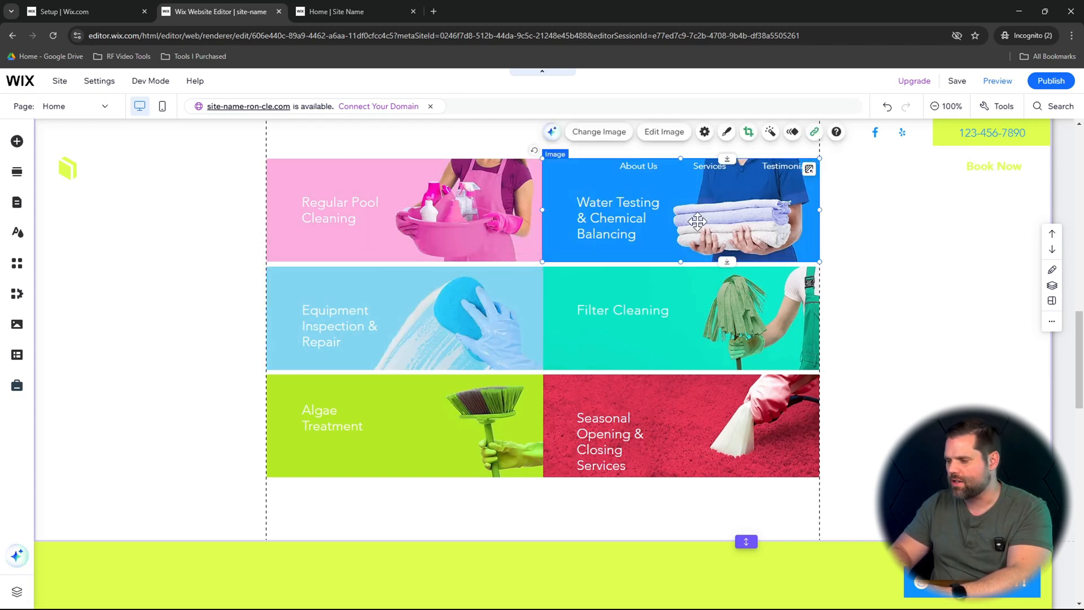
pyautogui.scroll(1, 644, 233)
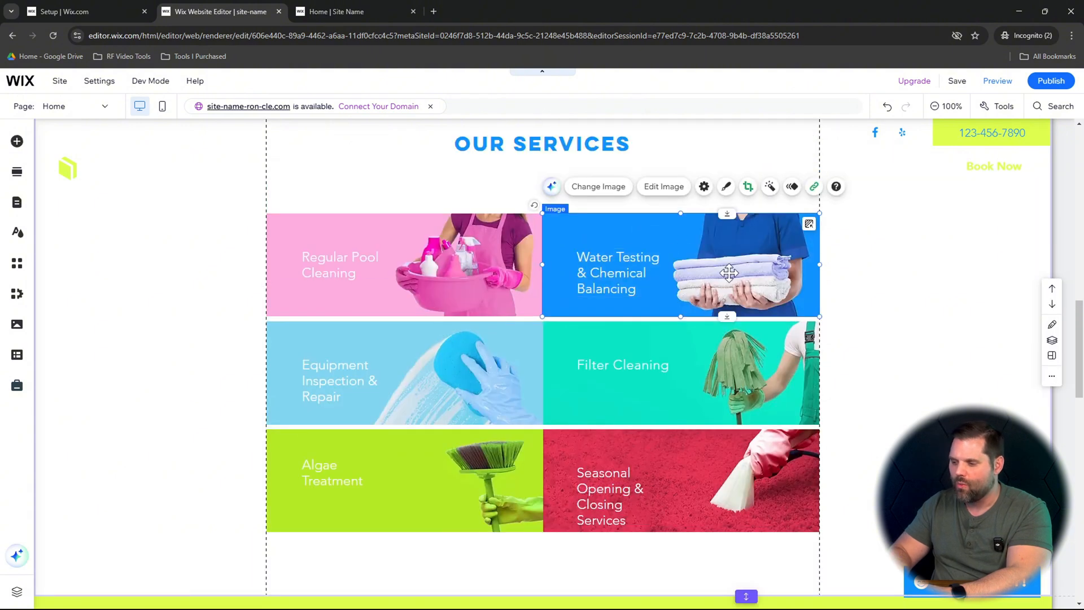
pyautogui.click(618, 189)
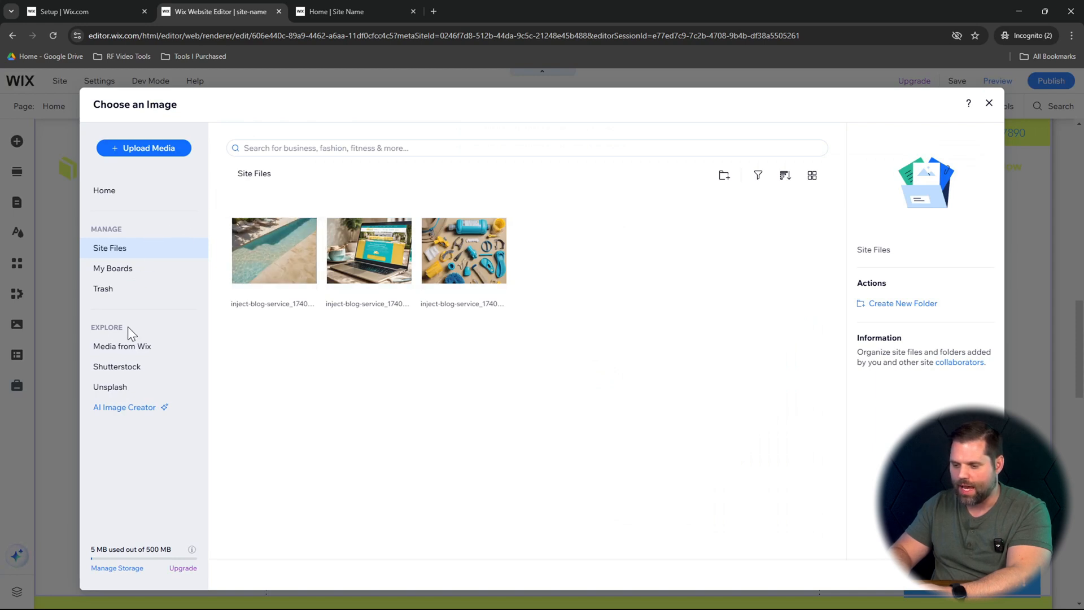
pyautogui.click(128, 355)
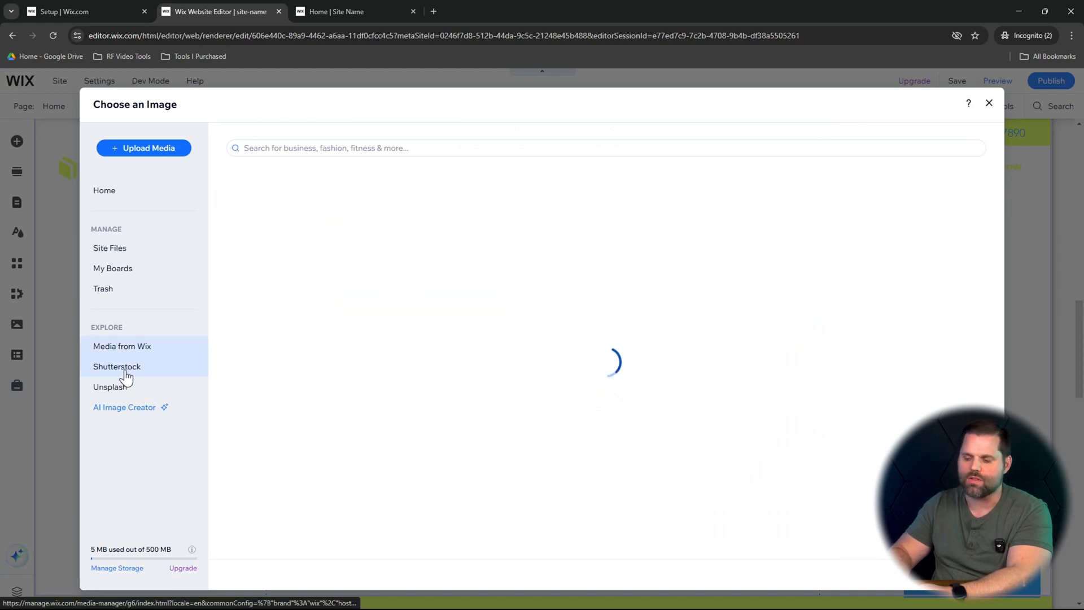
pyautogui.click(120, 389)
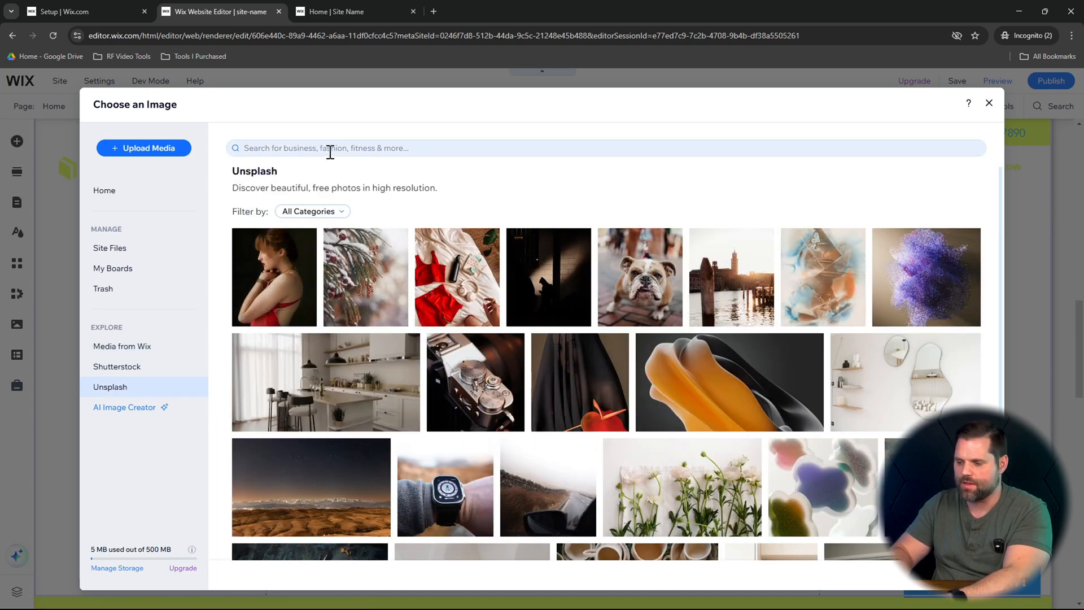
pyautogui.click(337, 147)
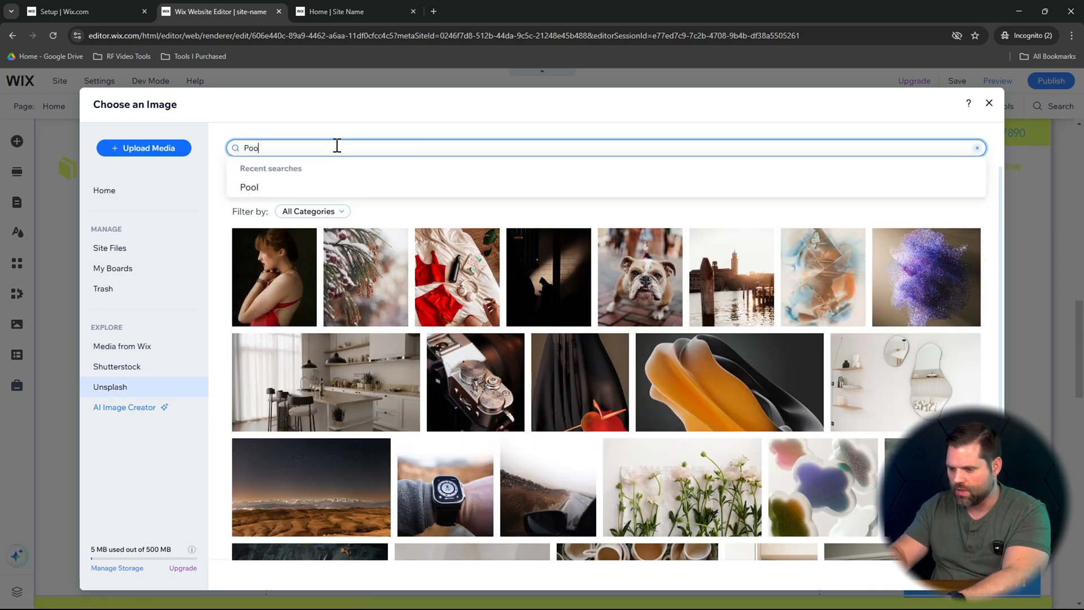
pyautogui.press('Return')
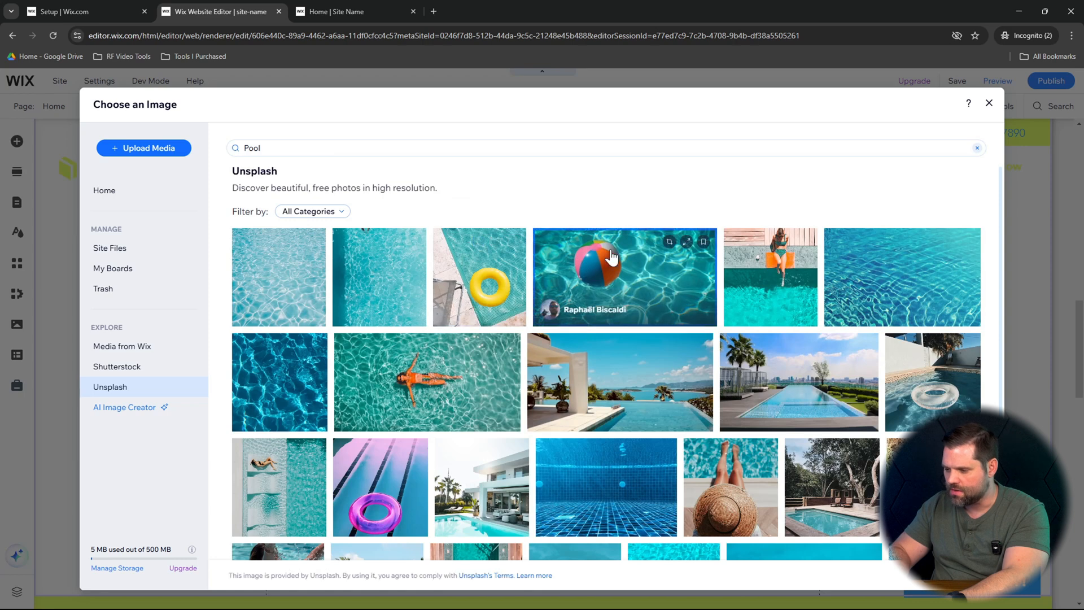
pyautogui.doubleClick(623, 272)
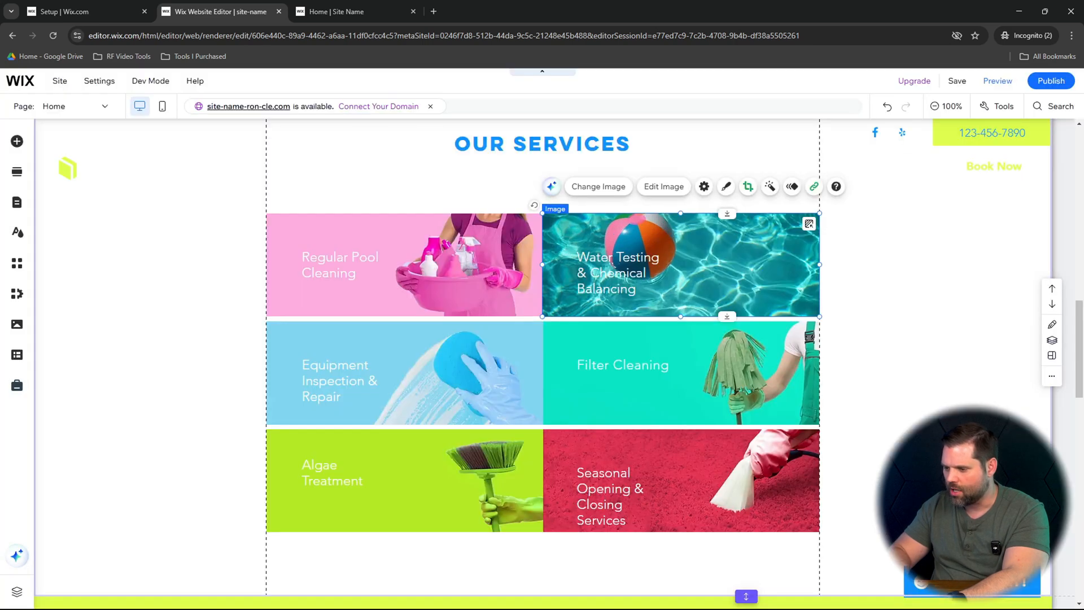
pyautogui.click(931, 283)
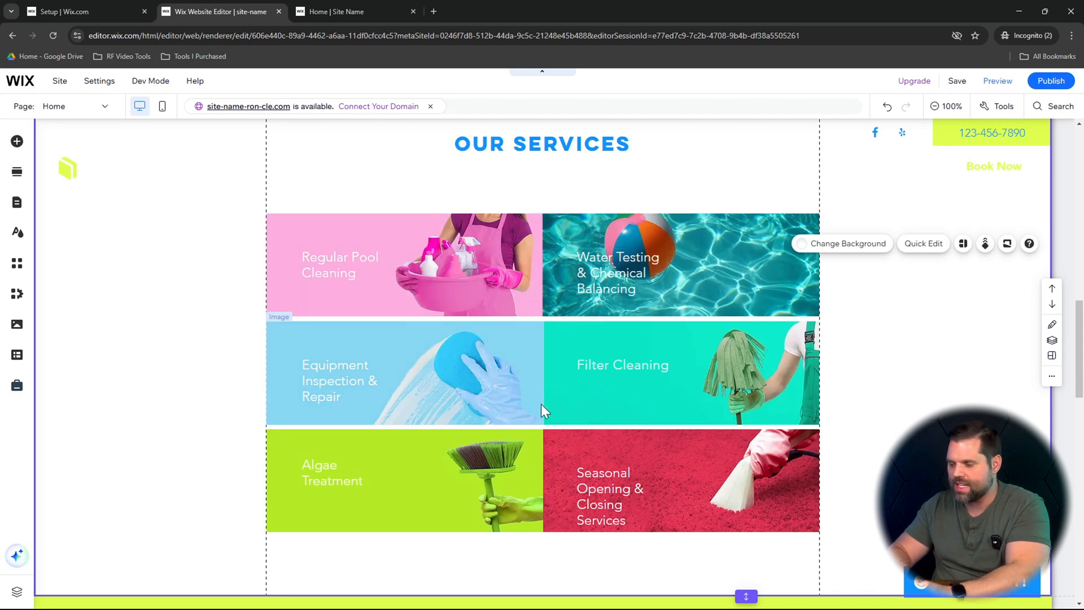
# - Delete the existing Testimonials slideshow section above the Contact section
pyautogui.scroll(-7, 731, 437)
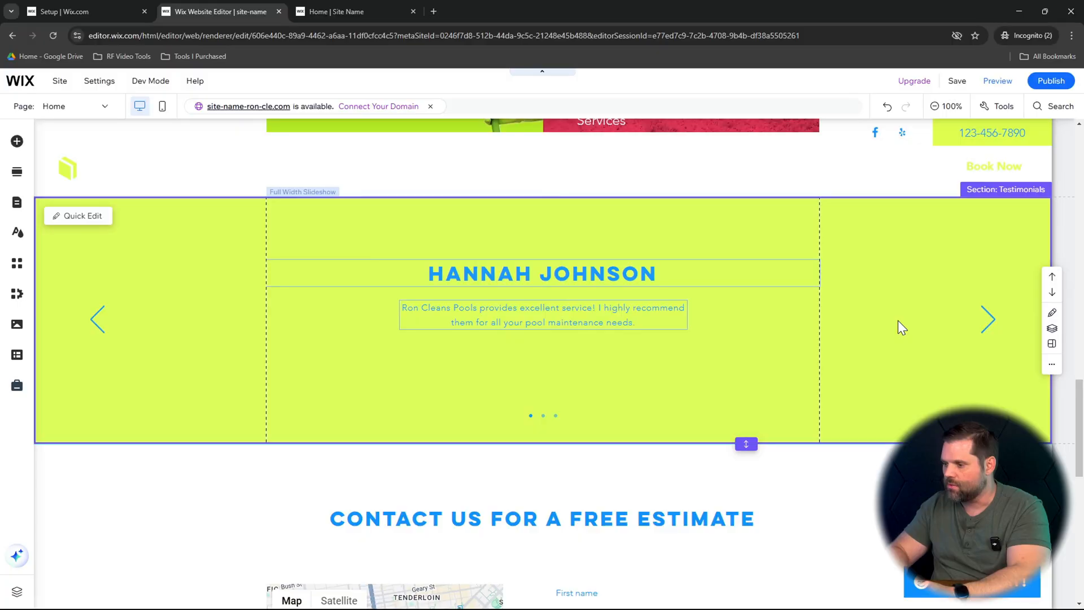
pyautogui.scroll(3, 899, 326)
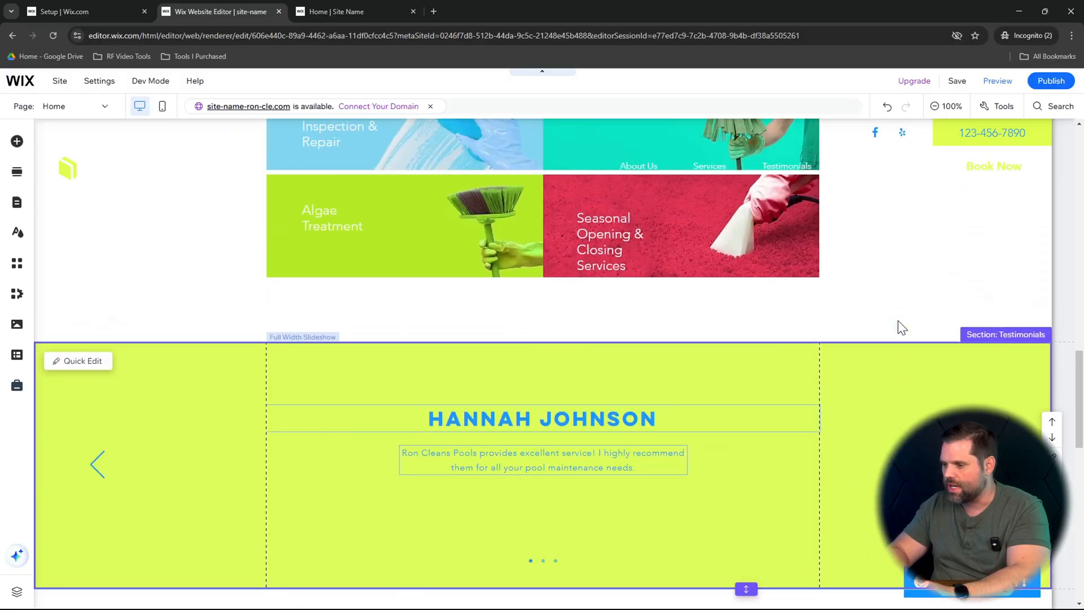
pyautogui.scroll(-2, 901, 328)
pyautogui.scroll(-1, 898, 327)
pyautogui.click(818, 394)
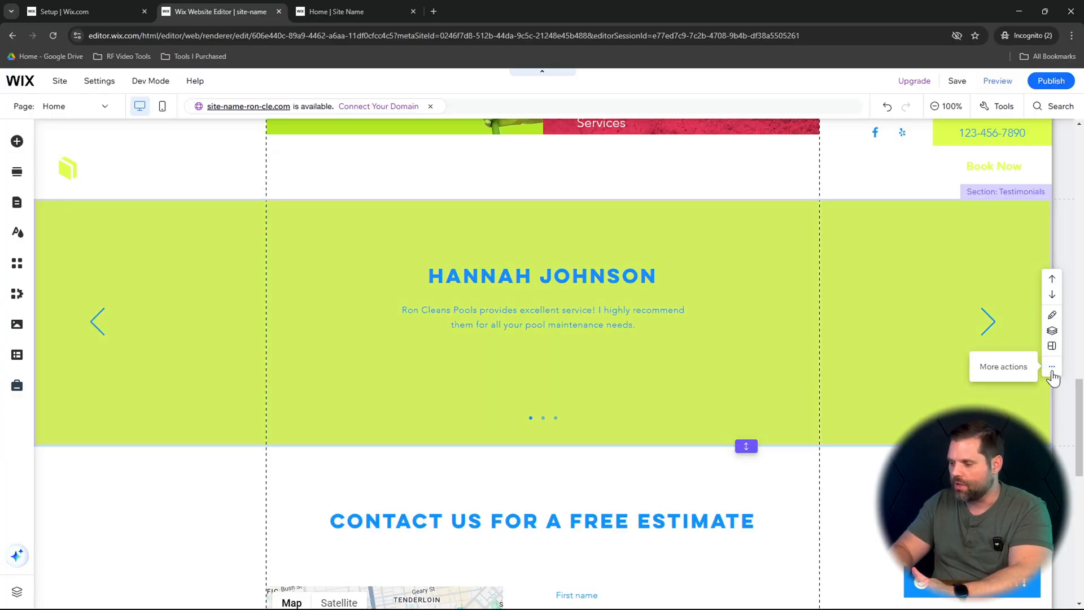
pyautogui.click(1052, 370)
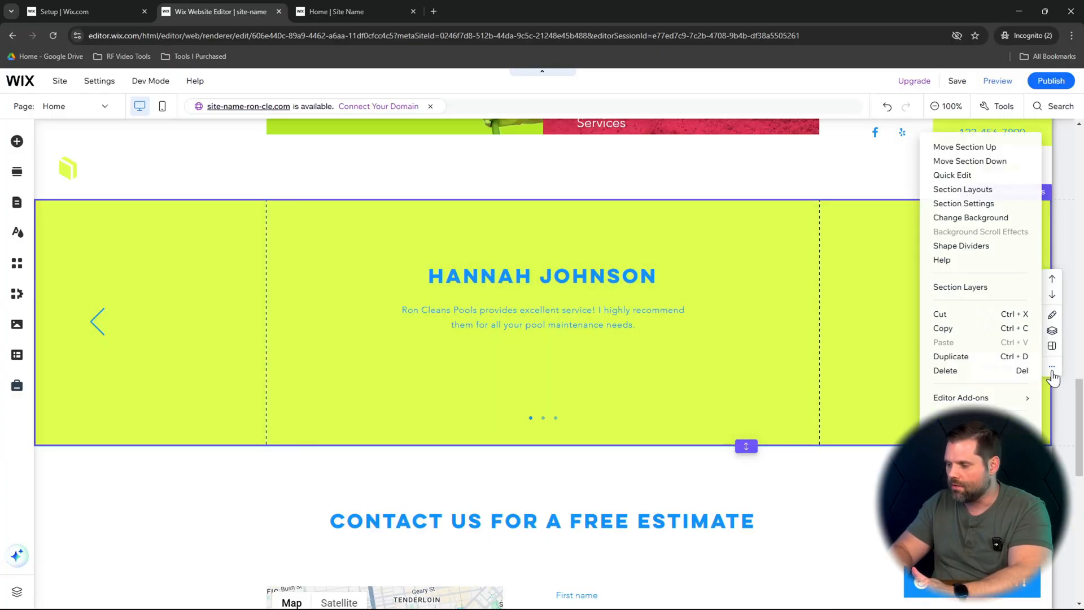
pyautogui.click(977, 368)
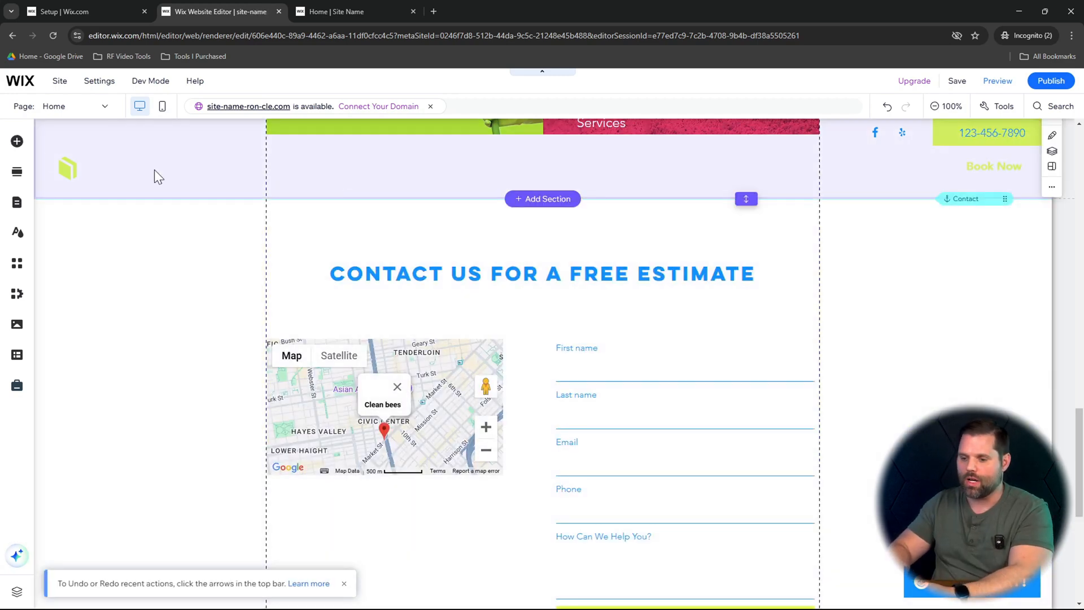
# - Add the "Our Clients Say" Testimonials section with the arched client photo directly below the Welcome section
pyautogui.click(17, 172)
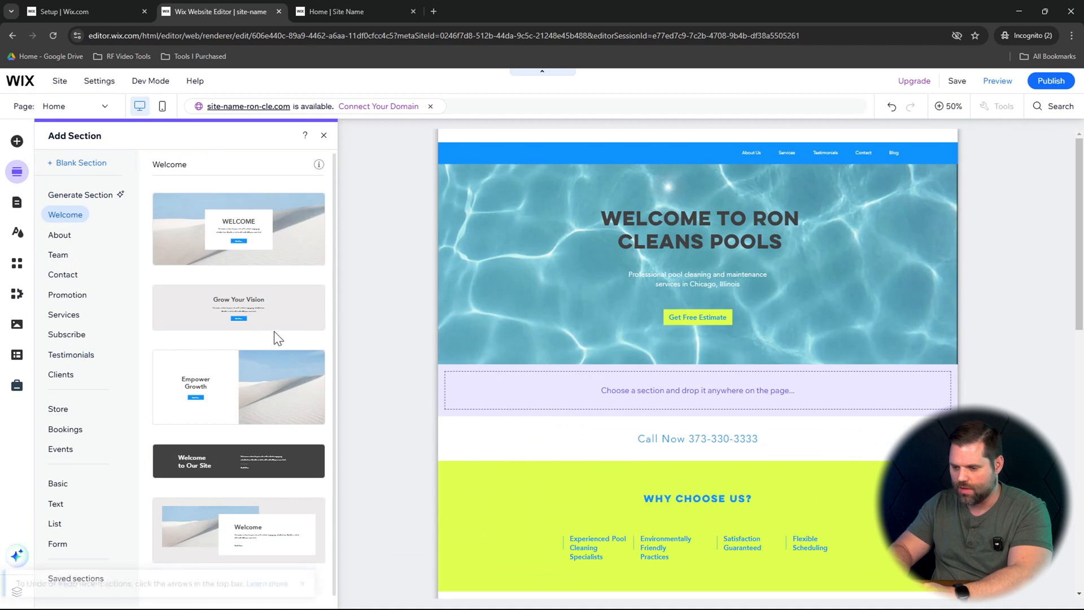
pyautogui.click(62, 357)
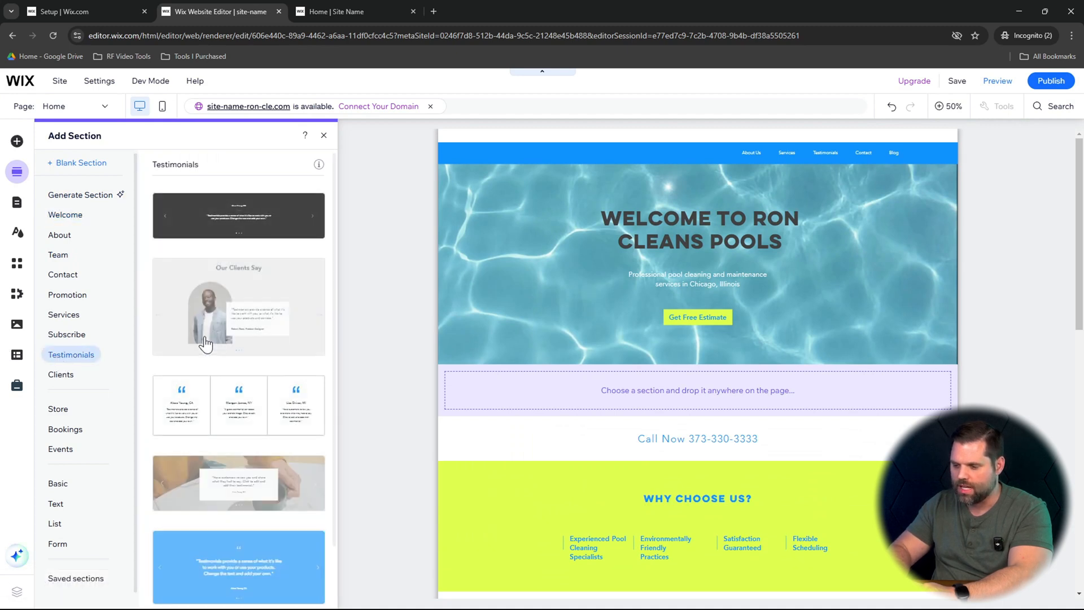
pyautogui.moveTo(255, 322); pyautogui.dragTo(689, 390)
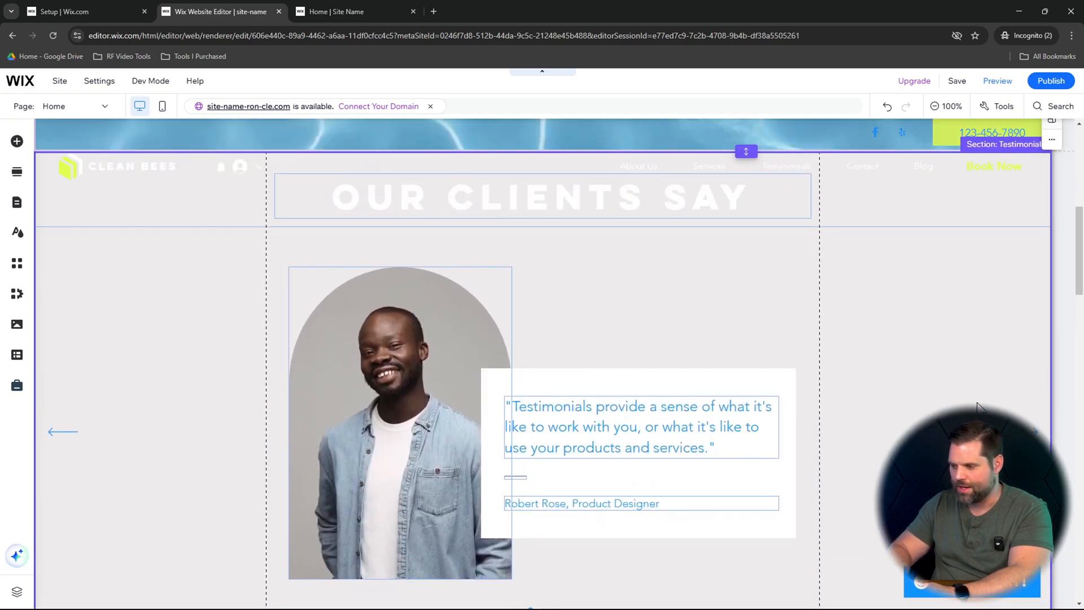
# - Move the "Our Clients Say" section down the page until it sits between Our Services and the Contact section
pyautogui.click(944, 303)
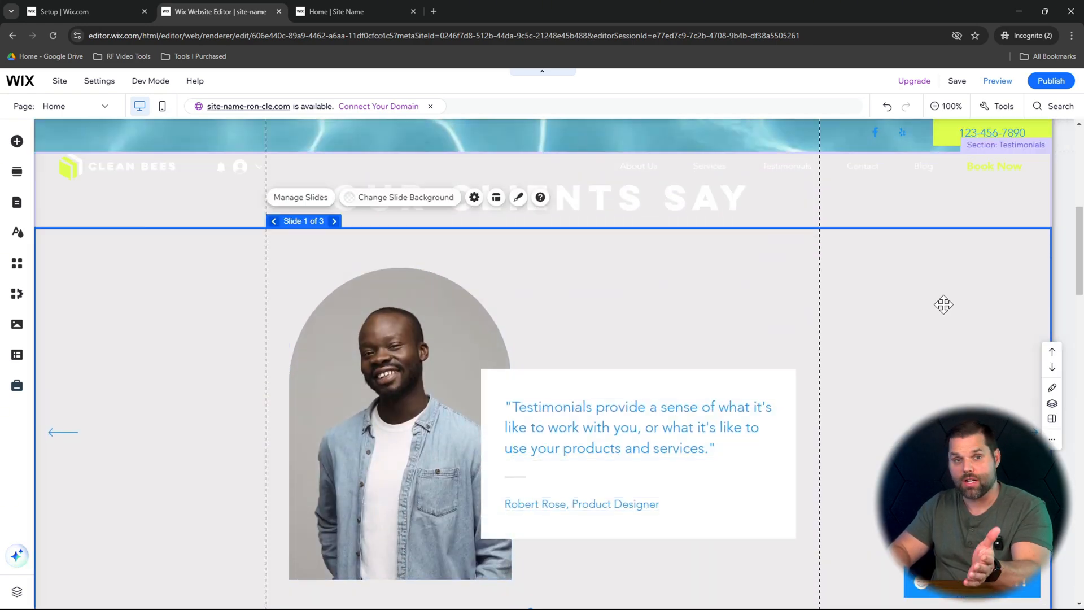
pyautogui.click(927, 198)
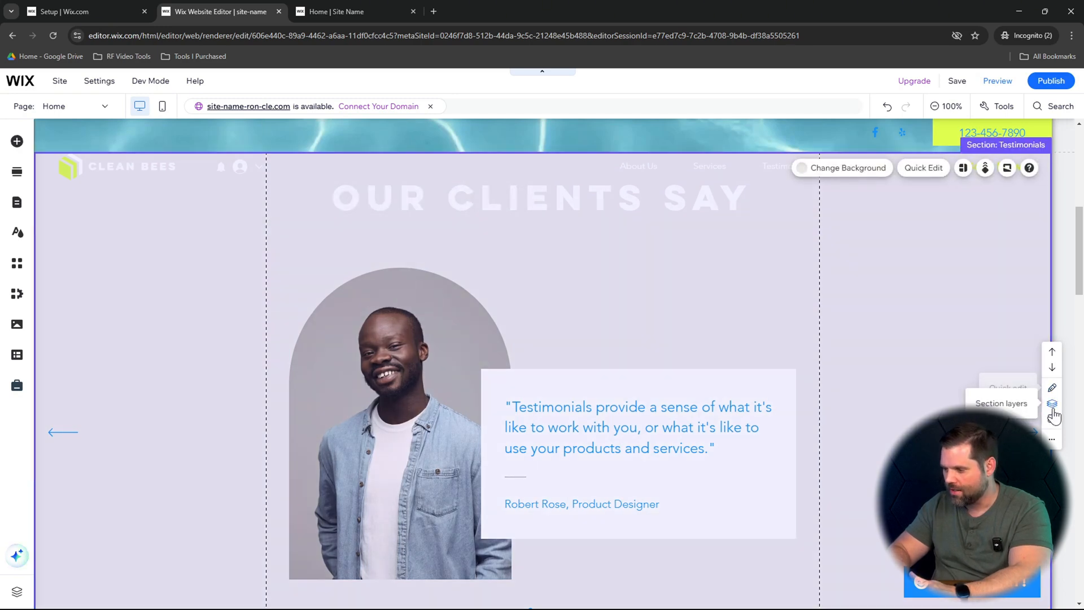
pyautogui.click(1054, 369)
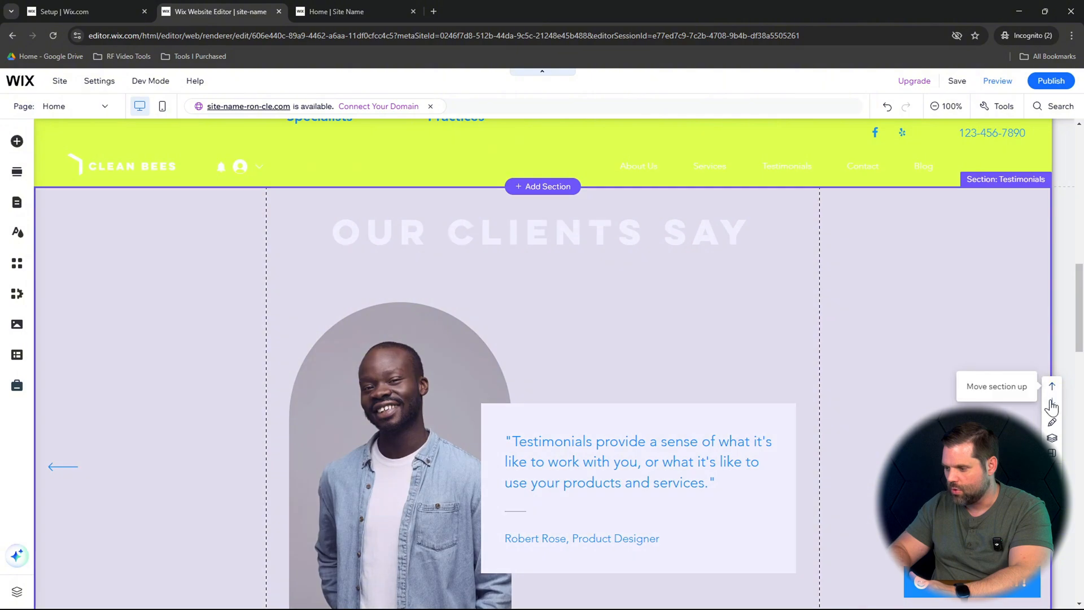
pyautogui.click(1052, 402)
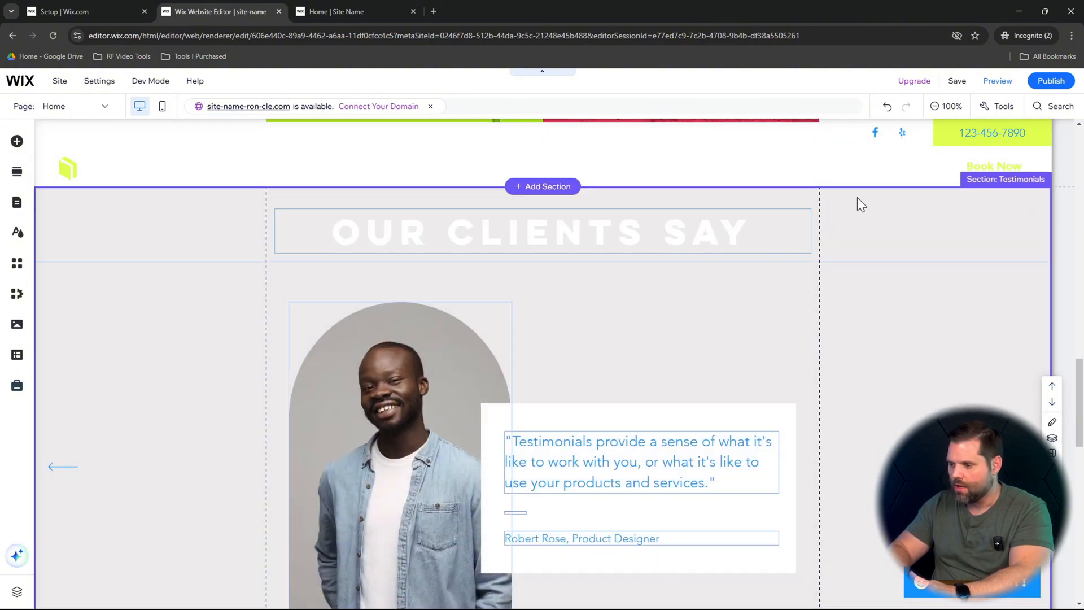
pyautogui.scroll(10, 857, 197)
pyautogui.scroll(-8, 857, 197)
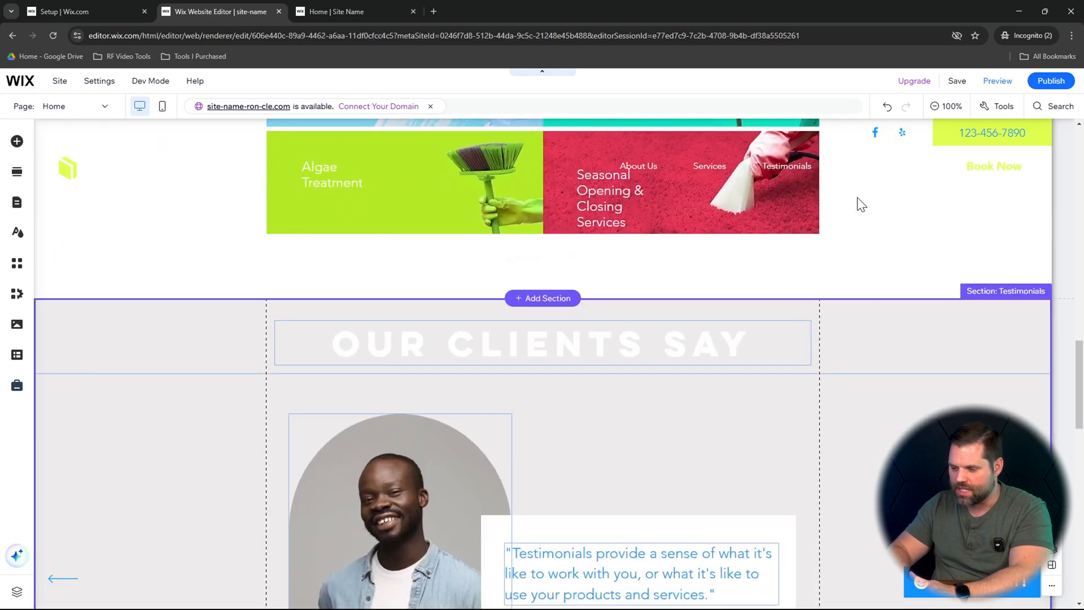
pyautogui.scroll(-2, 857, 197)
# - Examine the "Our Clients Say" heading, client photo and all three testimonial slides for content that needs customizing
pyautogui.click(696, 215)
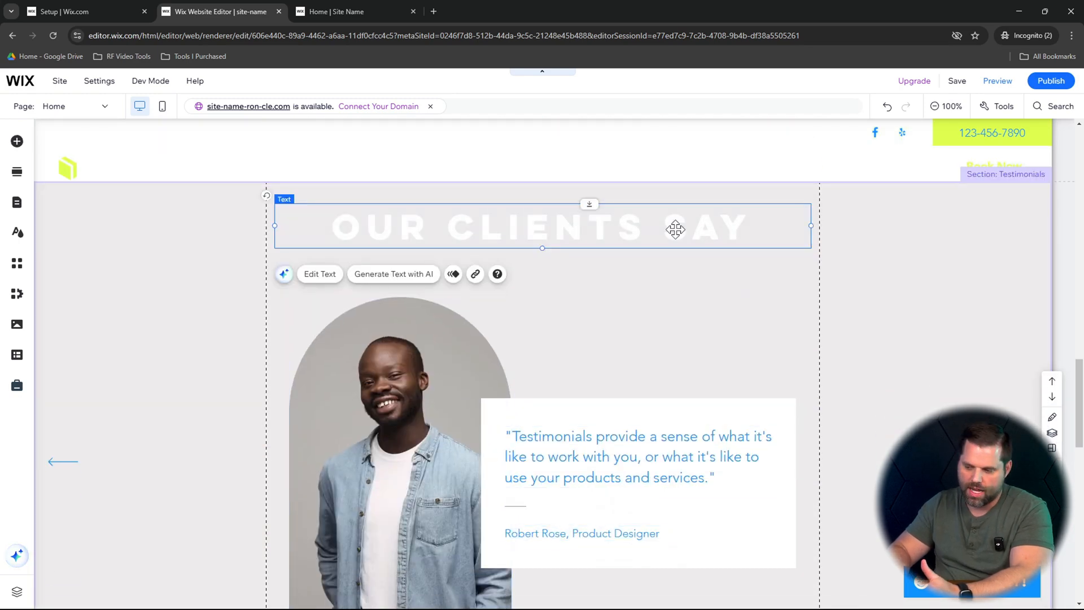
pyautogui.scroll(-3, 675, 229)
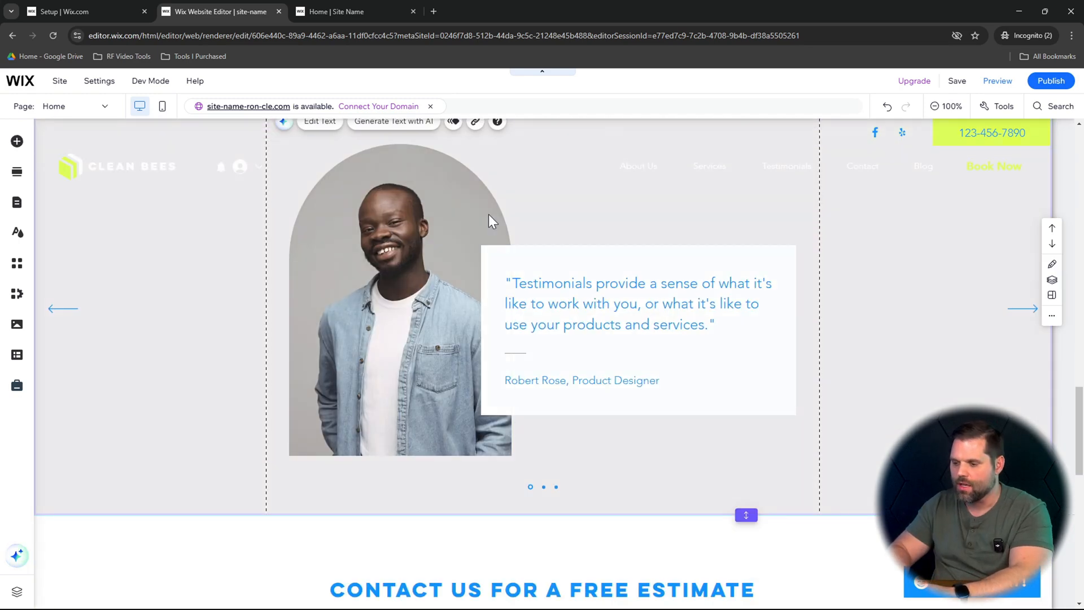
pyautogui.click(446, 195)
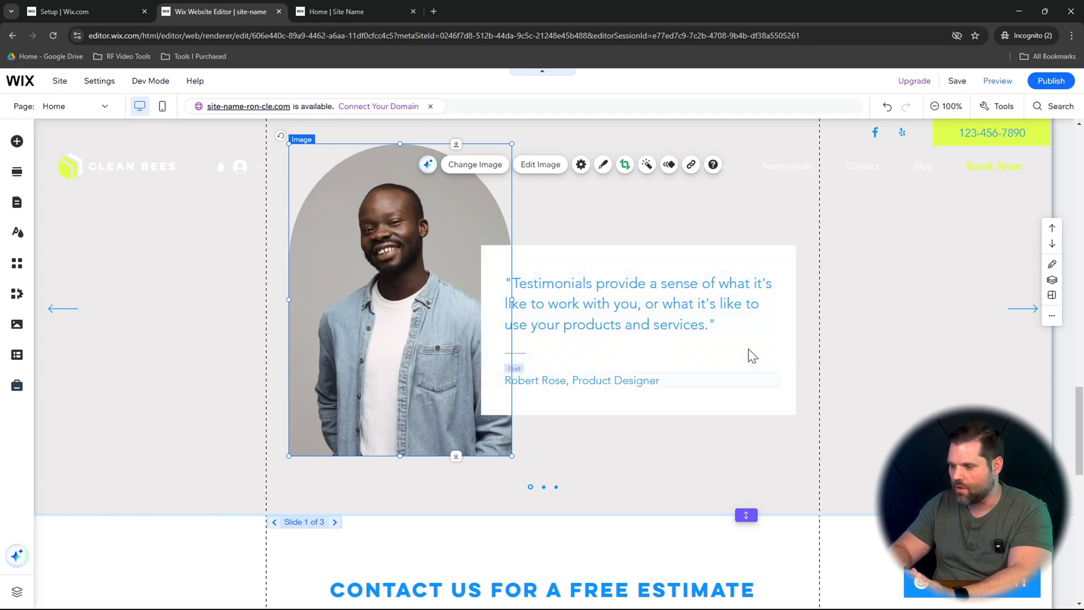
pyautogui.click(334, 522)
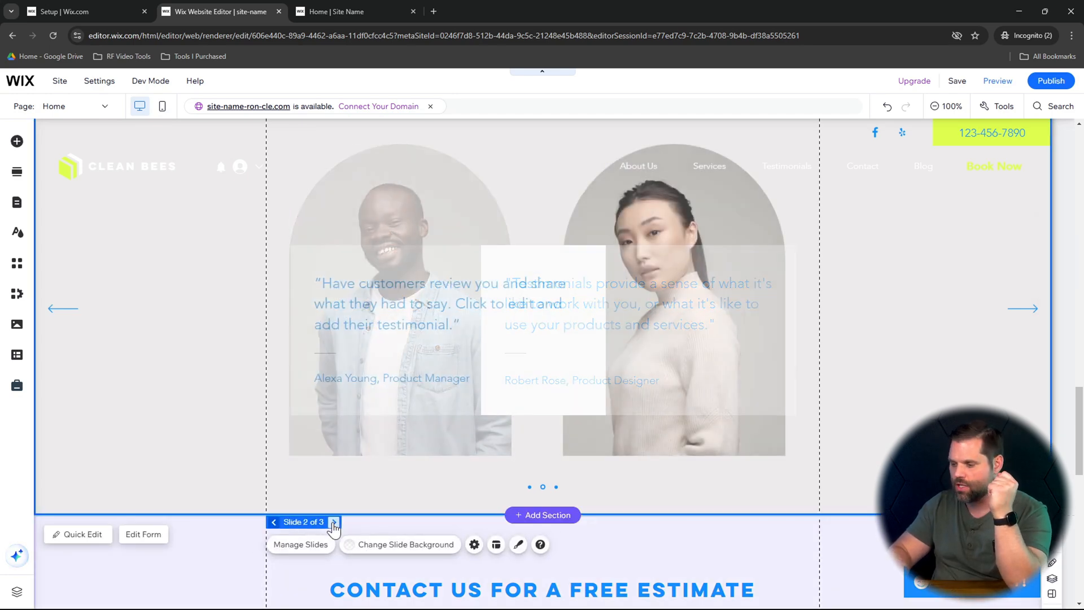
pyautogui.click(333, 522)
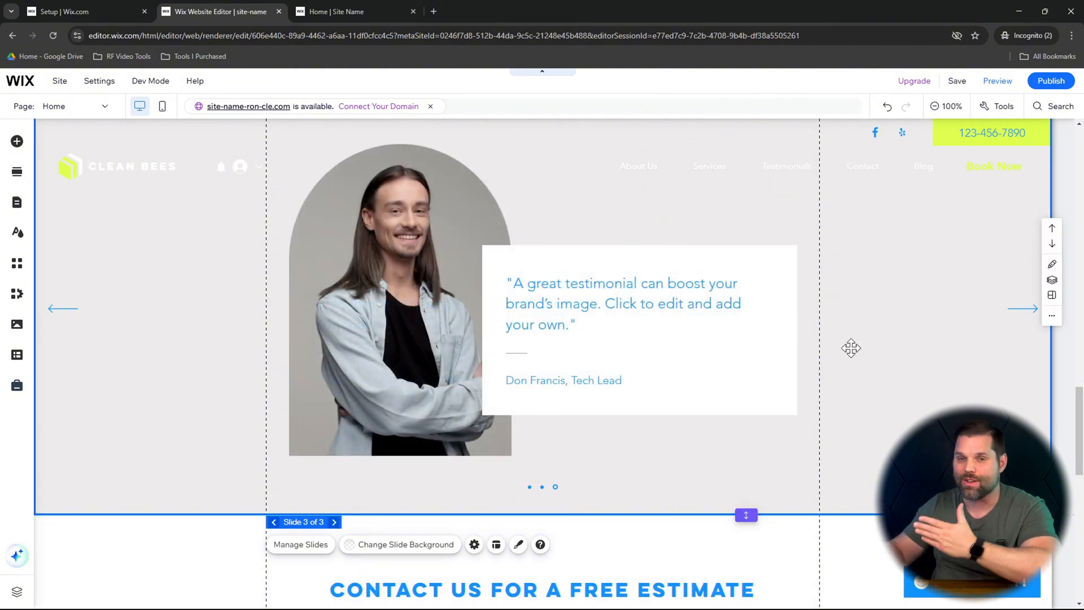
pyautogui.scroll(1, 851, 348)
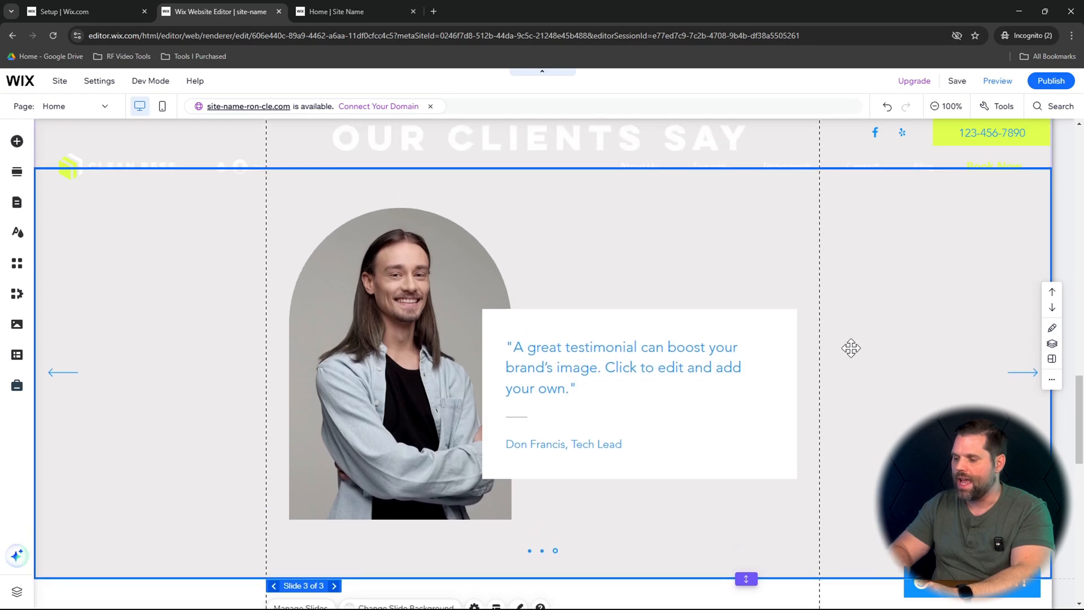
# - Inspect the location settings of the map in the "Contact Us for a Free Estimate" section, and close them unchanged
pyautogui.scroll(-2, 851, 348)
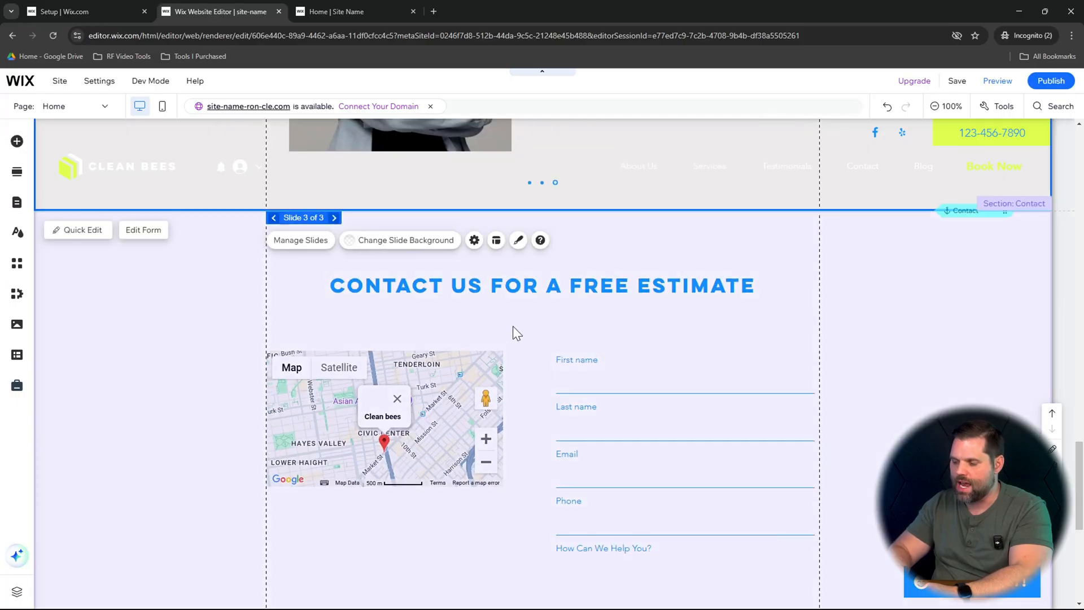
pyautogui.click(513, 327)
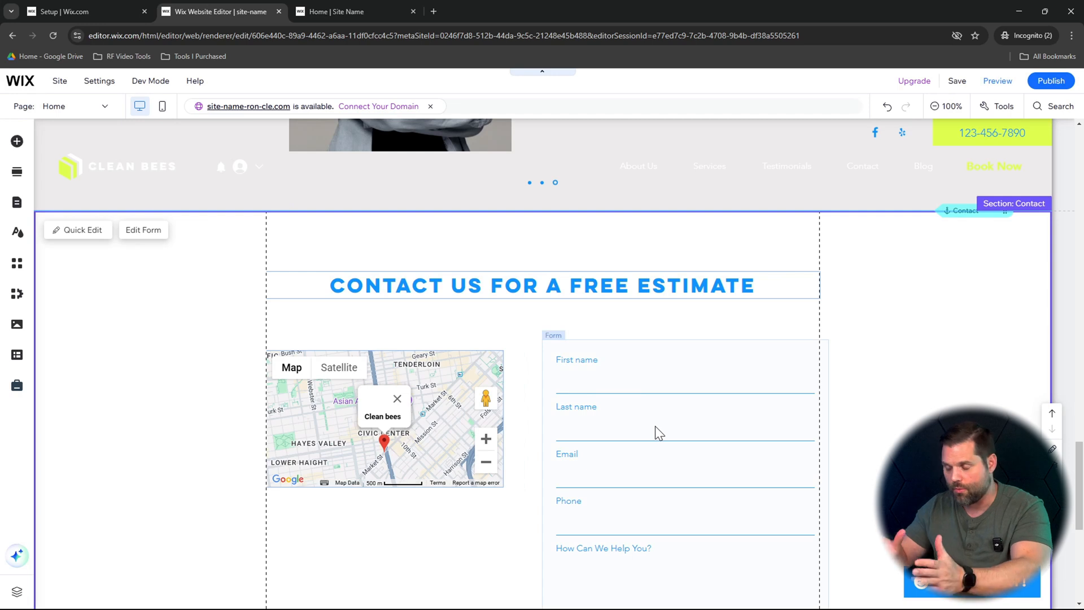
pyautogui.click(415, 471)
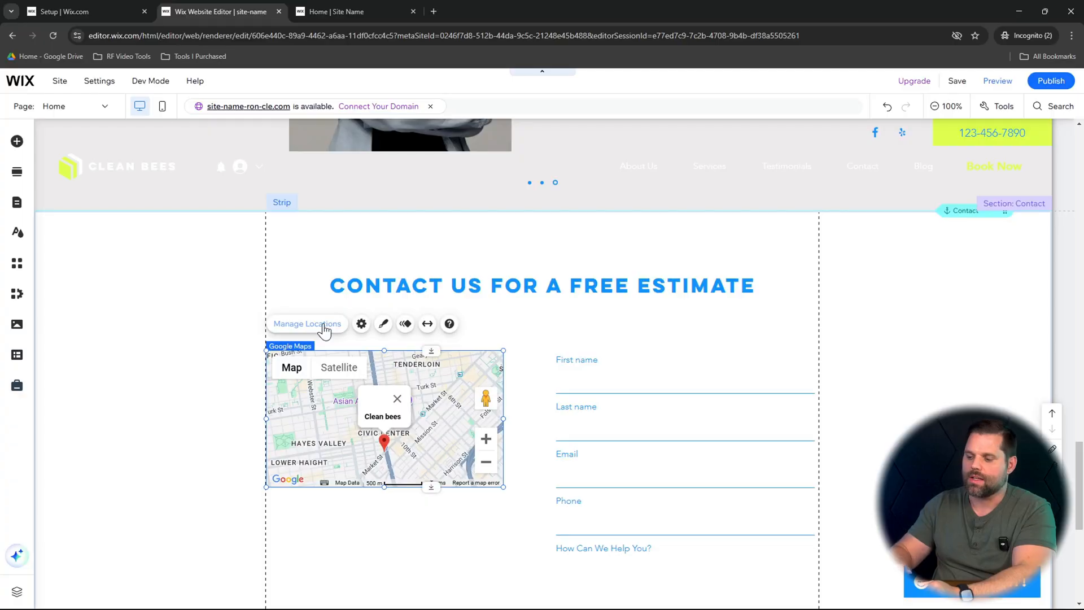
pyautogui.click(322, 326)
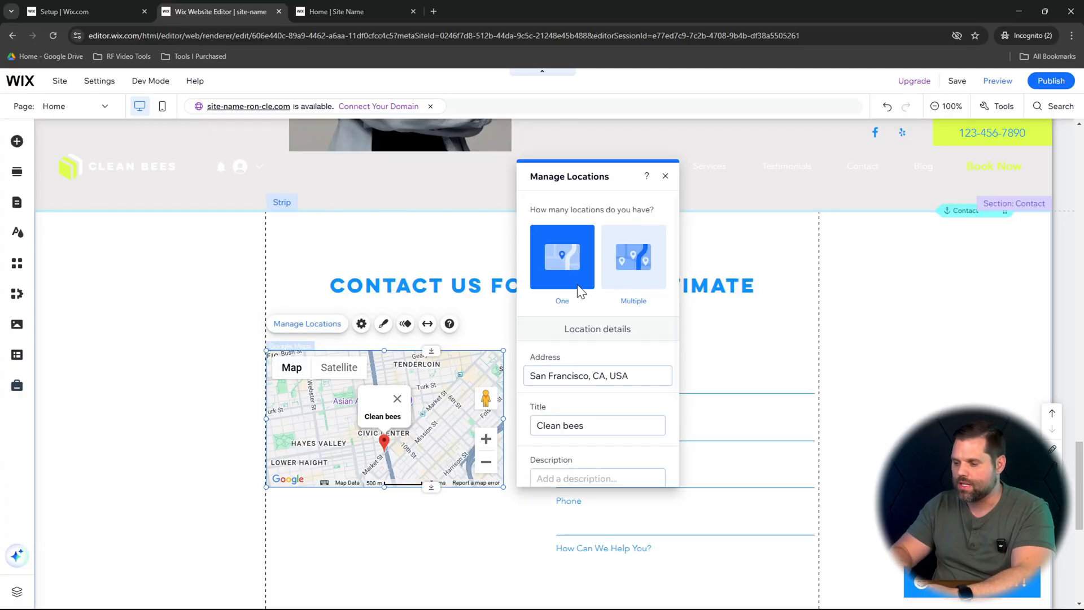
pyautogui.click(665, 176)
# - Review the rest of the contact form and the footer's company details, and return to the page header
pyautogui.scroll(-5, 684, 377)
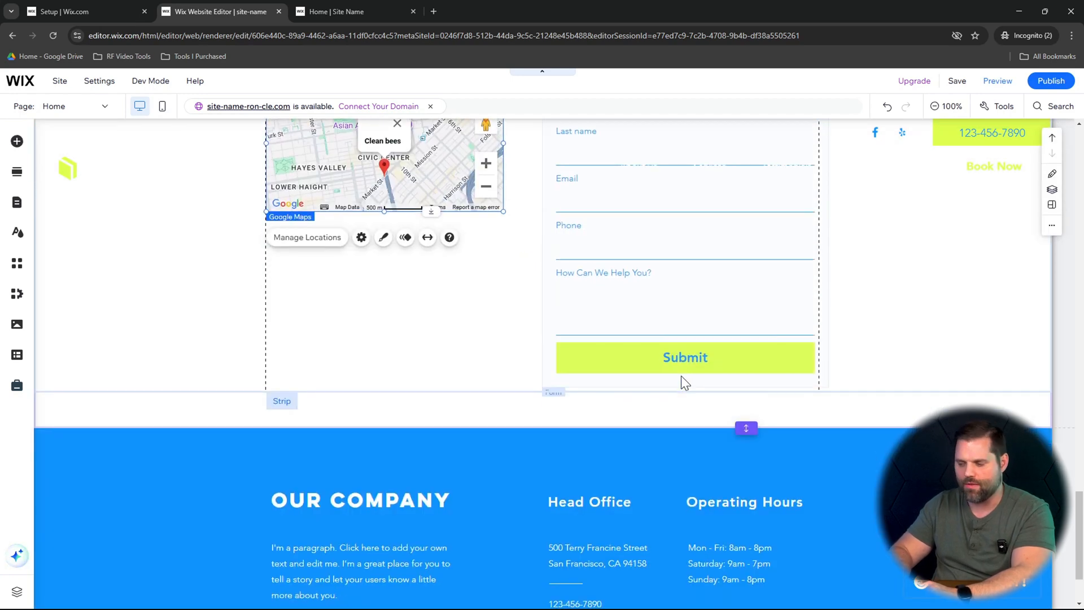
pyautogui.scroll(-2, 699, 351)
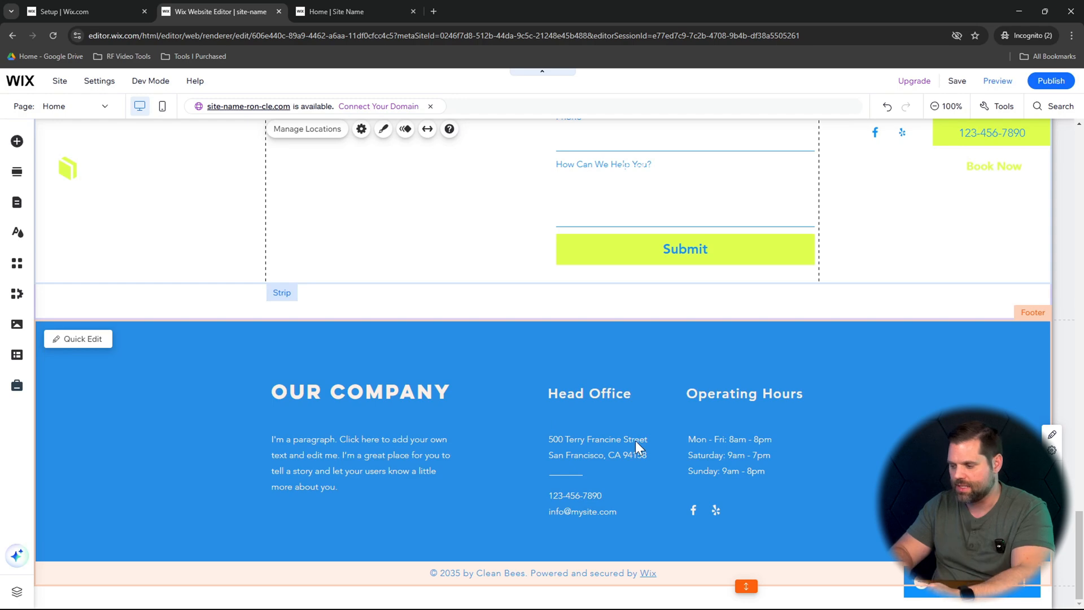
pyautogui.scroll(10, 767, 424)
pyautogui.scroll(-1, 767, 425)
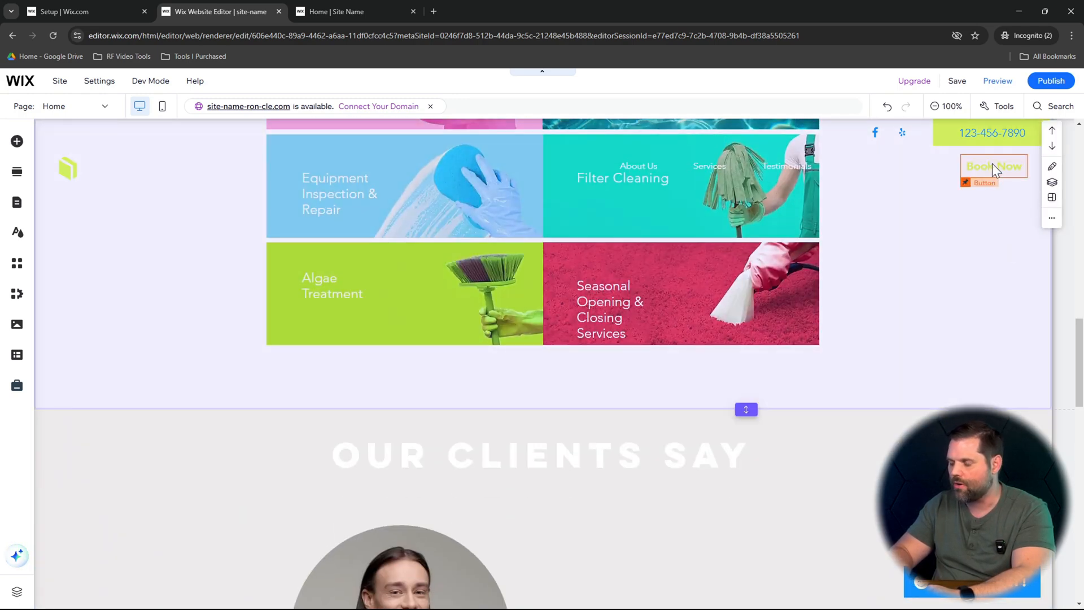
pyautogui.scroll(10, 992, 164)
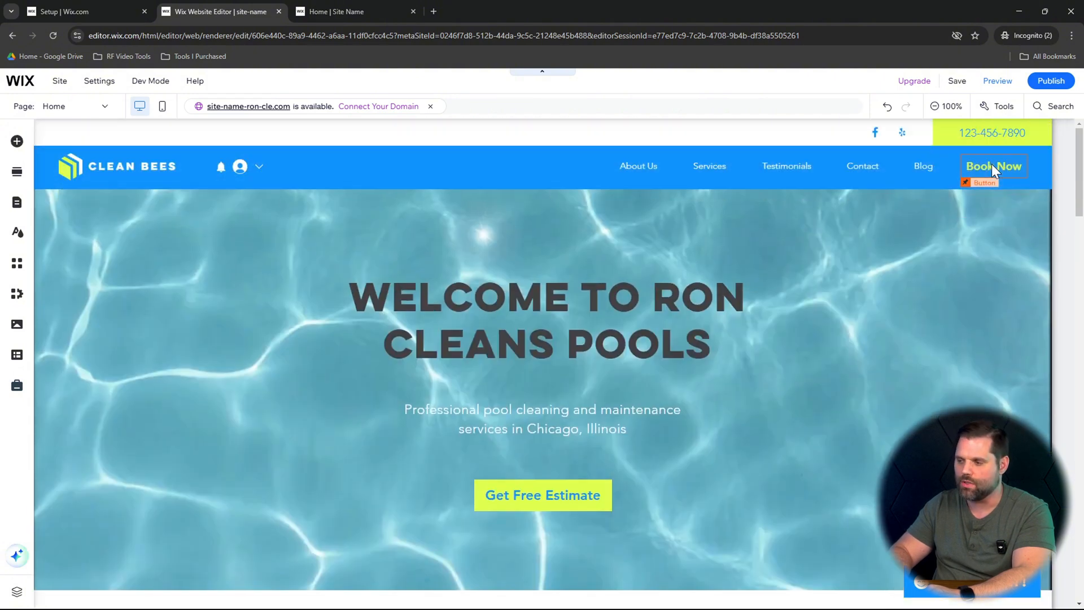
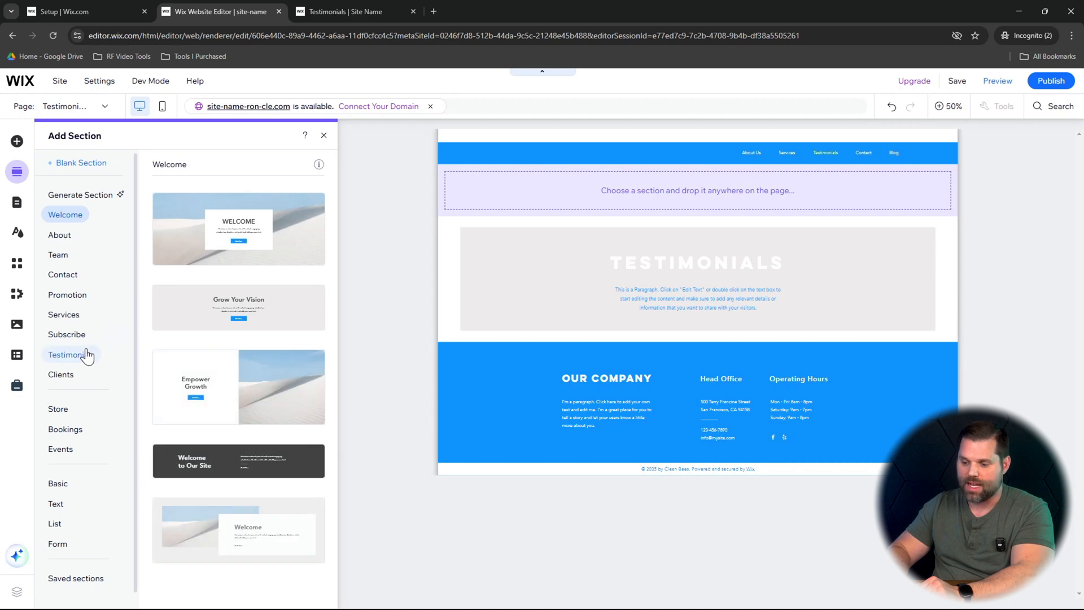
# - Add the testimonial slideshow section with the full-width photo background to the Testimonials page, placed below the page's title section
pyautogui.click(85, 354)
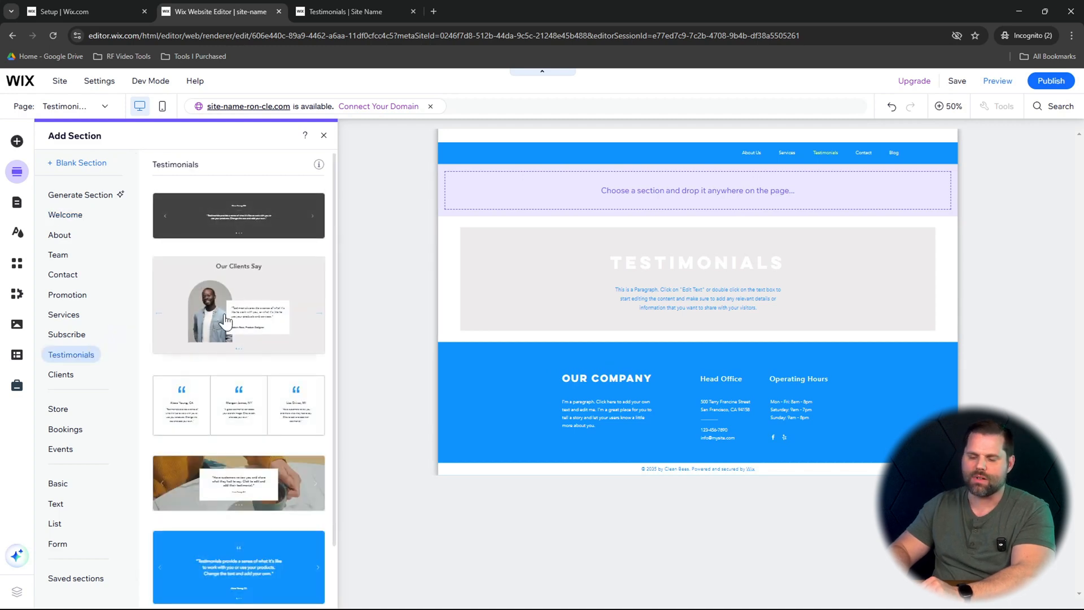
pyautogui.click(223, 482)
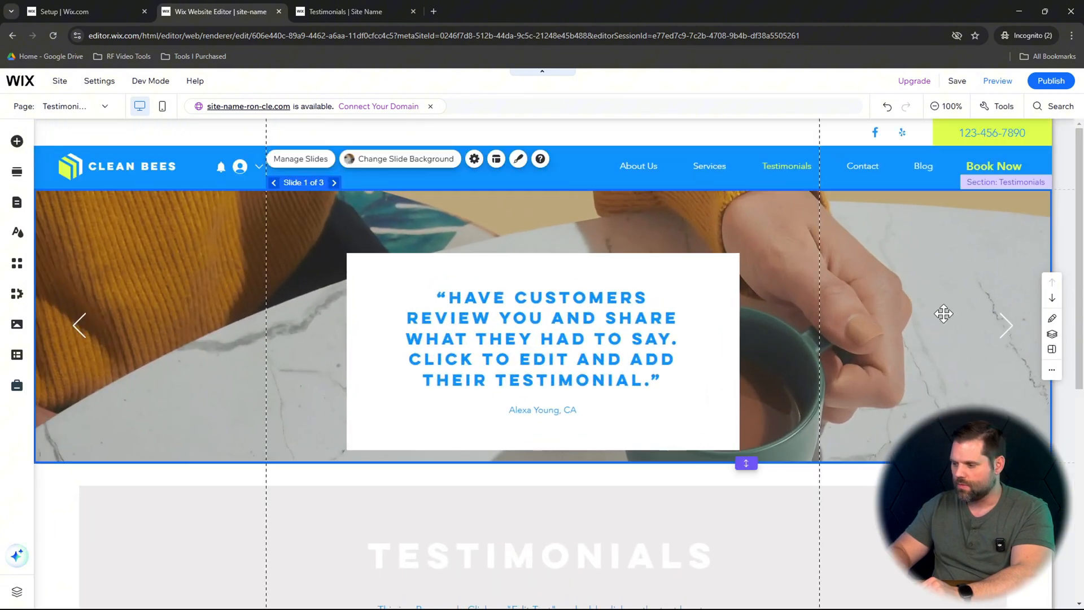
pyautogui.click(1052, 298)
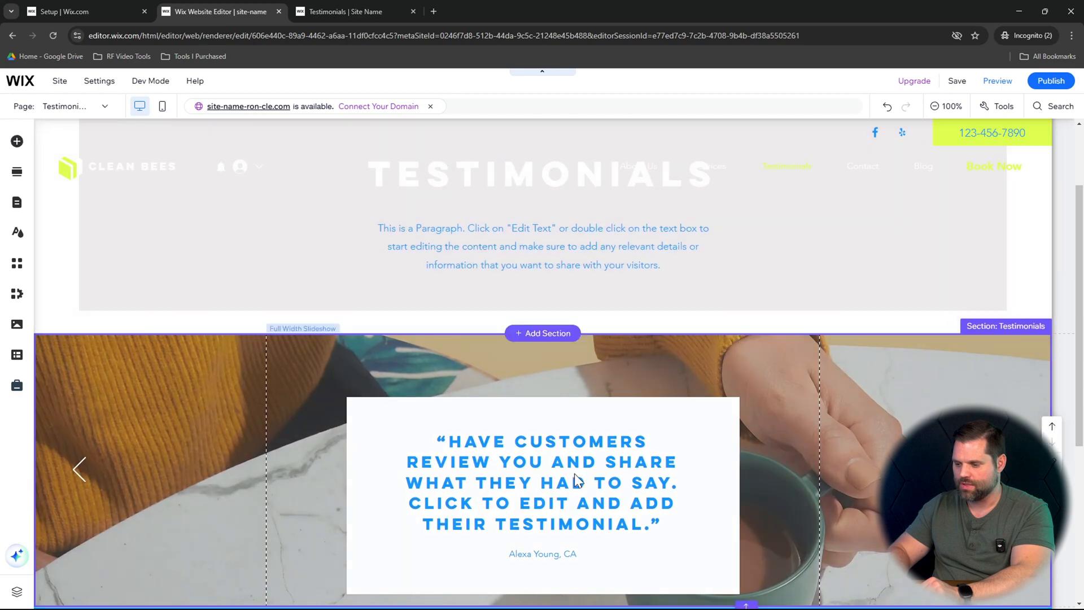
pyautogui.scroll(-1, 575, 400)
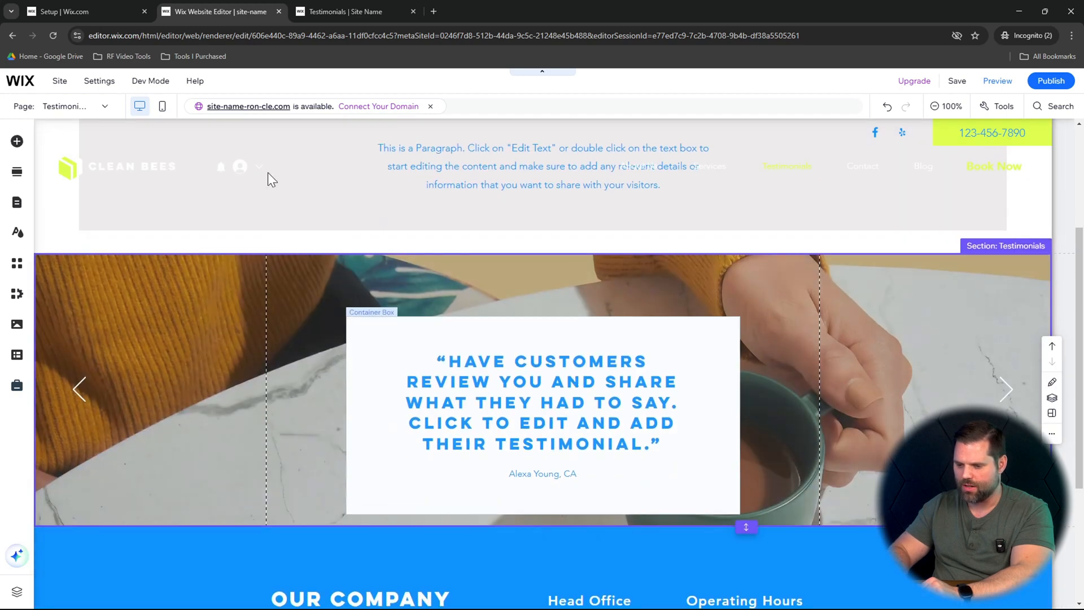
# - Add the three-column quote testimonials section between the Testimonials title section and the photo slideshow, and check the page layout
pyautogui.click(17, 171)
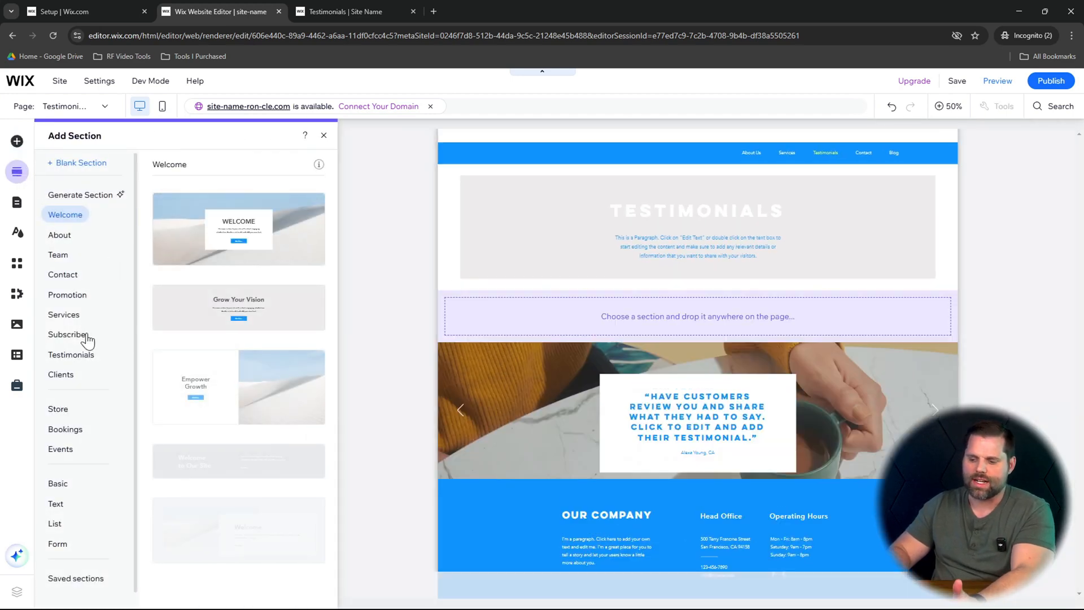
pyautogui.click(85, 356)
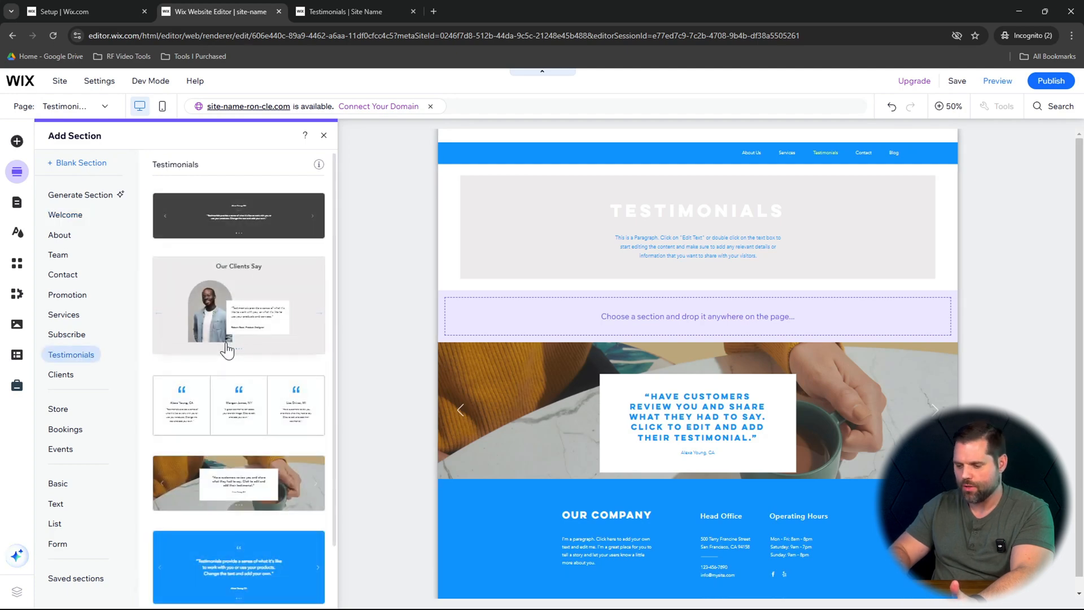
pyautogui.scroll(-1, 226, 348)
pyautogui.click(252, 340)
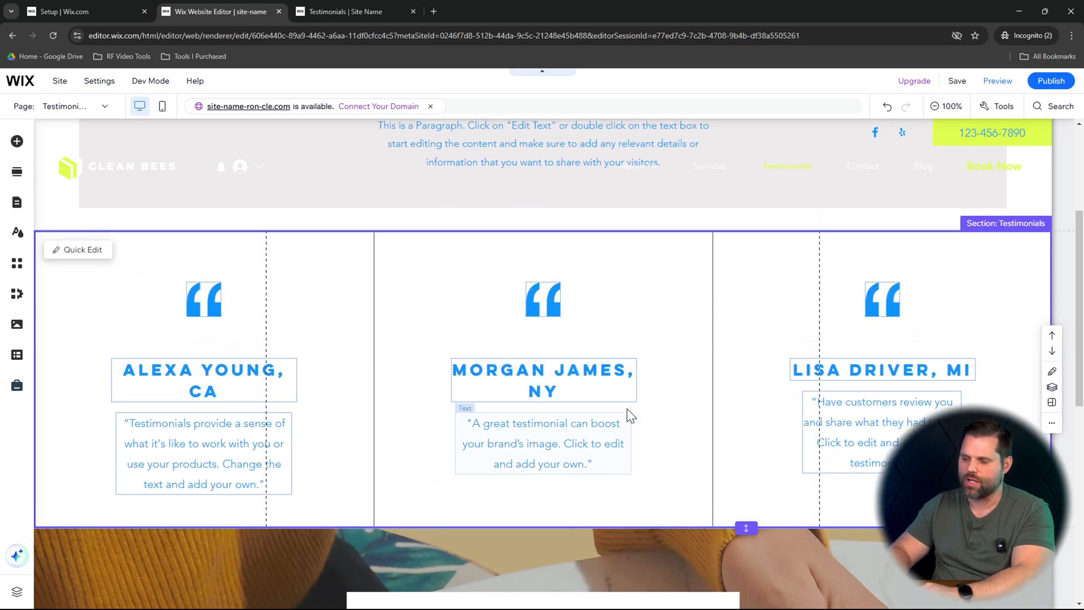
pyautogui.scroll(4, 616, 282)
pyautogui.scroll(-4, 513, 344)
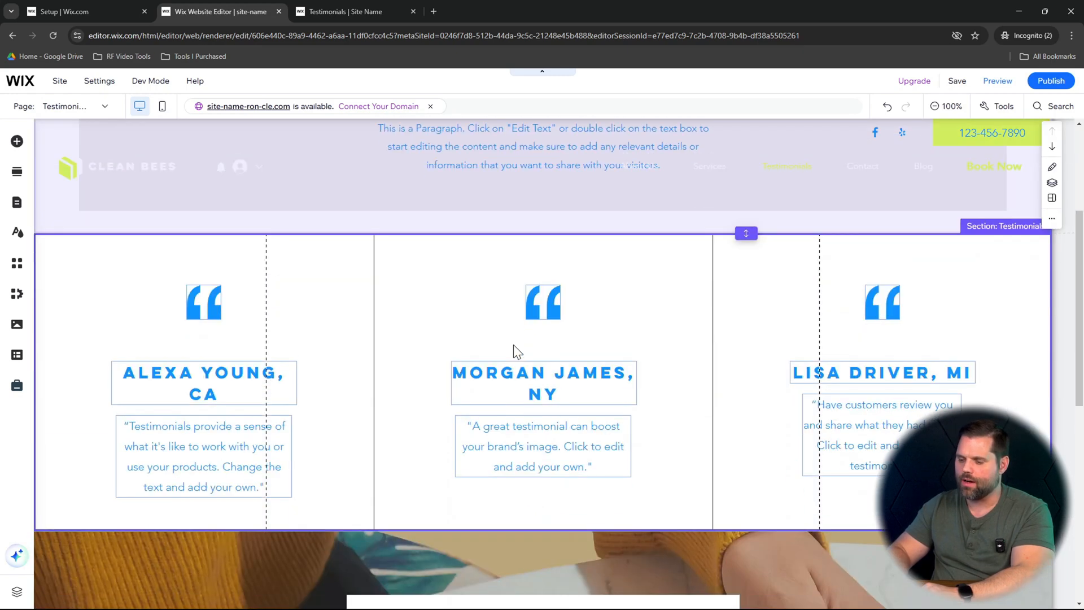
pyautogui.scroll(-3, 829, 429)
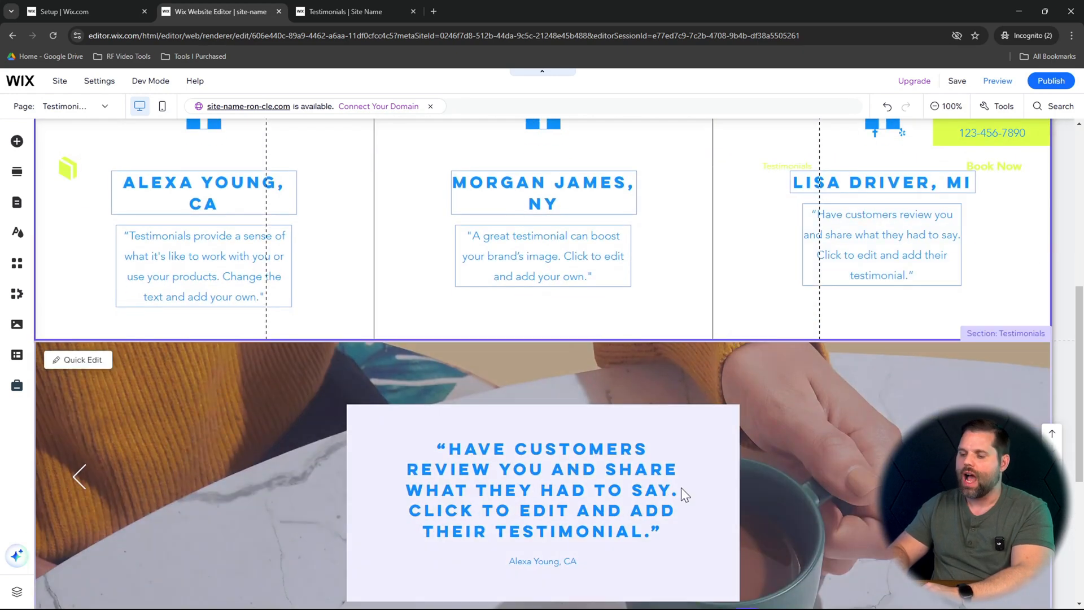
pyautogui.scroll(-2, 682, 489)
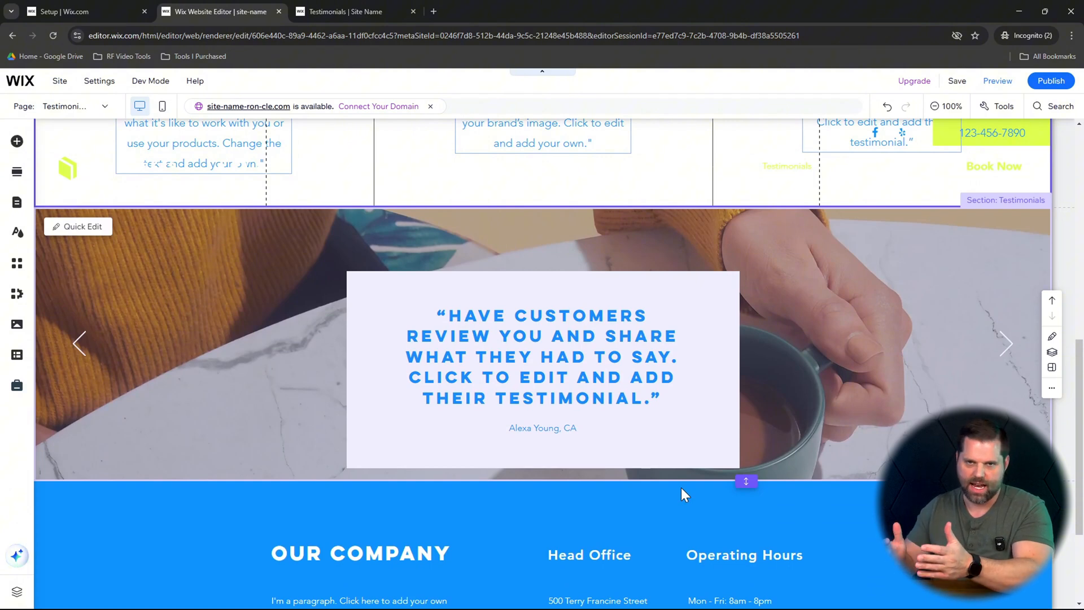
pyautogui.scroll(8, 681, 487)
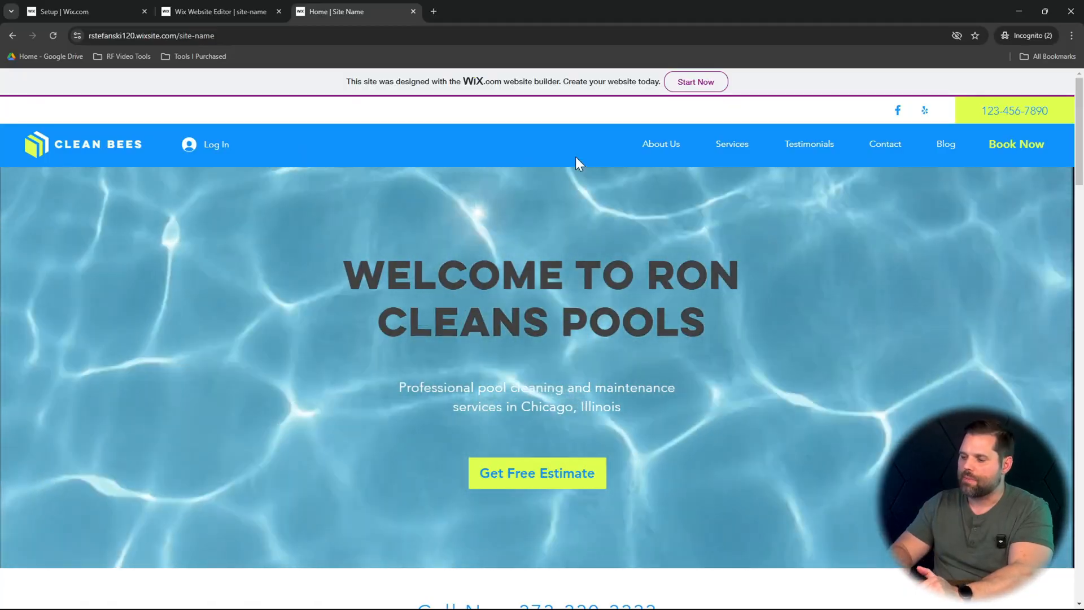
# - Examine the published About Us page, including its intro text, gloves image, statistics row and footer, for content that needs customizing
pyautogui.click(661, 145)
pyautogui.scroll(-5, 540, 320)
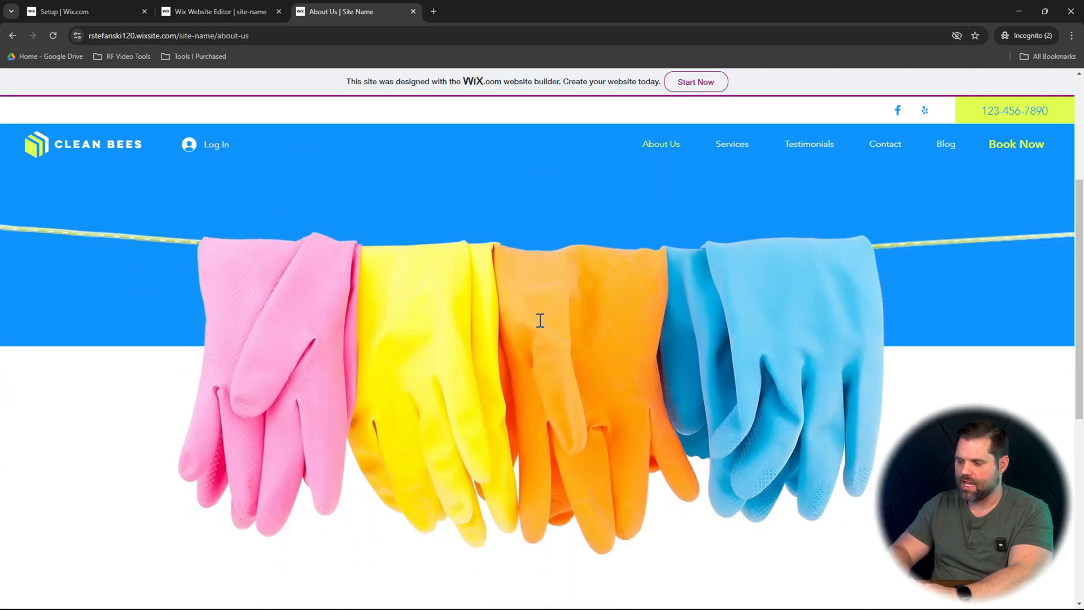
pyautogui.scroll(-7, 541, 320)
pyautogui.scroll(6, 539, 319)
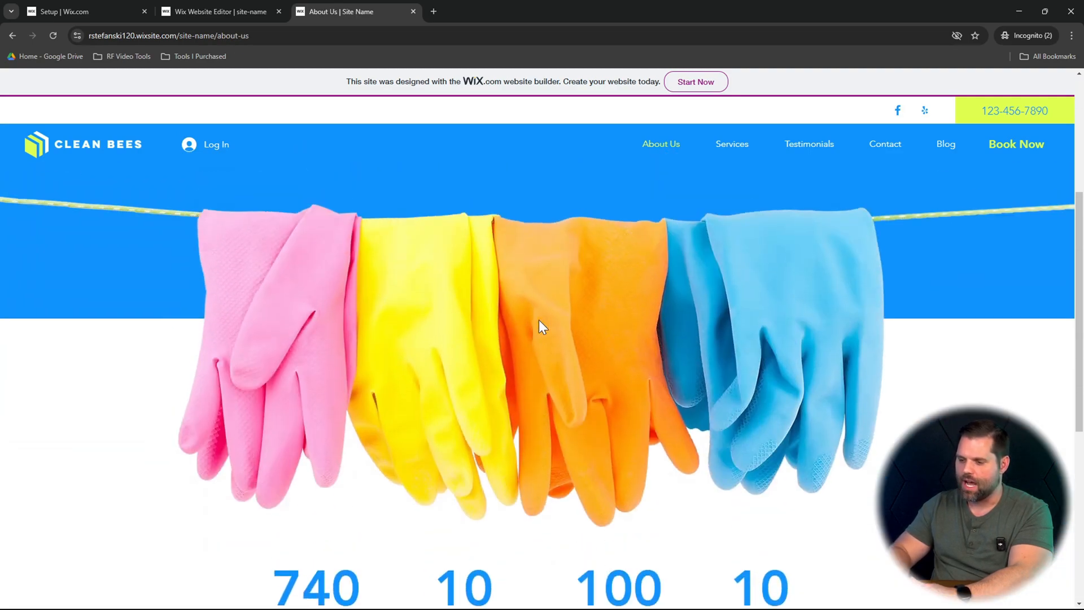
pyautogui.scroll(1, 538, 319)
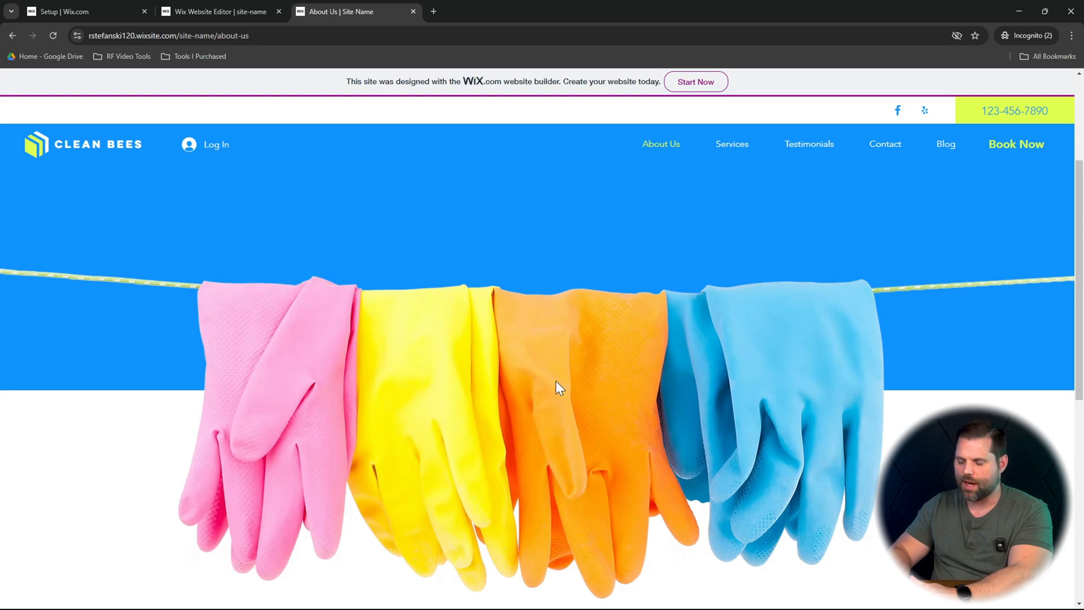
pyautogui.scroll(2, 628, 398)
pyautogui.scroll(-5, 628, 398)
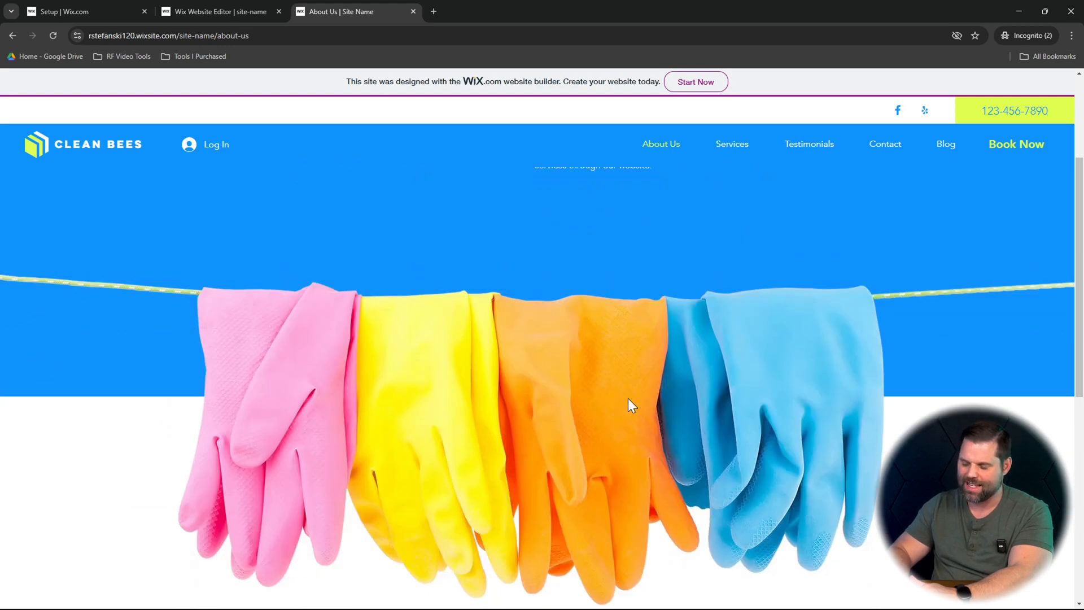
pyautogui.scroll(-1, 627, 398)
pyautogui.scroll(-2, 629, 398)
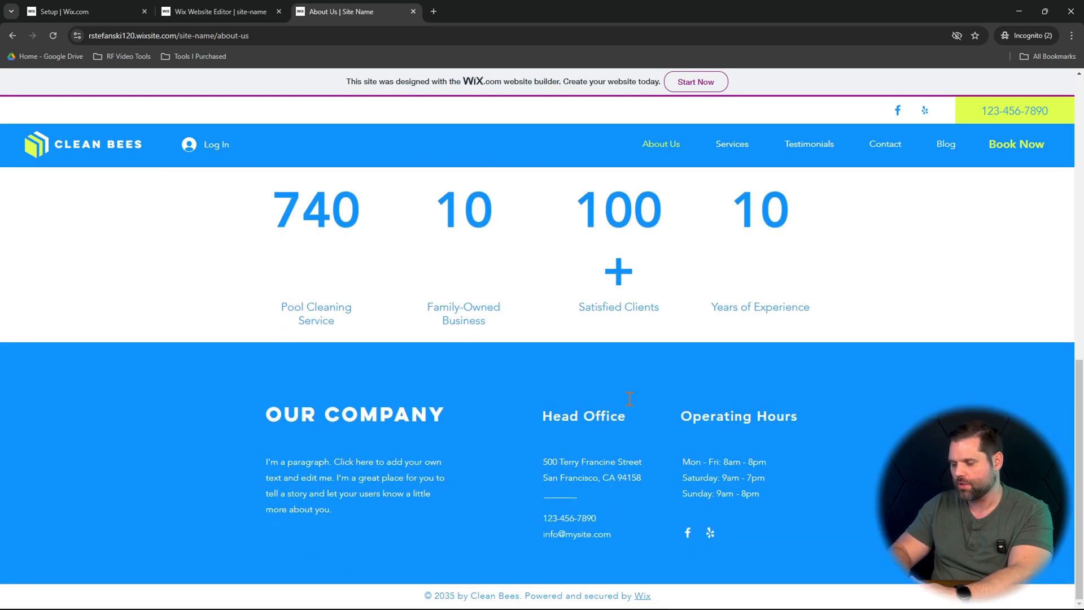
pyautogui.scroll(7, 627, 398)
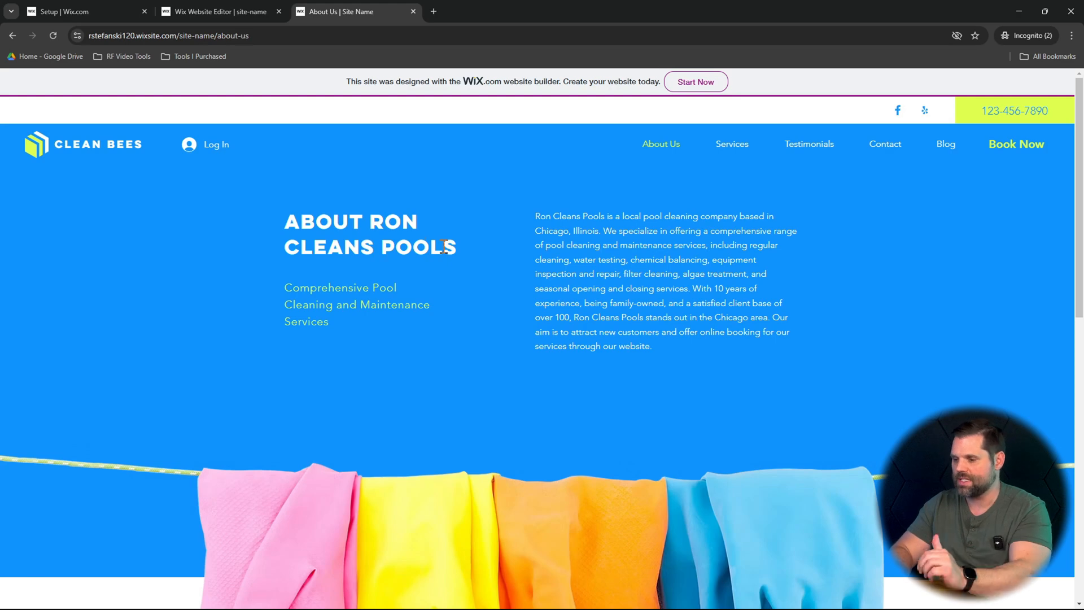
# - Switch back to the Wix Editor, dismiss the publish confirmation, and open the About Us page down to its statistics row
pyautogui.click(246, 12)
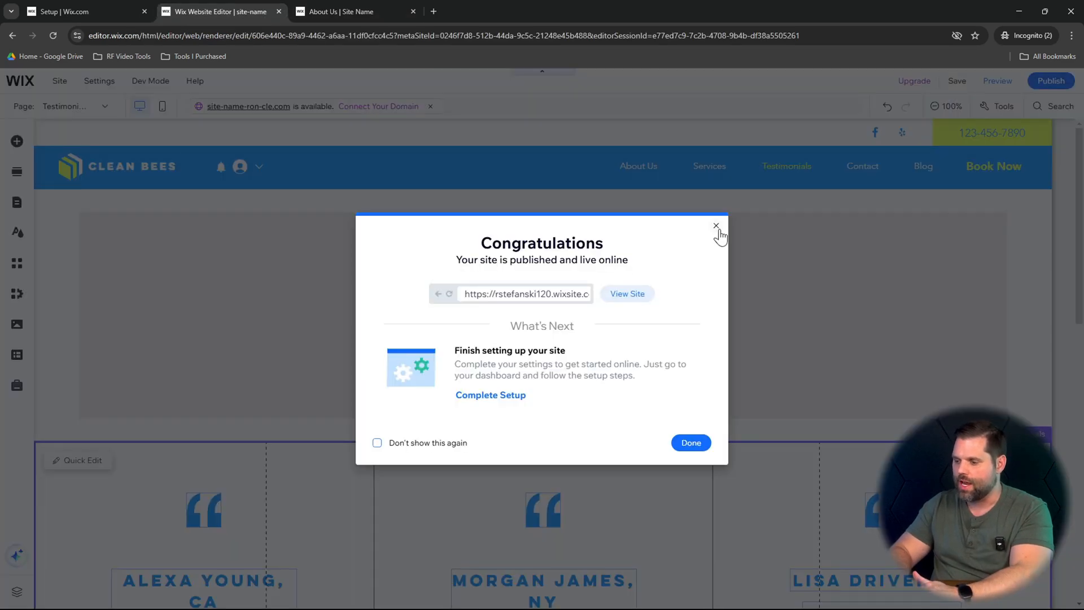
pyautogui.click(717, 227)
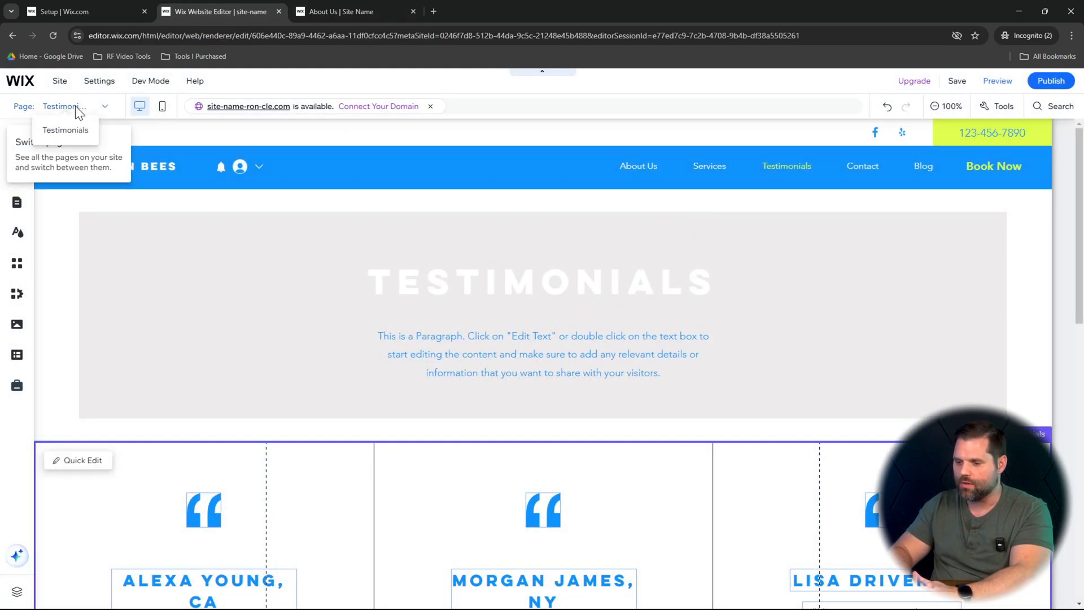
pyautogui.click(74, 110)
pyautogui.click(31, 223)
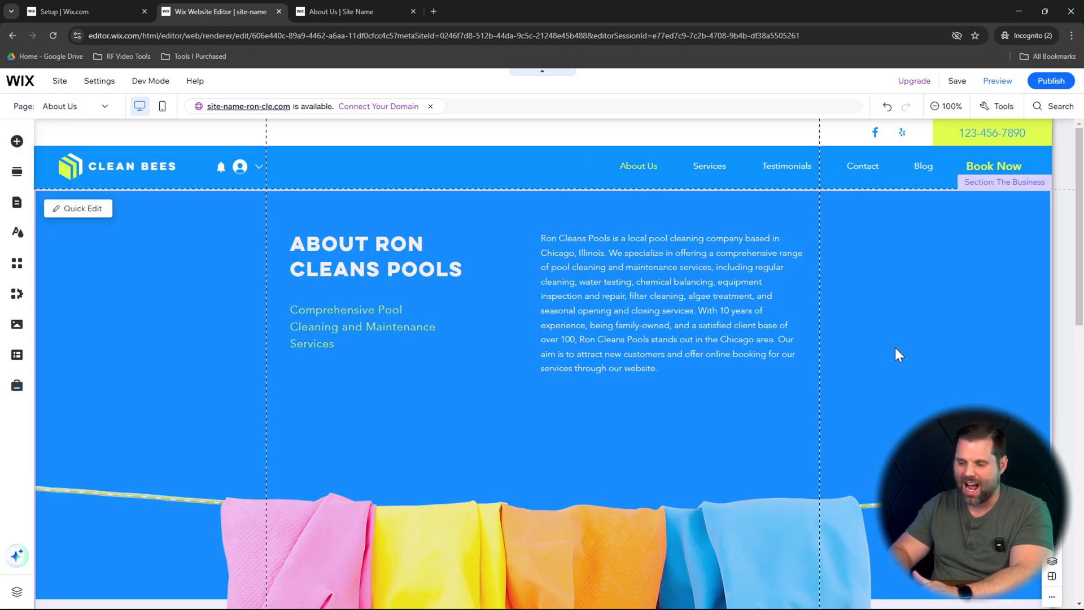
pyautogui.scroll(-2, 895, 348)
pyautogui.scroll(2, 896, 347)
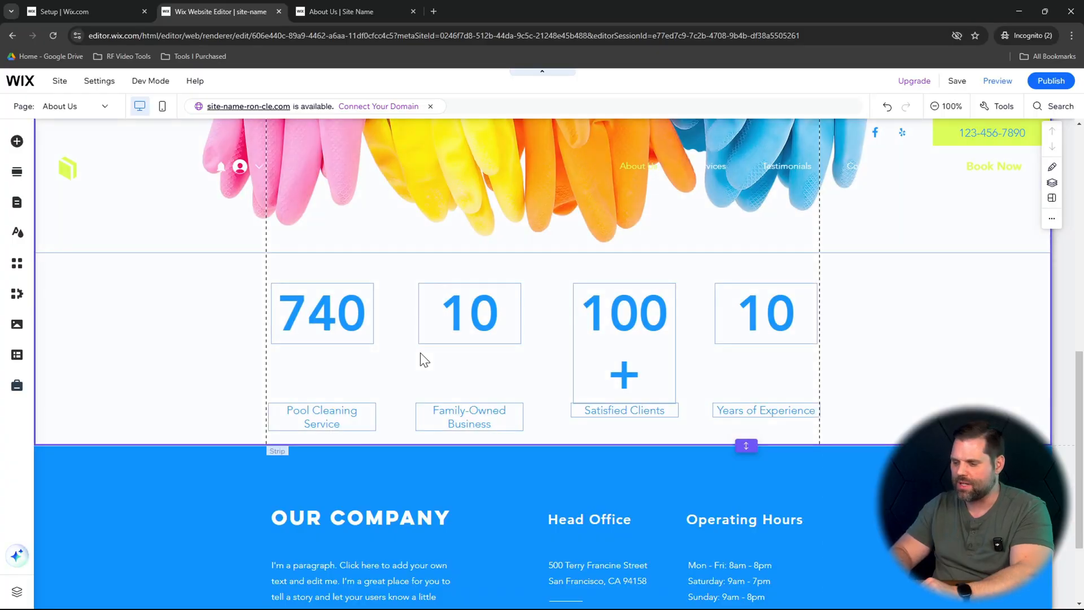
pyautogui.scroll(10, 744, 362)
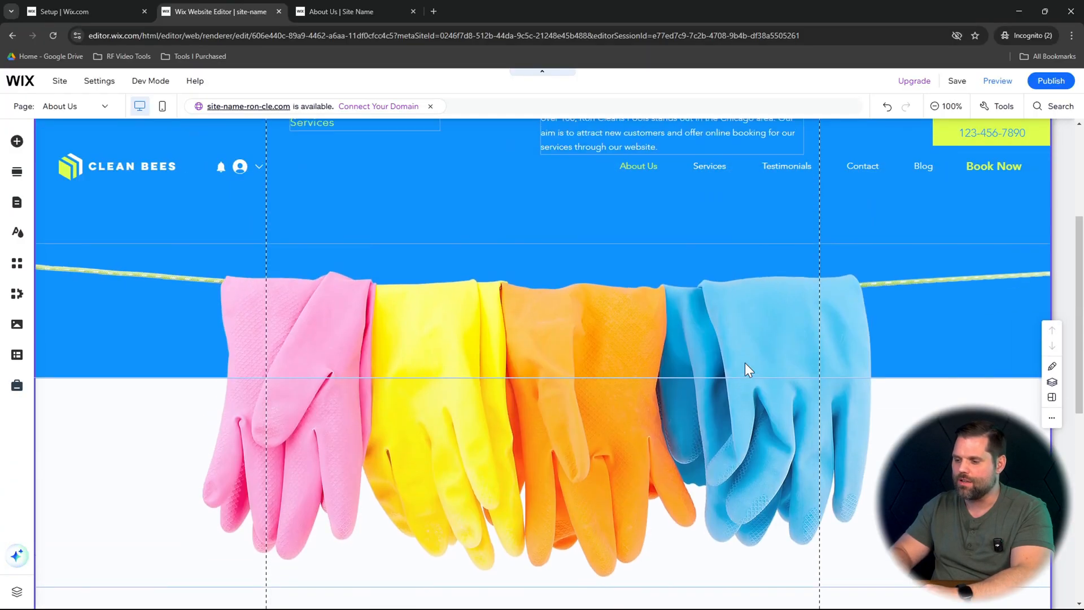
pyautogui.scroll(-4, 602, 337)
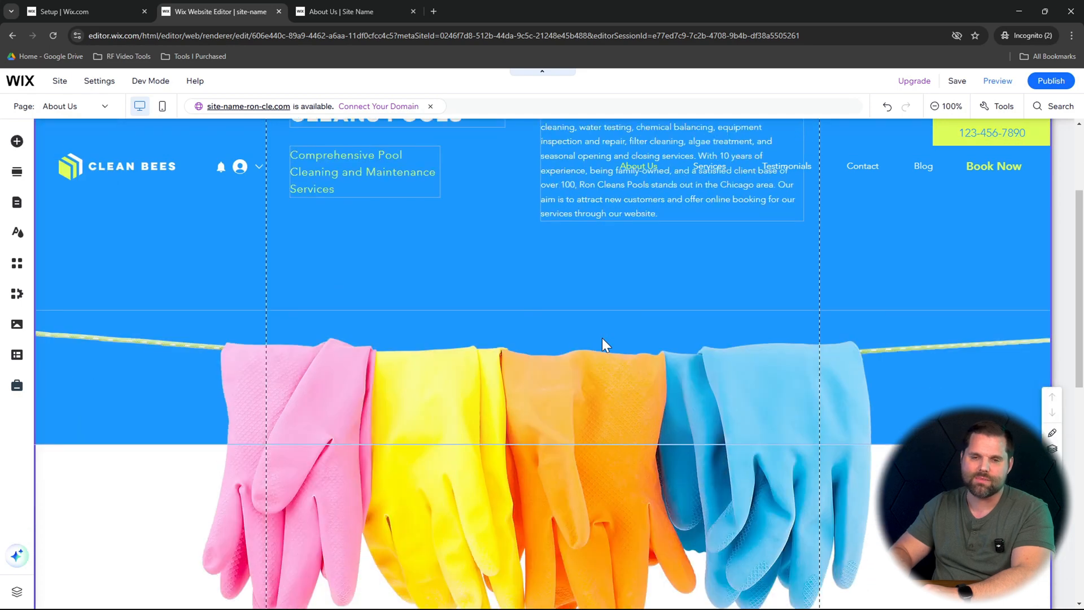
pyautogui.scroll(2, 602, 337)
pyautogui.scroll(-8, 602, 337)
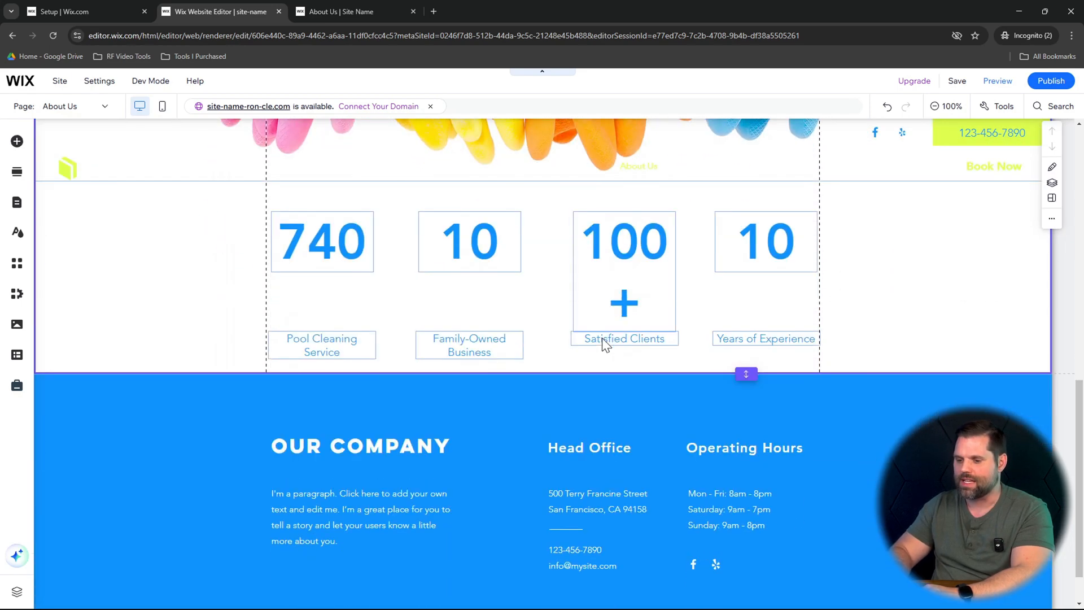
# - Add the About section with an introduction, social links and portrait photo between the About Us statistics and the footer
pyautogui.click(17, 175)
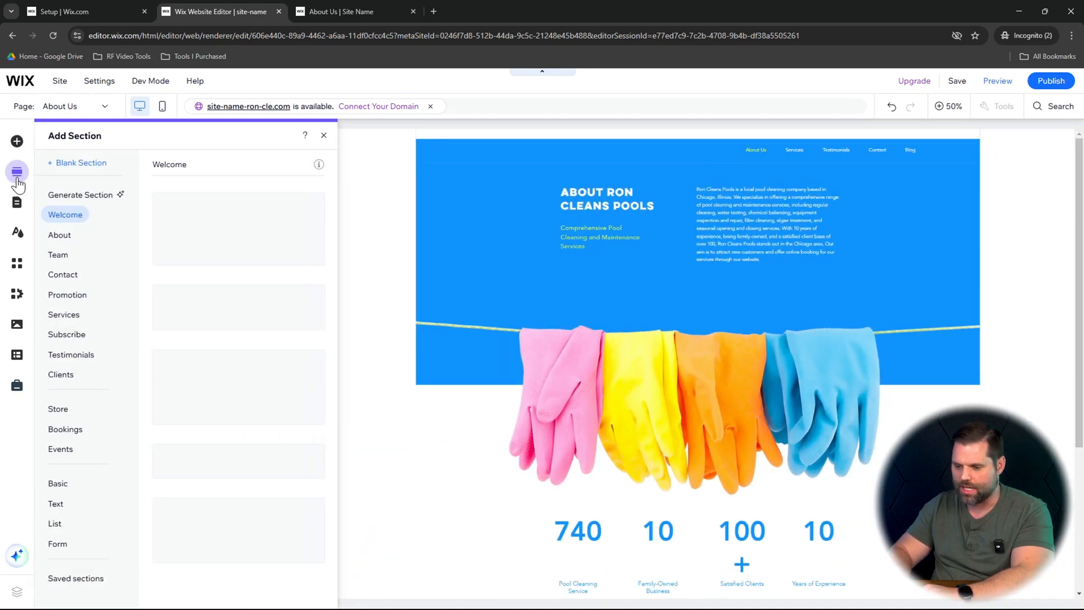
pyautogui.click(78, 240)
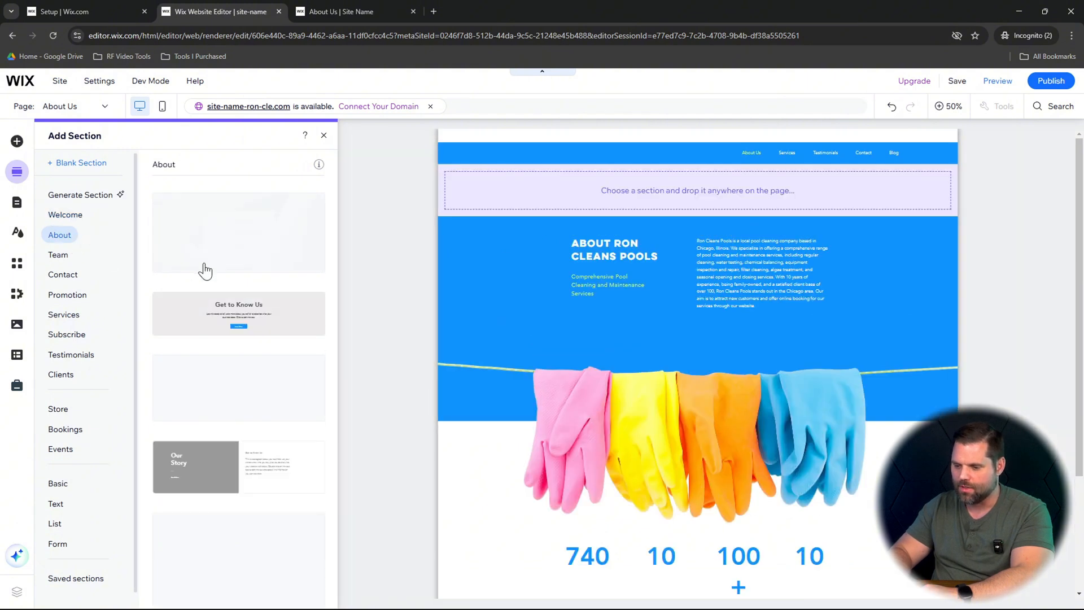
pyautogui.scroll(-1, 260, 388)
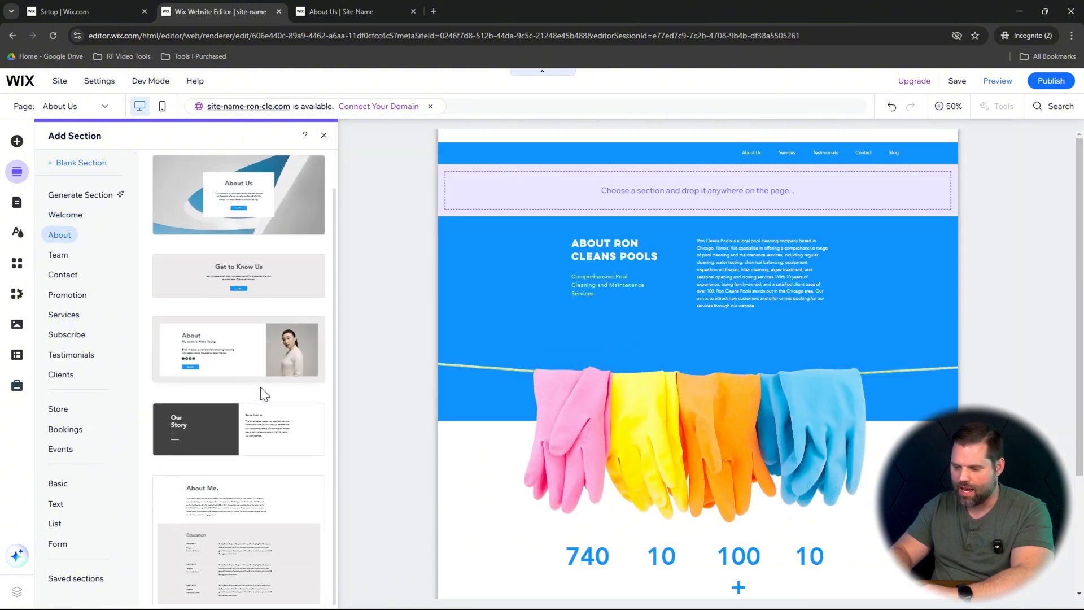
pyautogui.moveTo(229, 367); pyautogui.dragTo(658, 436)
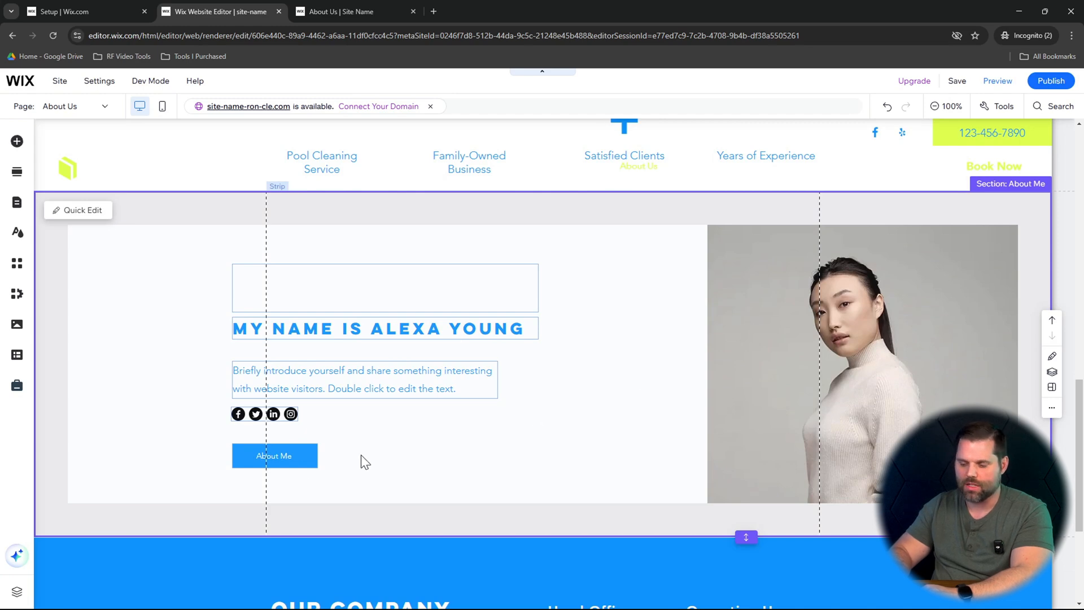
pyautogui.click(298, 463)
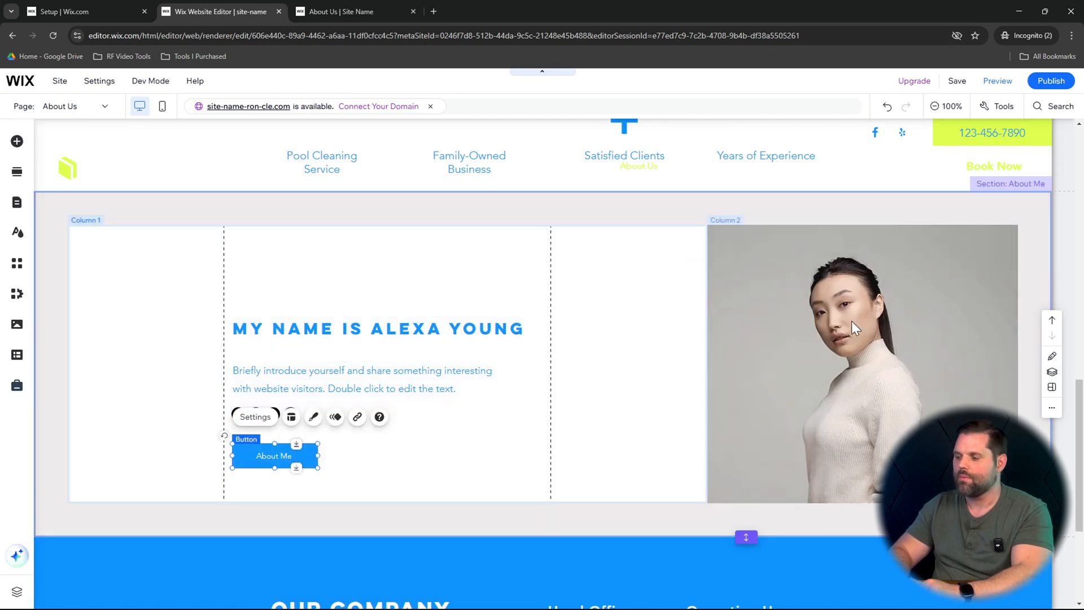
pyautogui.scroll(10, 852, 321)
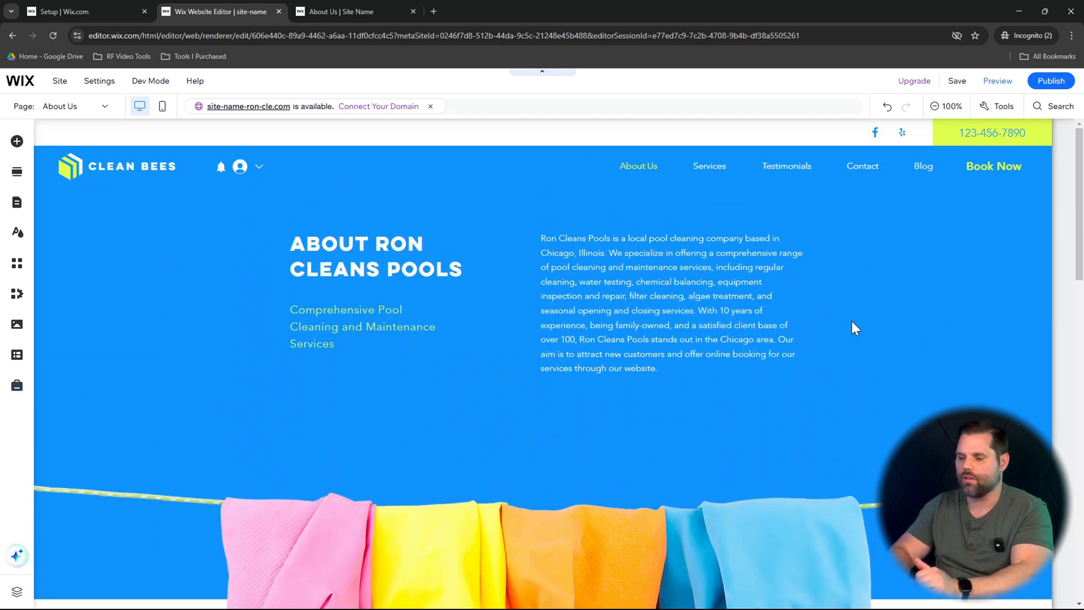
pyautogui.scroll(-2, 852, 320)
pyautogui.scroll(4, 851, 321)
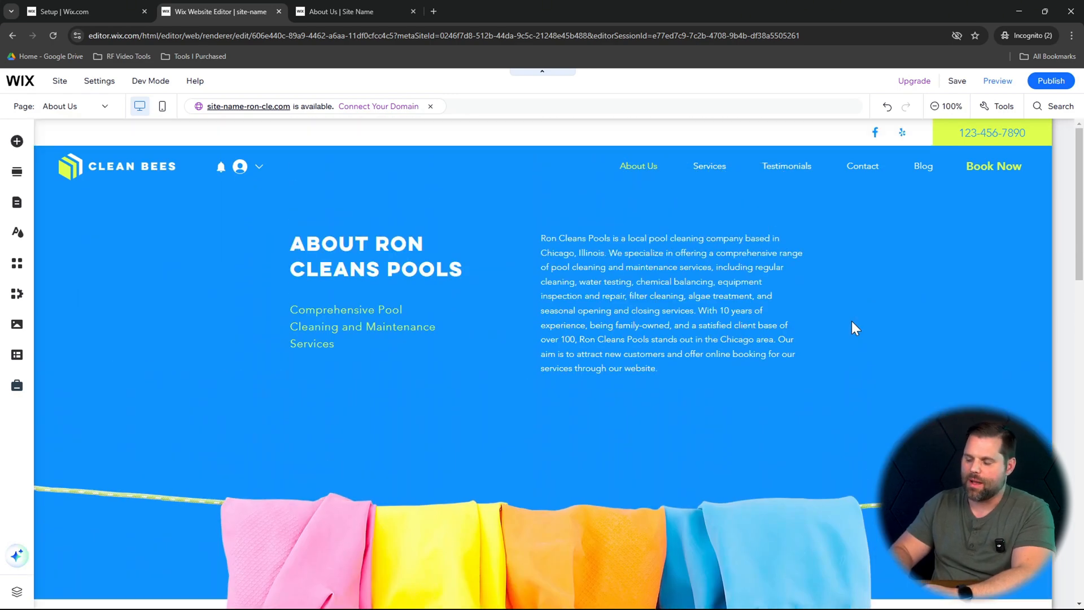
pyautogui.moveTo(1047, 85)
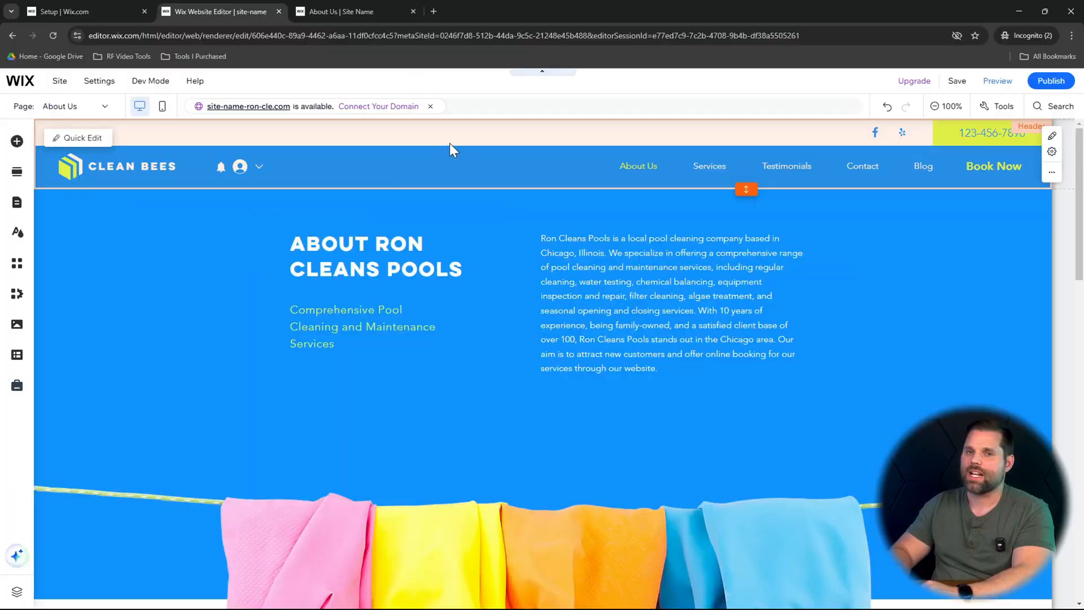
# - Switch to the published site, follow its Contact link, and review the home page sections and the free estimate form
pyautogui.click(363, 10)
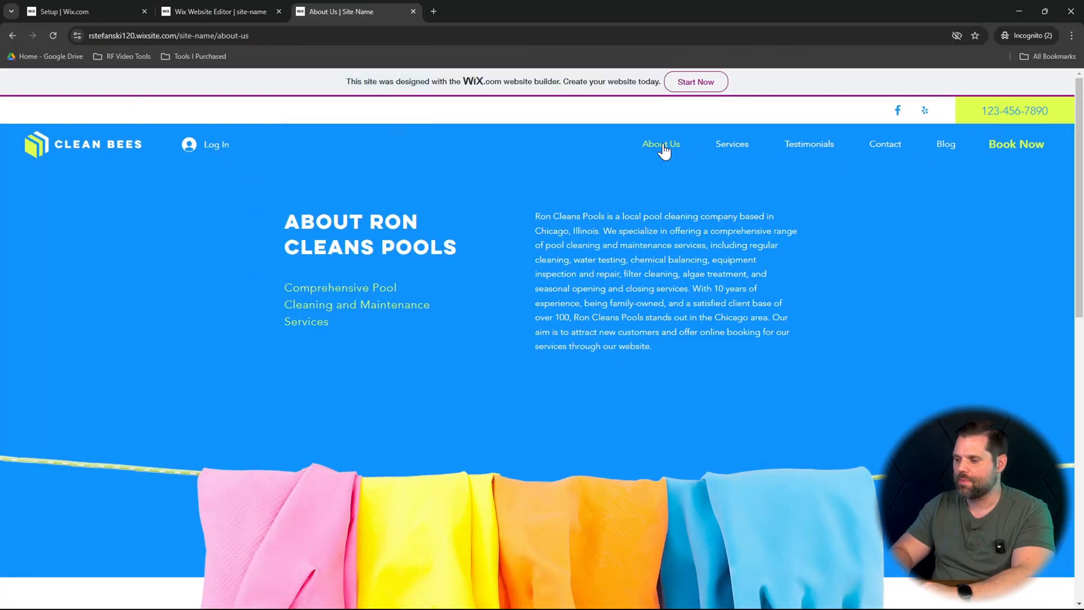
pyautogui.click(882, 151)
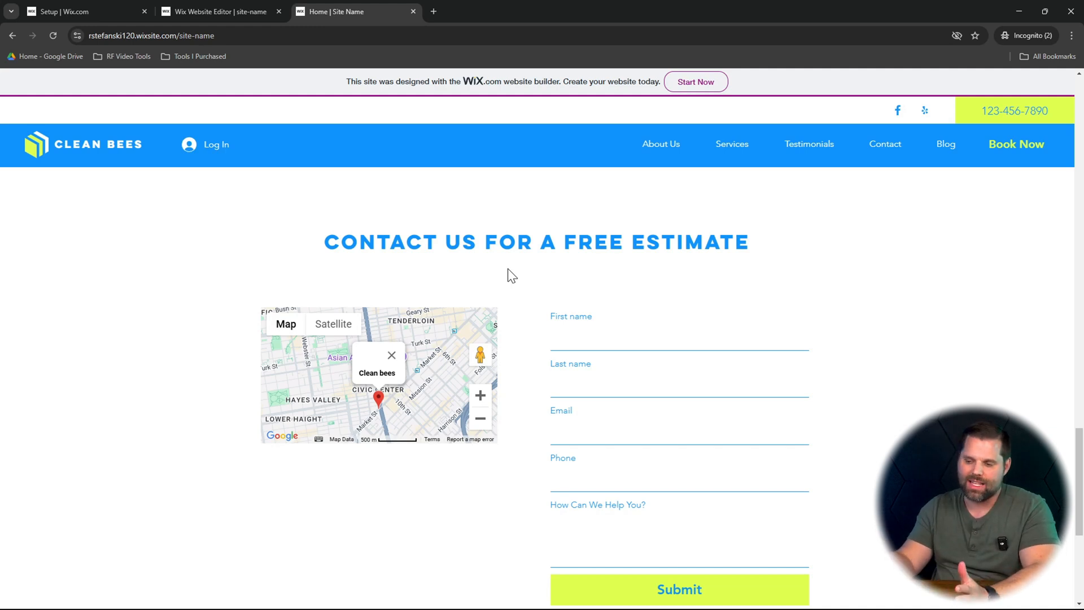
pyautogui.scroll(20, 508, 271)
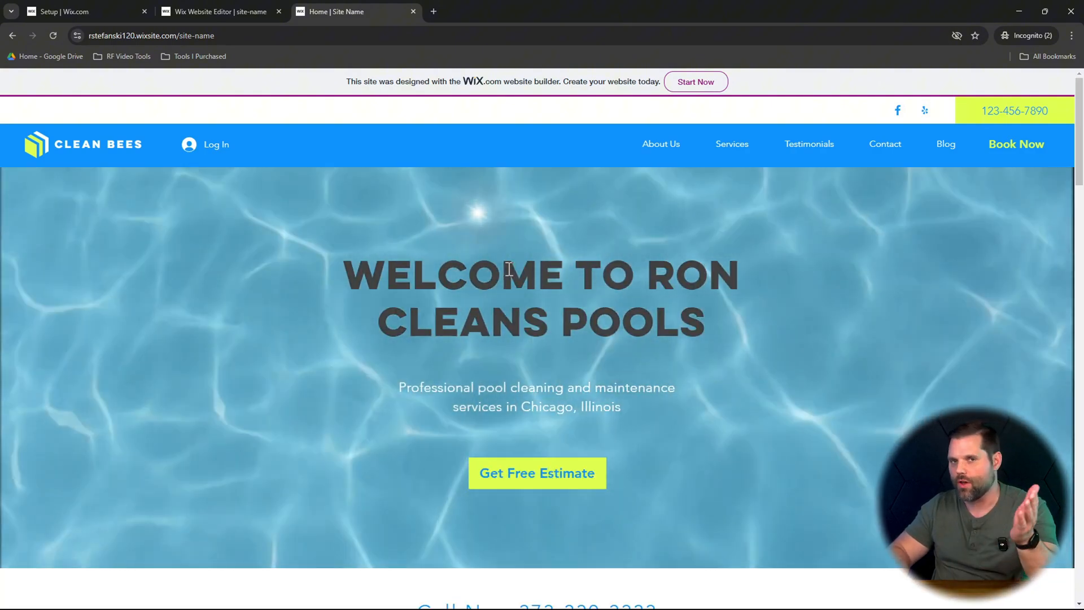
pyautogui.scroll(-18, 509, 269)
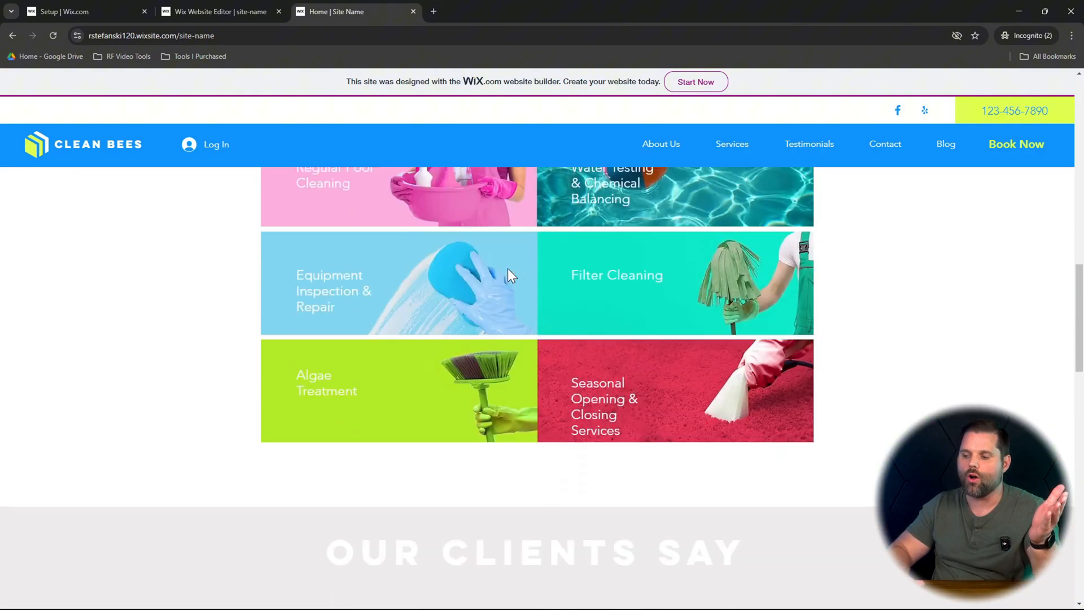
pyautogui.scroll(-12, 509, 277)
pyautogui.scroll(10, 510, 276)
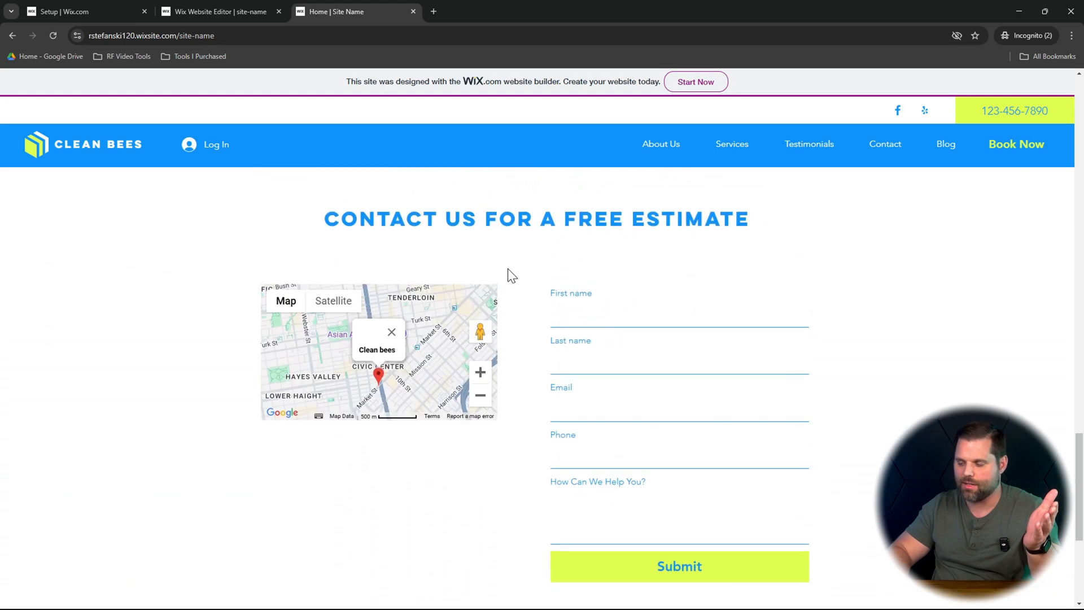
# - Open the published site's booking page and review its intro text and the bookable services
pyautogui.scroll(8, 507, 270)
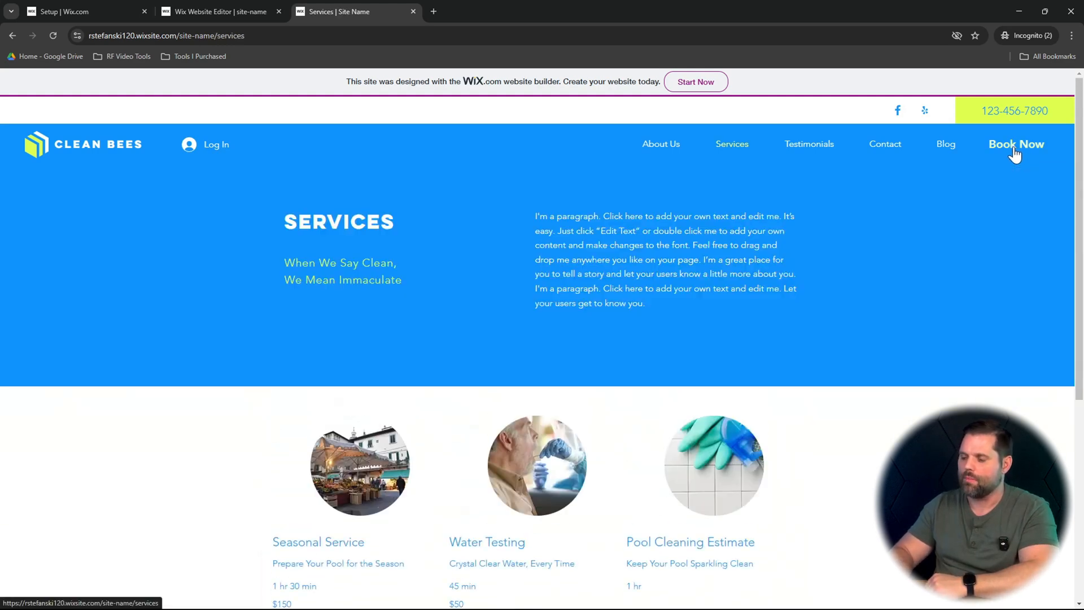
pyautogui.scroll(-3, 884, 367)
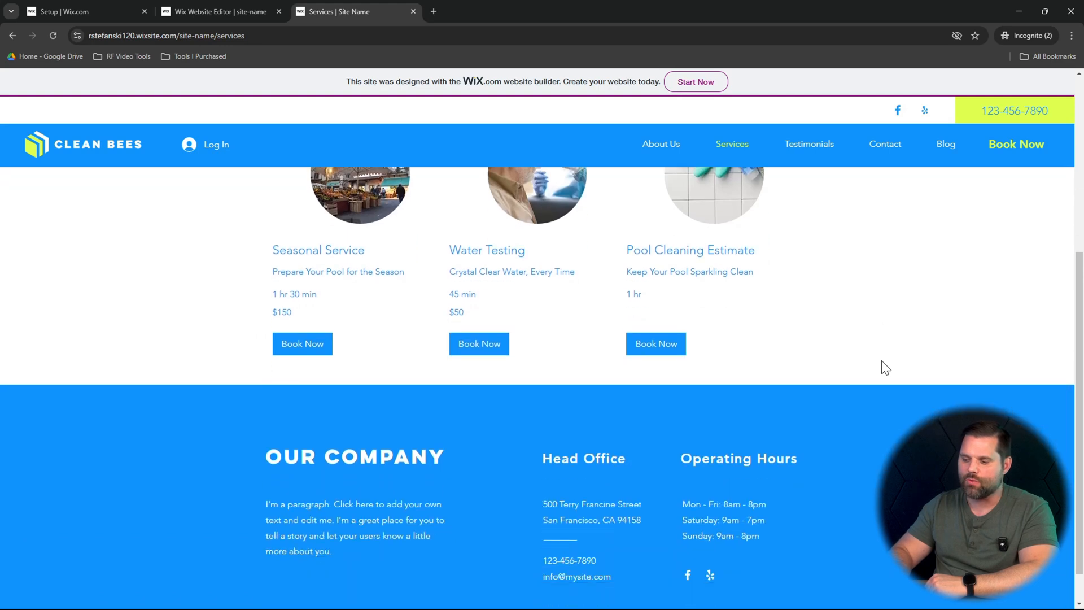
pyautogui.scroll(5, 884, 367)
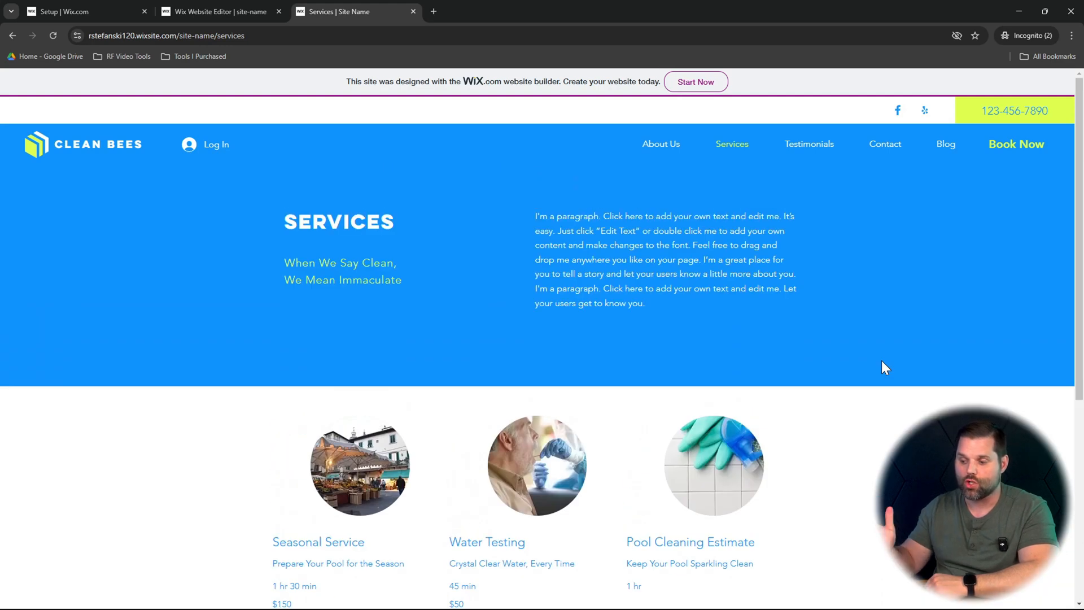